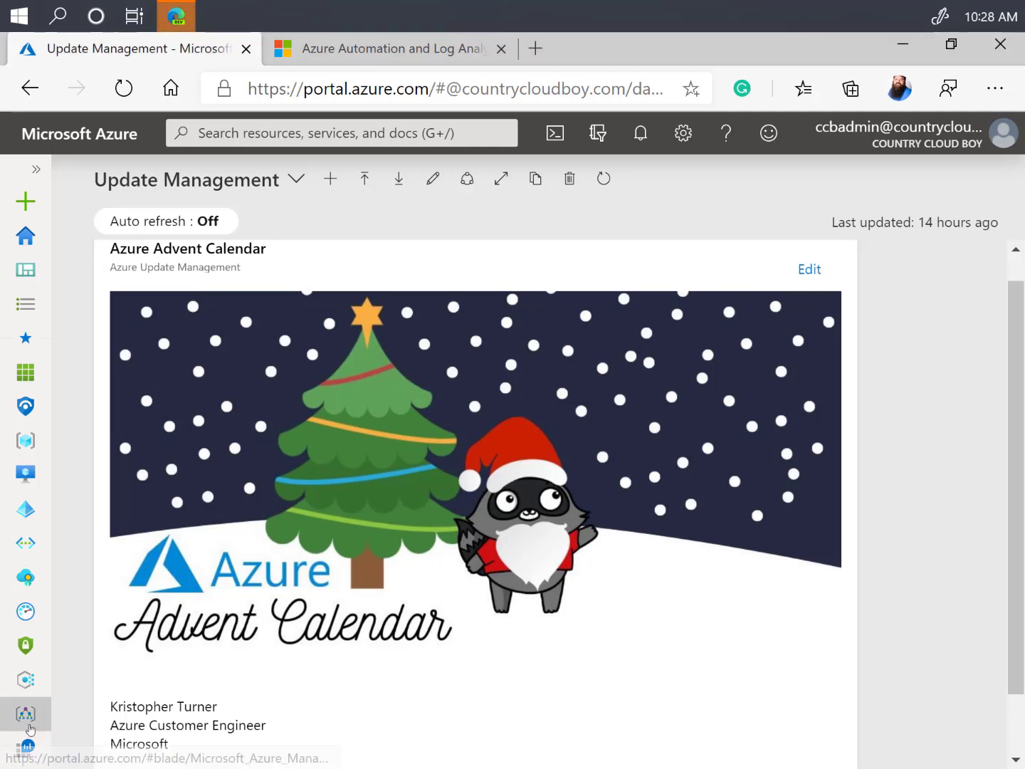
Start a new Log Analytics workspace and check the supported workspace-to-Automation region mappings in the open documentation page.
left_click(22, 748)
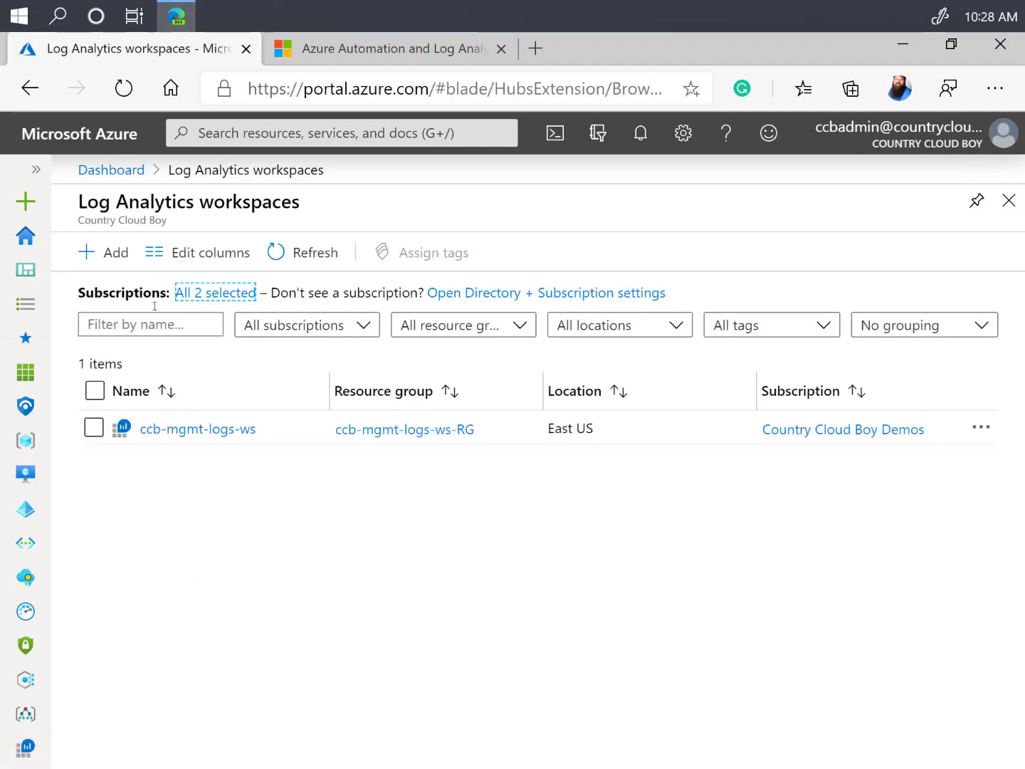
left_click(112, 267)
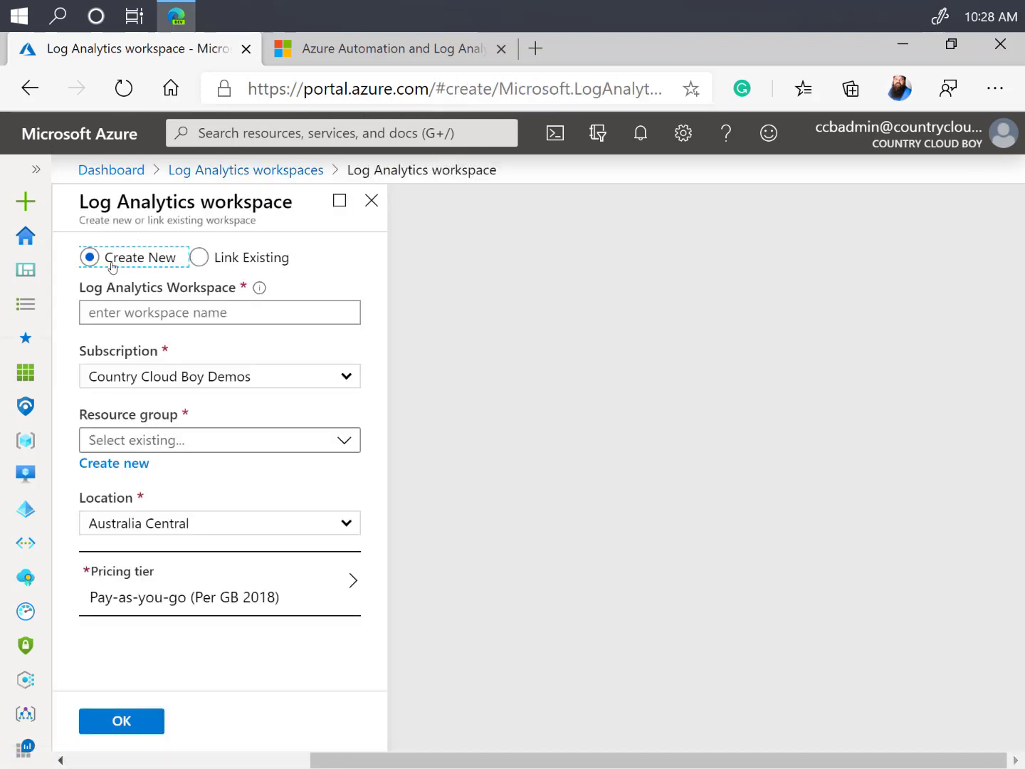
left_click(373, 50)
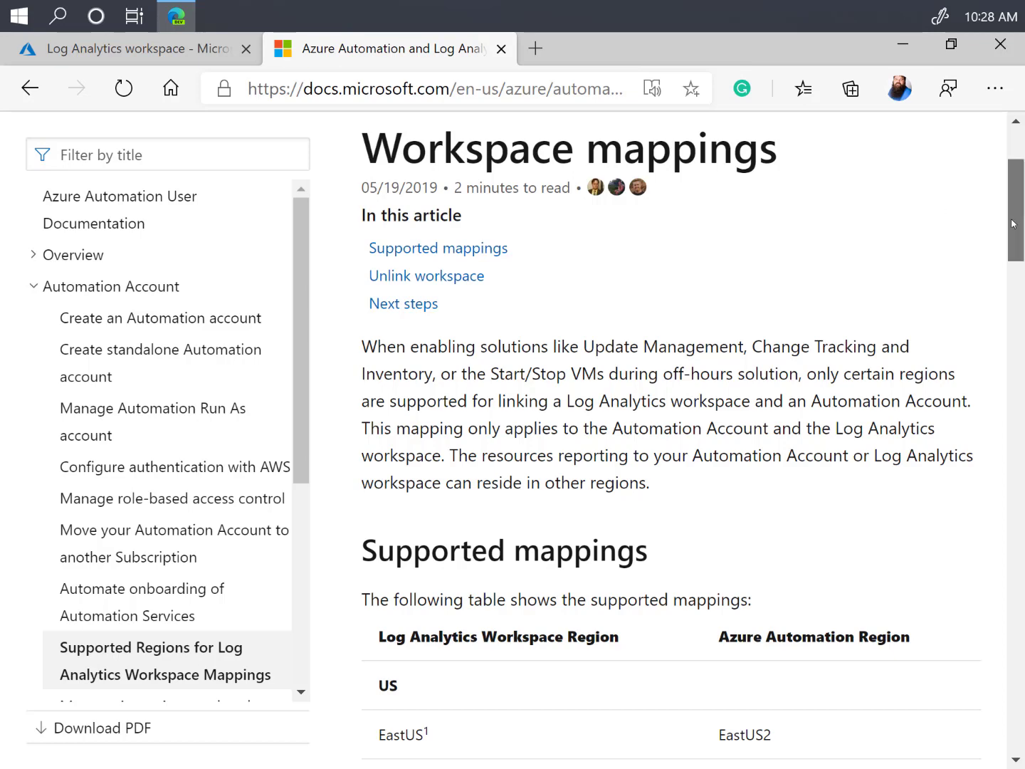
left_click_drag(1013, 222, 1015, 274)
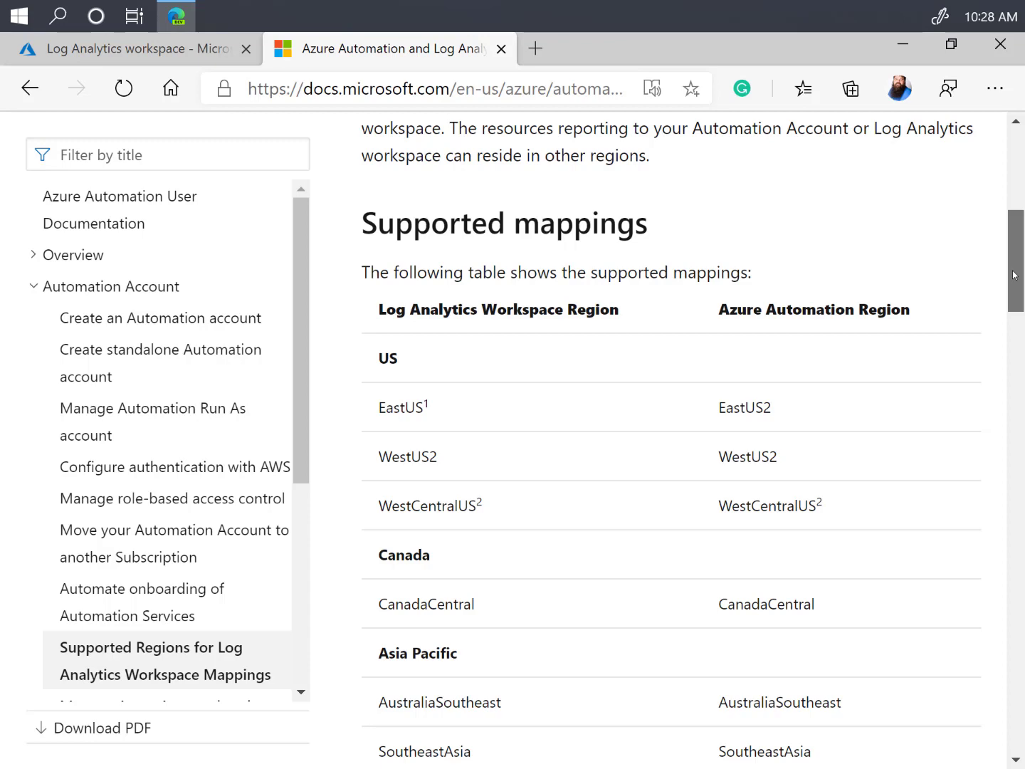
mouse_move(1014, 276)
left_mouse_down()
mouse_move(1015, 222)
mouse_move(1018, 280)
left_mouse_up()
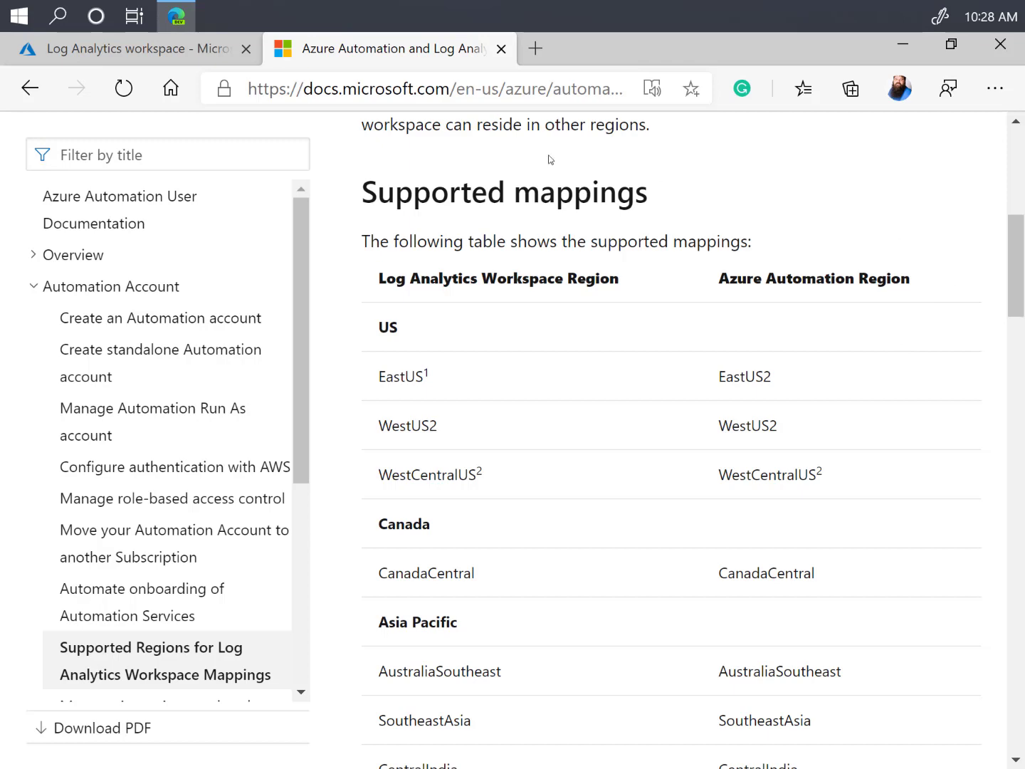
left_click(178, 50)
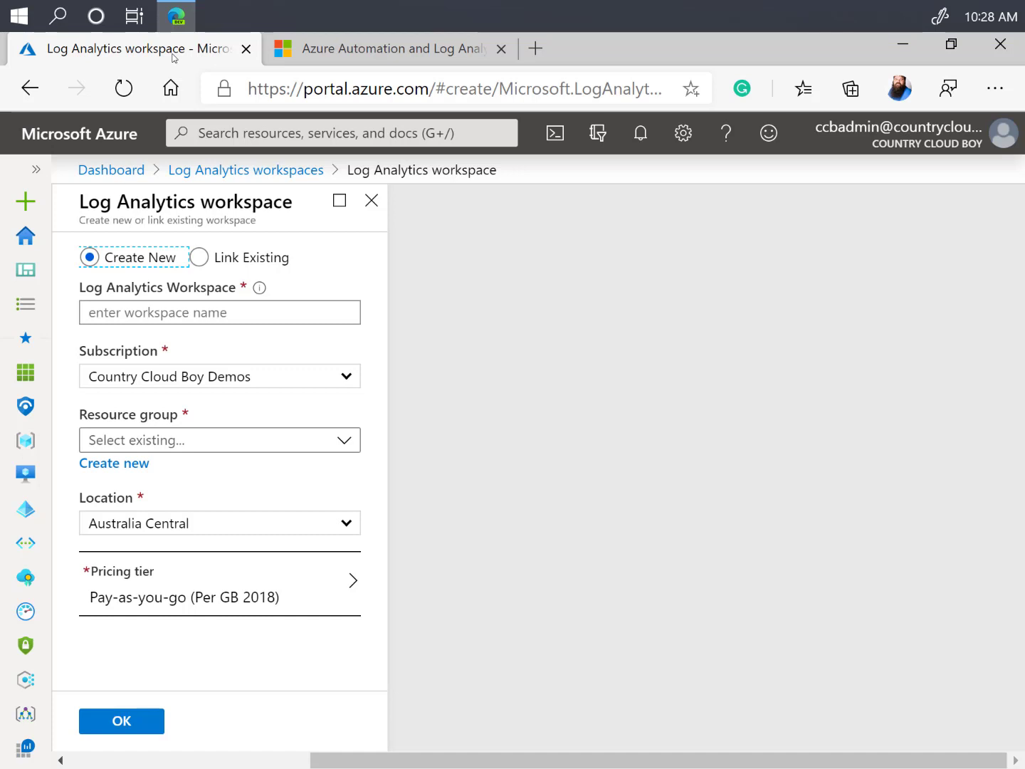
Name the new Log Analytics workspace ccb-advent-mgmt-ws.
left_click(178, 308)
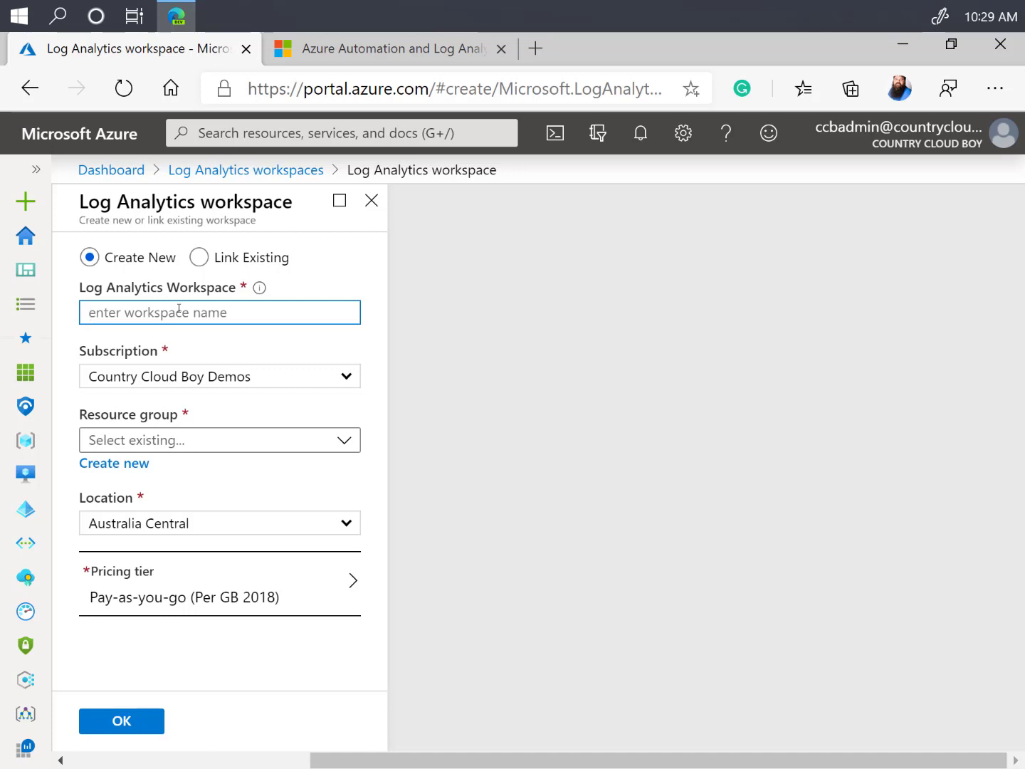
type("ccb-advent-mgmt-ws")
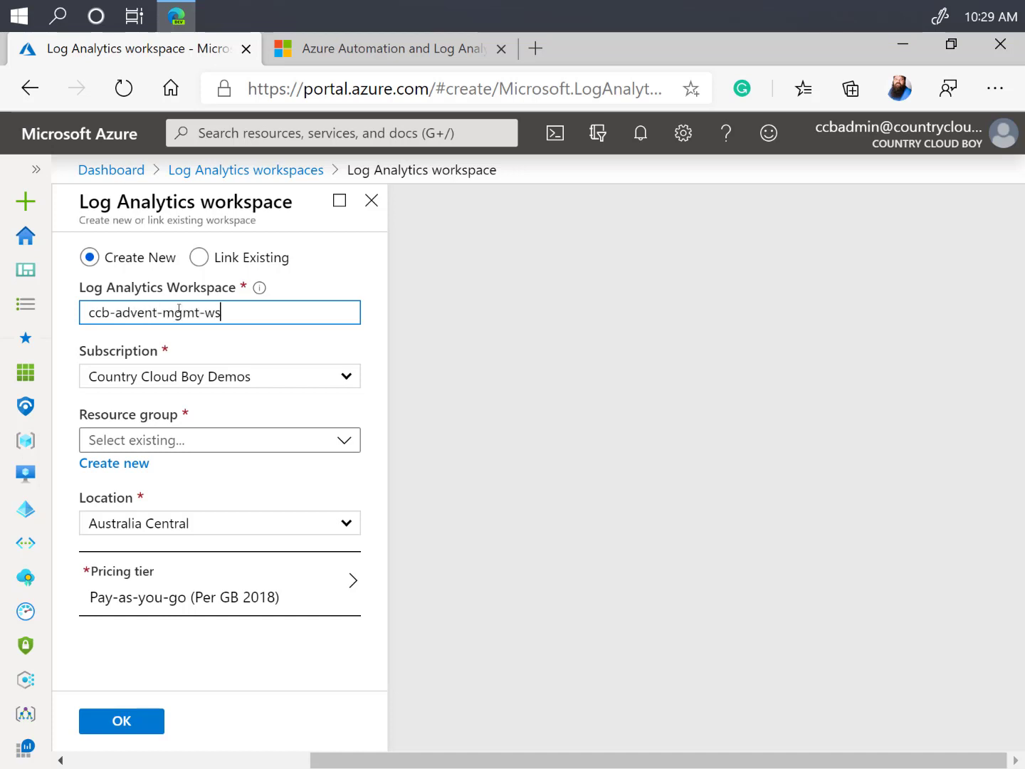
key("Tab")
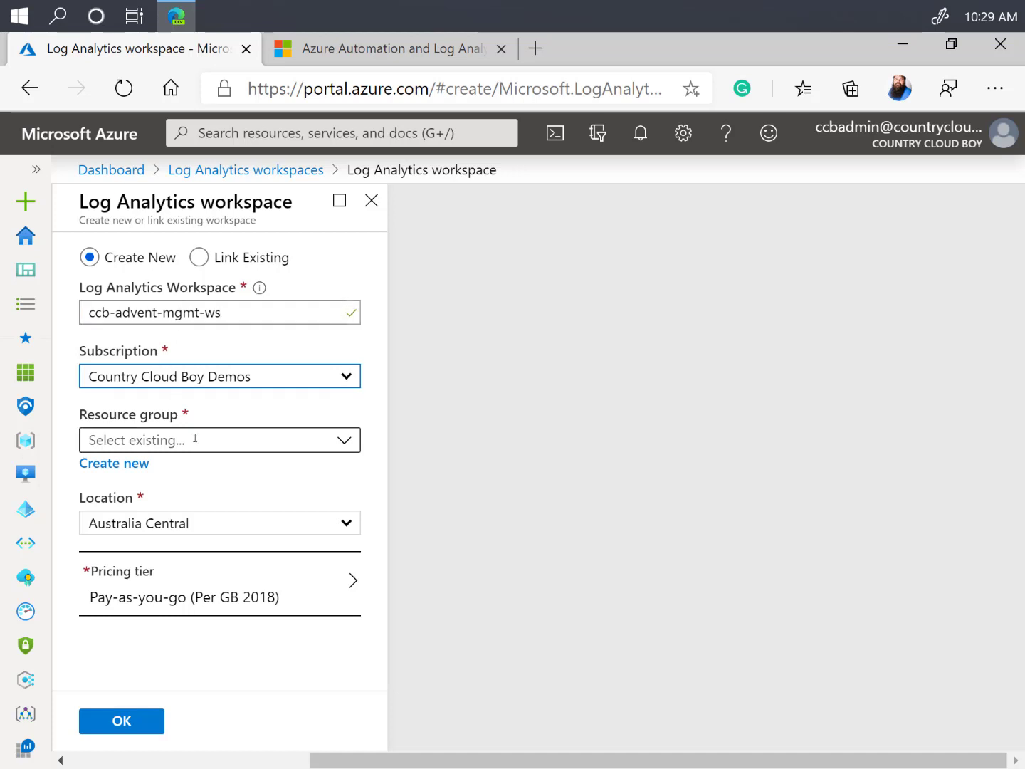
Create a new resource group named ccbadventmgmtRG for the workspace.
left_click(131, 465)
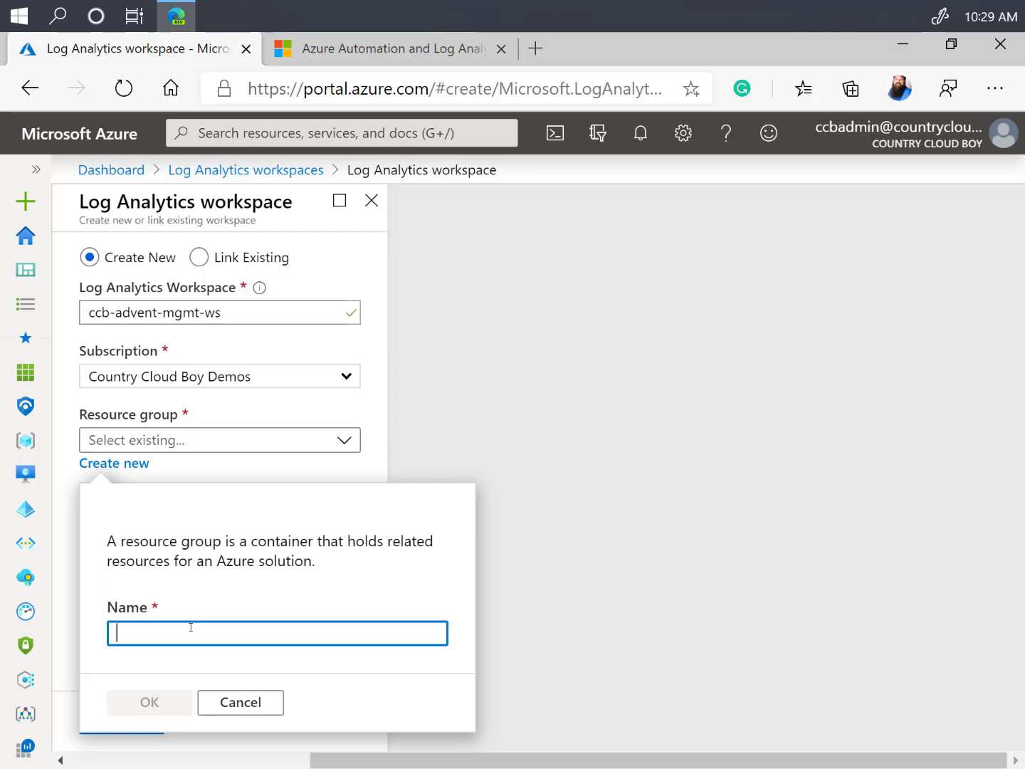
type("ccb")
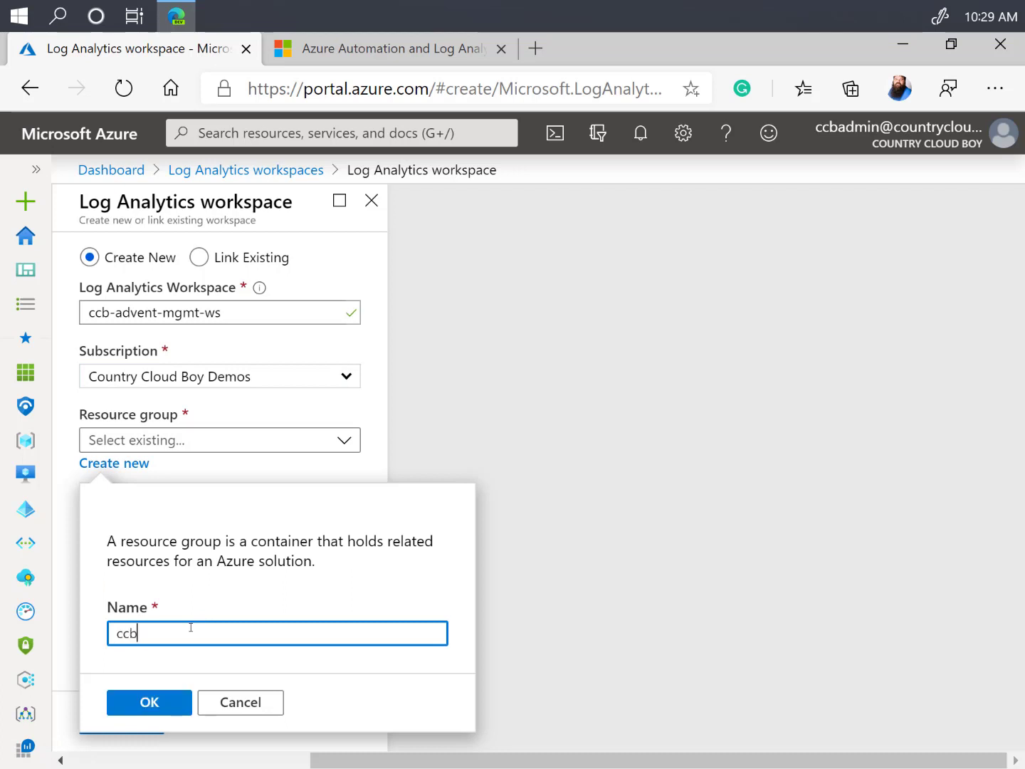
type("adveng")
key("BackSpace")
type("tmgmtRG")
left_click(149, 700)
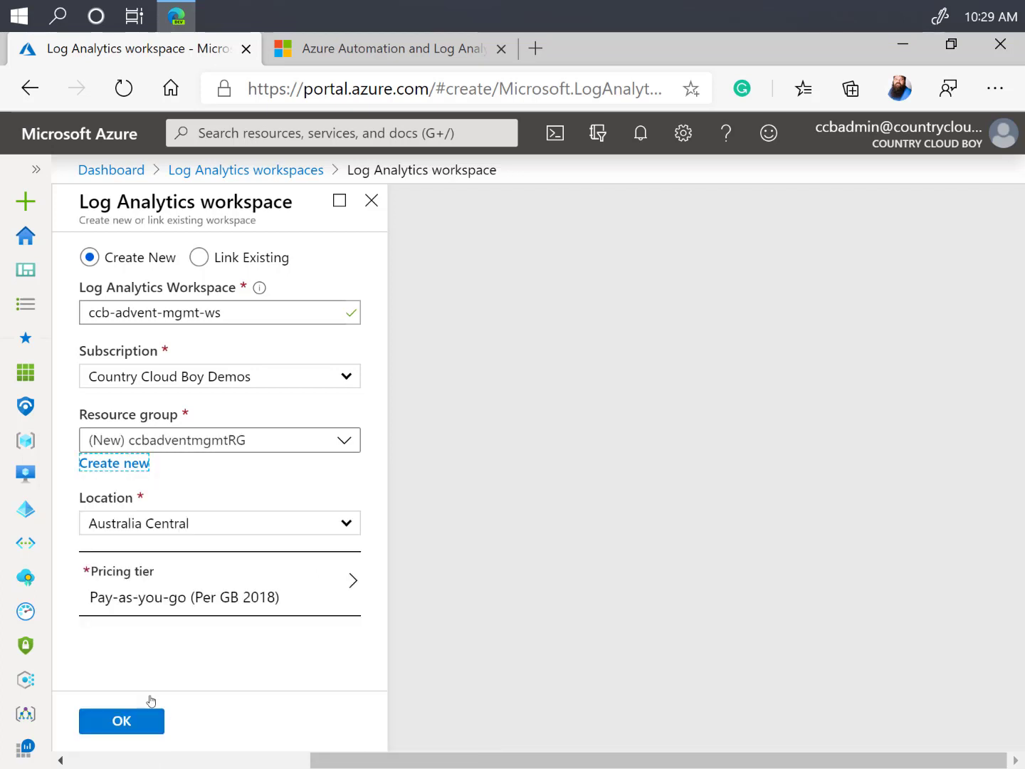
Set the workspace location to East US and create the workspace.
left_click(248, 527)
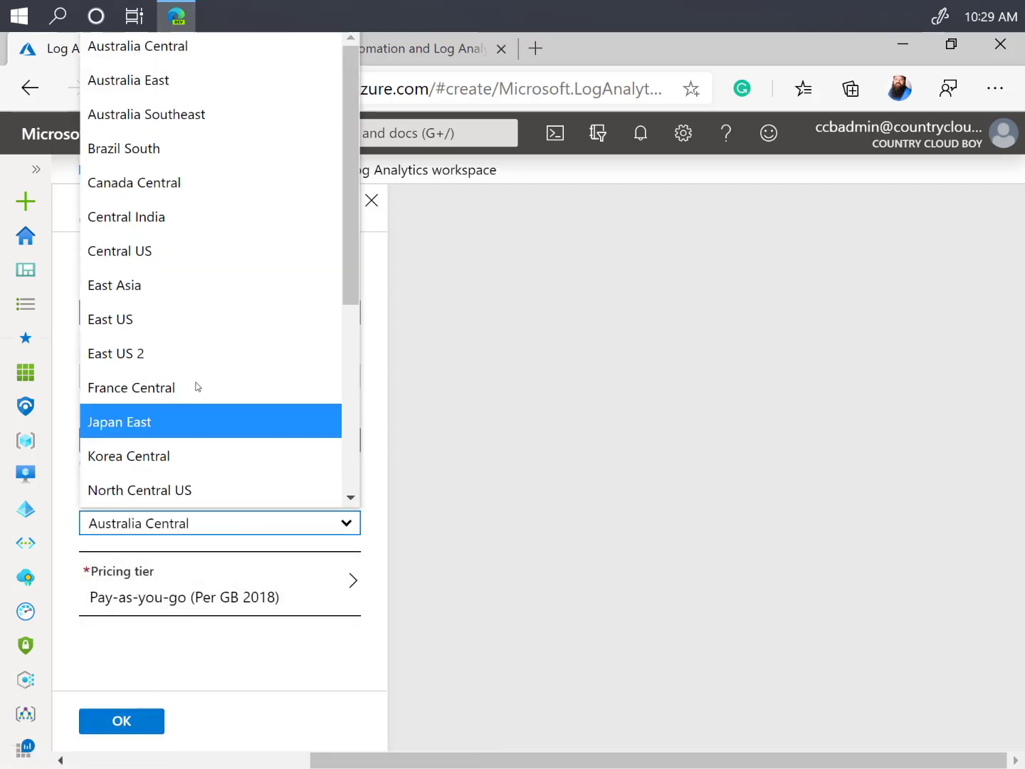
left_click(149, 332)
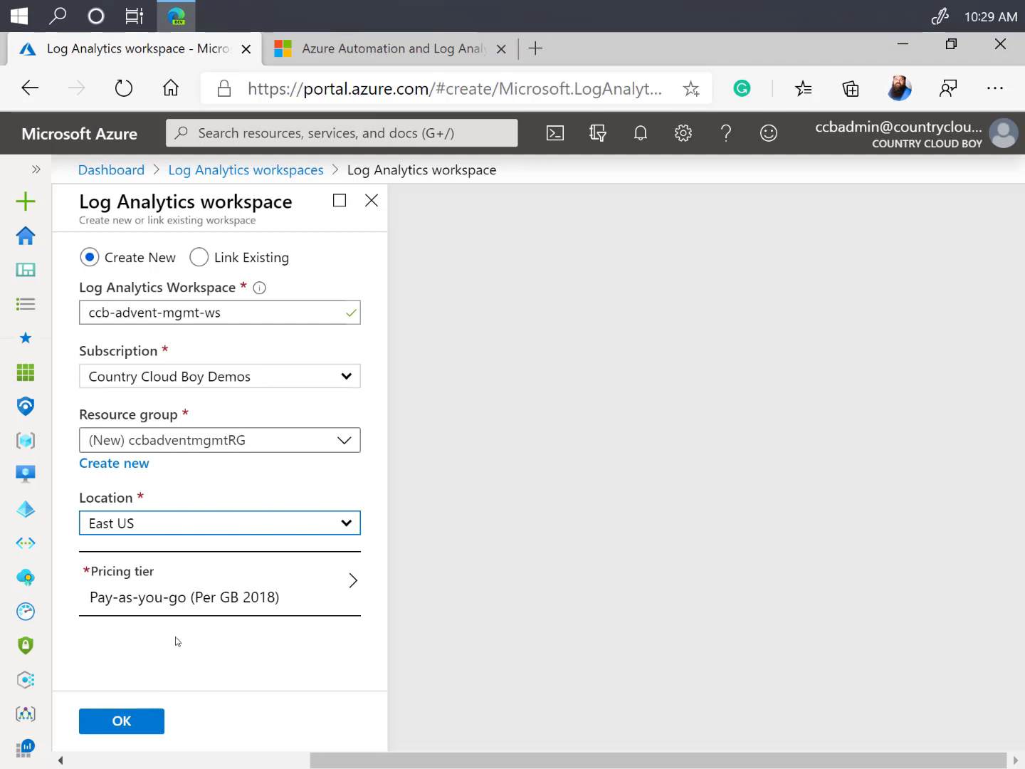
left_click(123, 720)
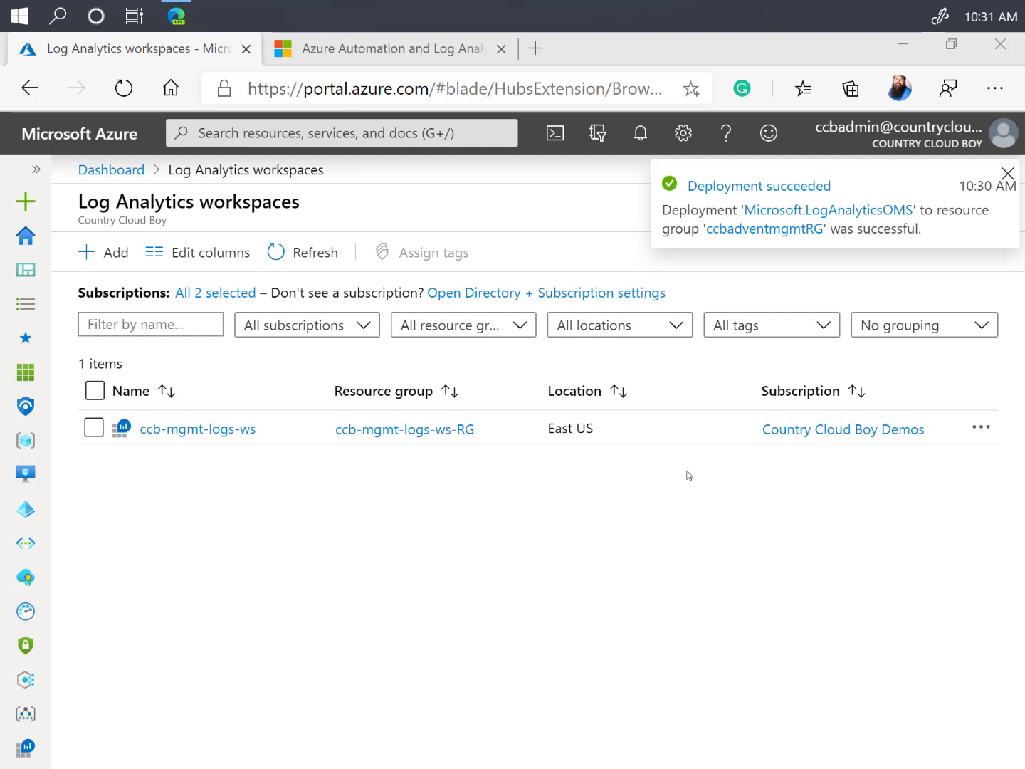
Start a new Automation account and name it ccb-advent-mgmt-aa.
left_click(39, 170)
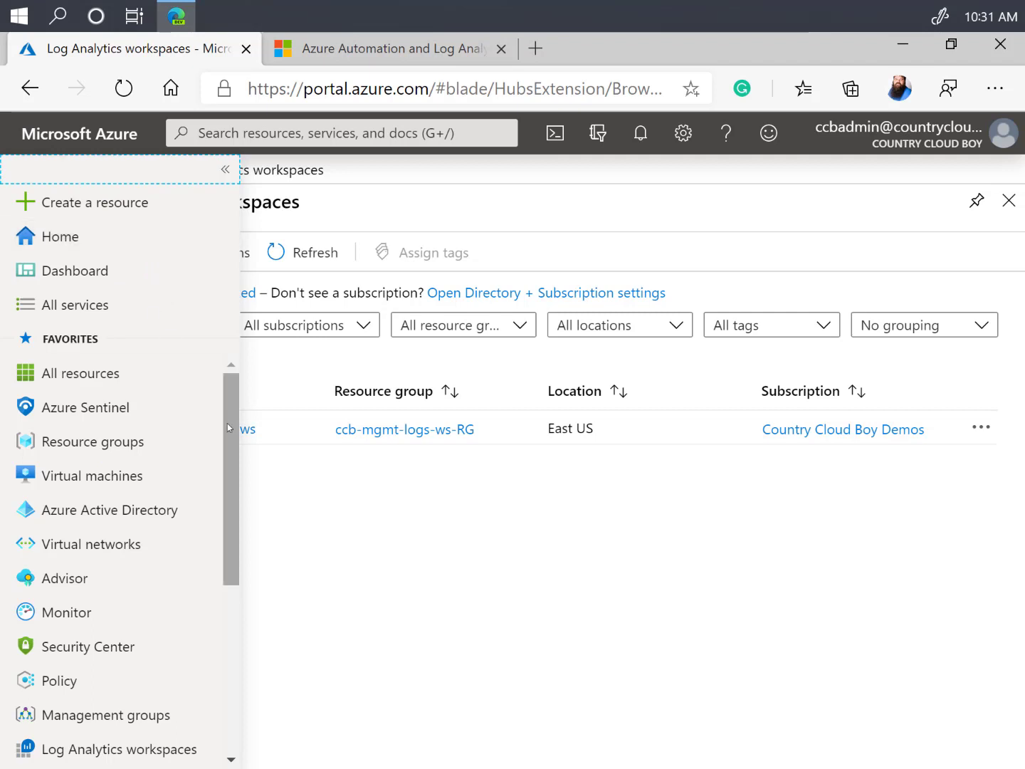
left_click_drag(229, 427, 234, 528)
left_click(107, 539)
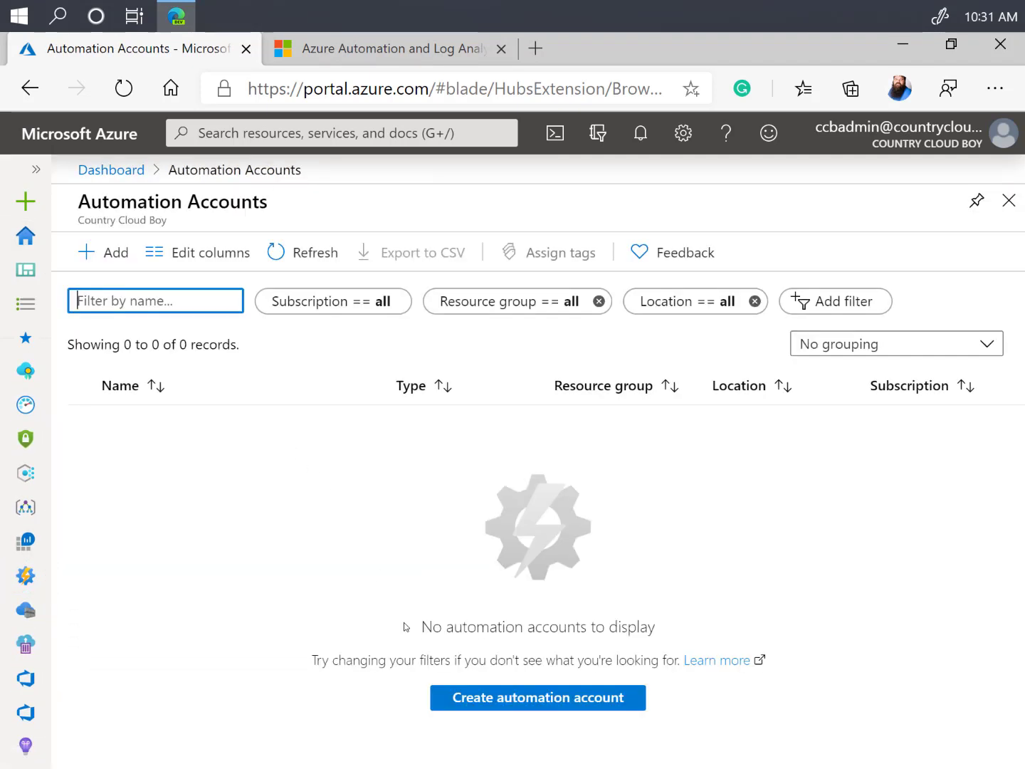
left_click(491, 702)
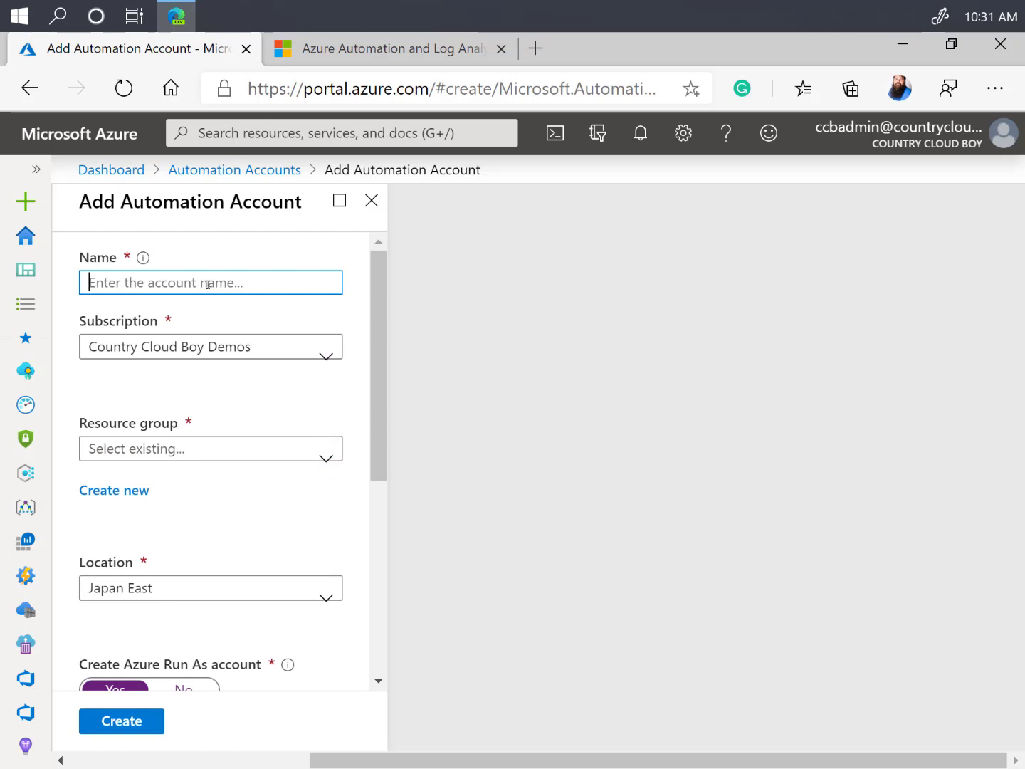
type("ccb-a")
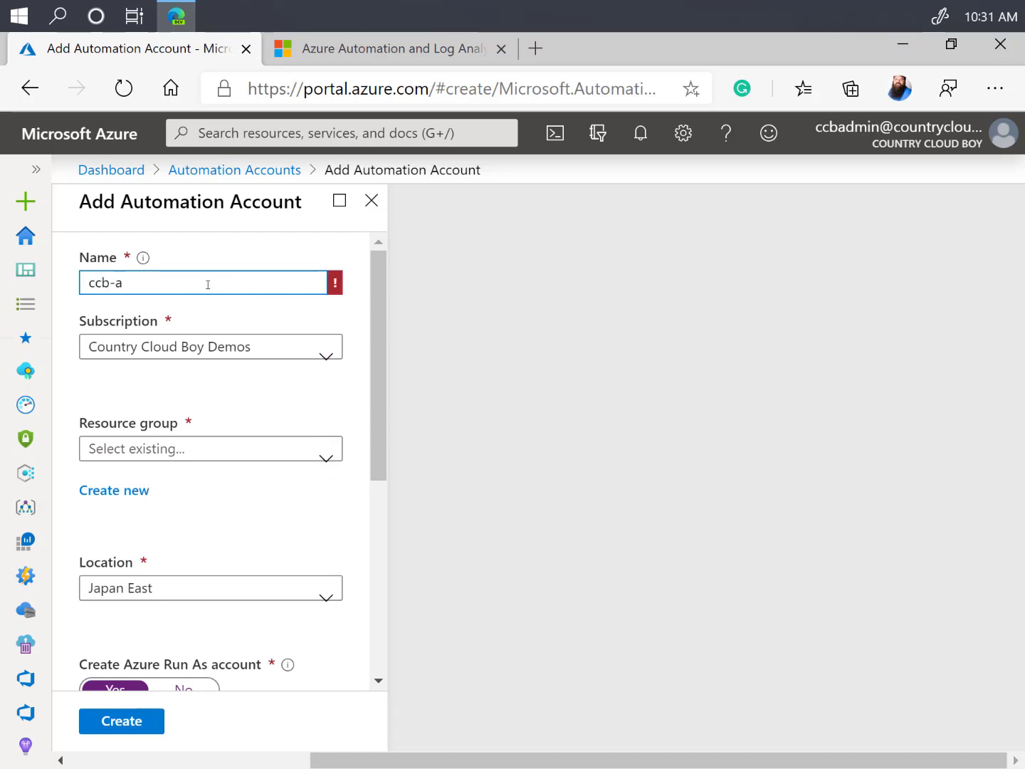
type("dvent-mgmt-aa")
key("Tab")
key("Tab")
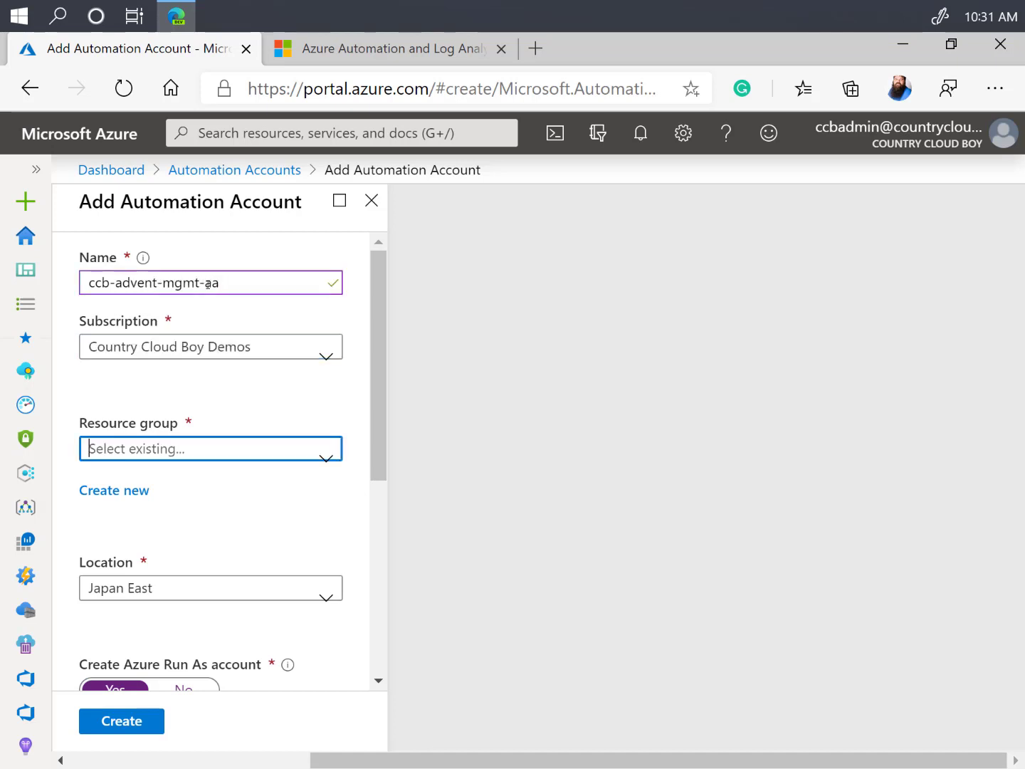
Create the Automation account in the existing resource group ccbadventmgmtRG with East US 2 as its location.
left_click(167, 450)
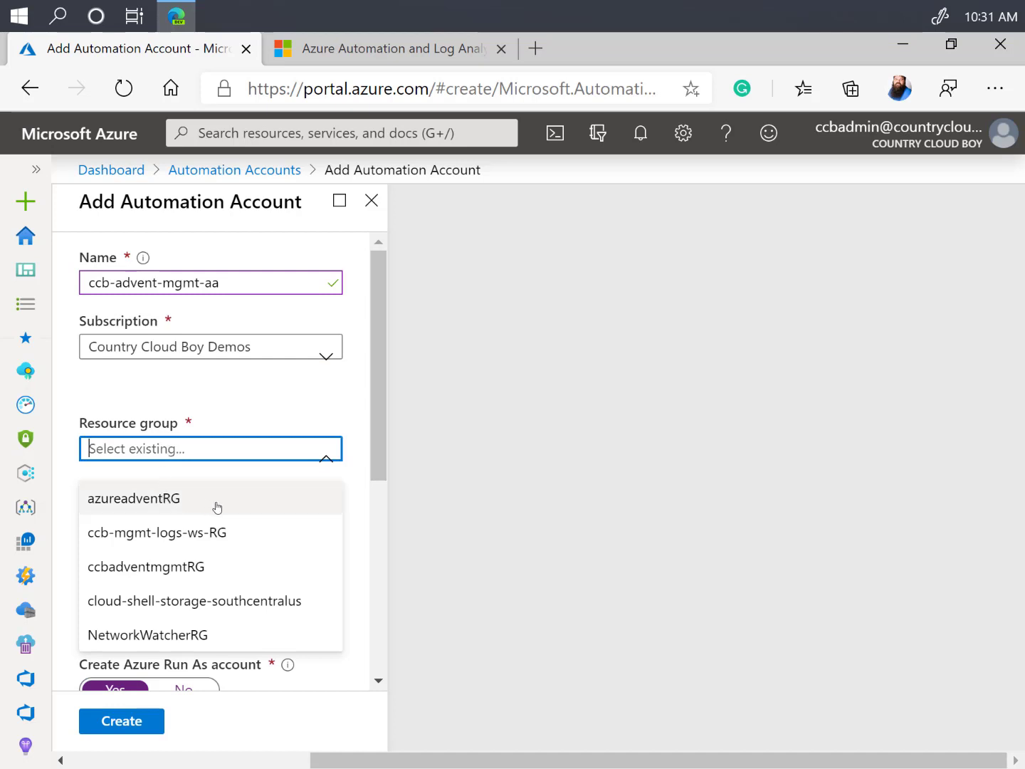
left_click(164, 568)
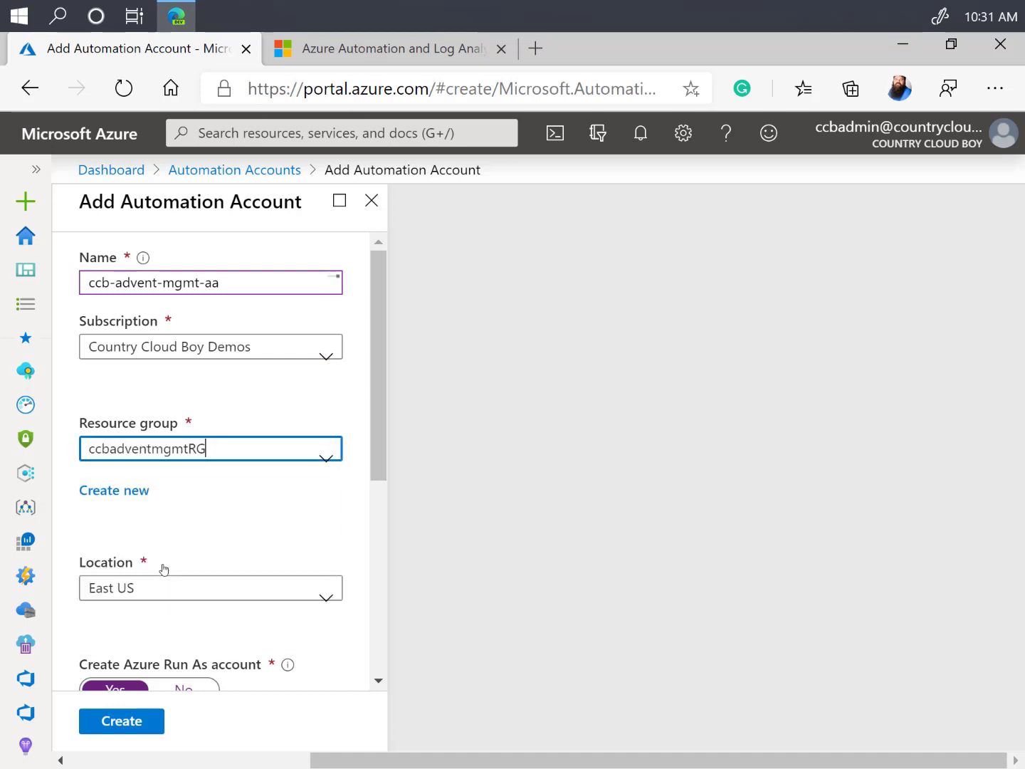
left_click(253, 589)
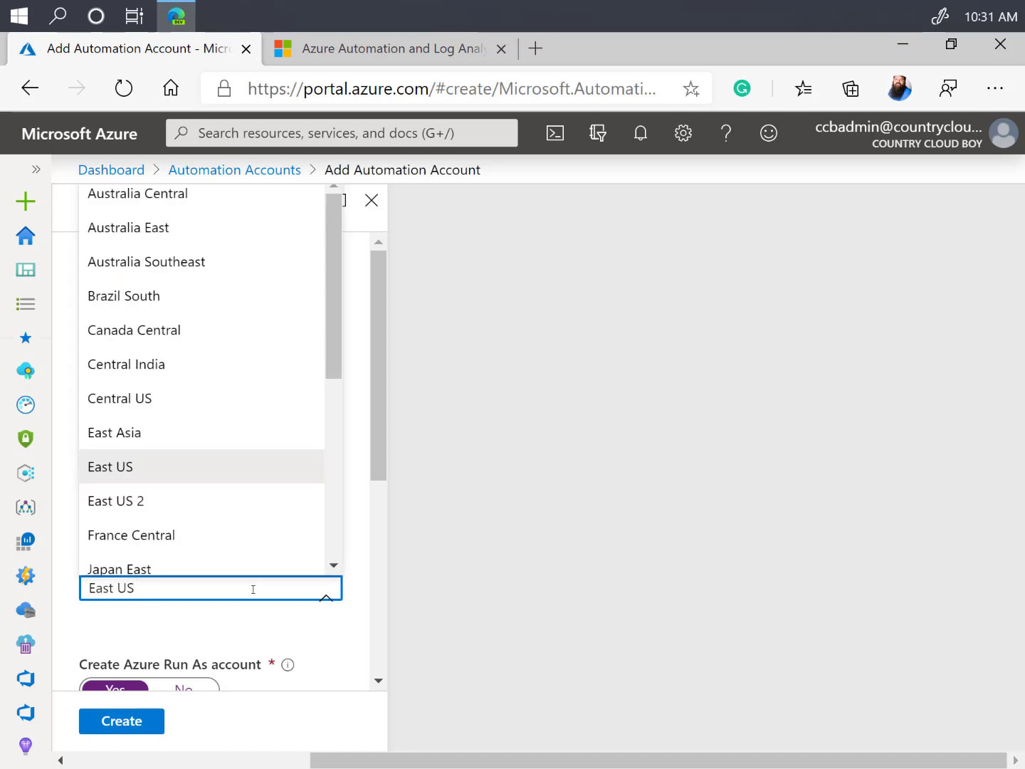
left_click(161, 508)
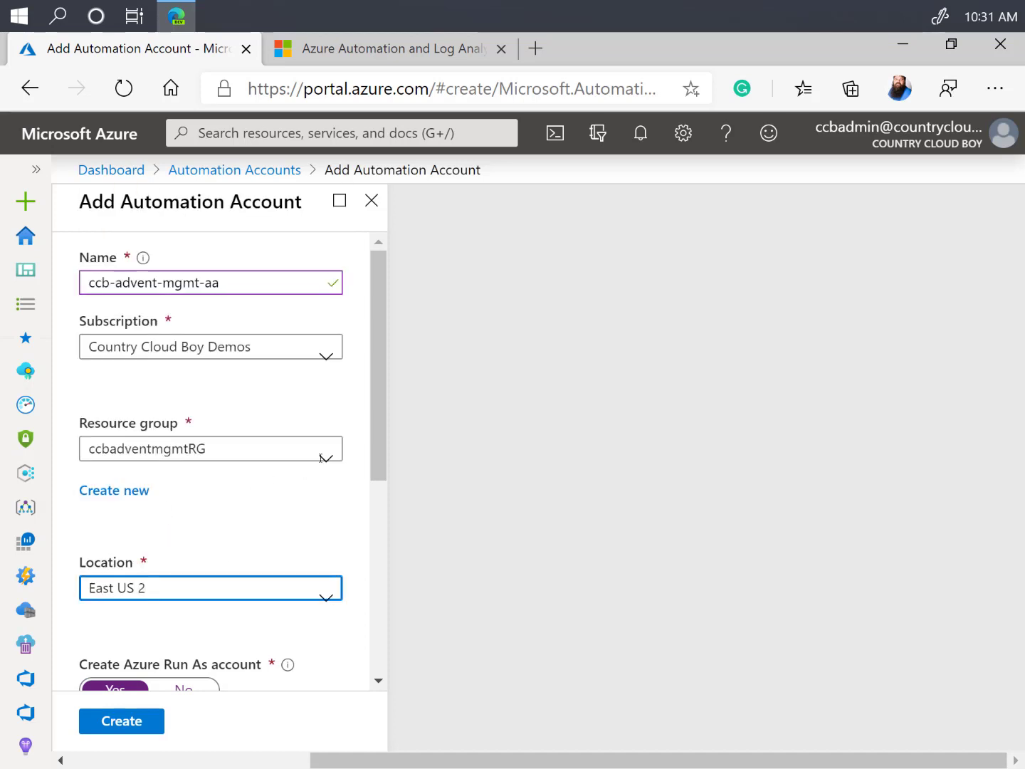
left_click_drag(374, 447, 381, 652)
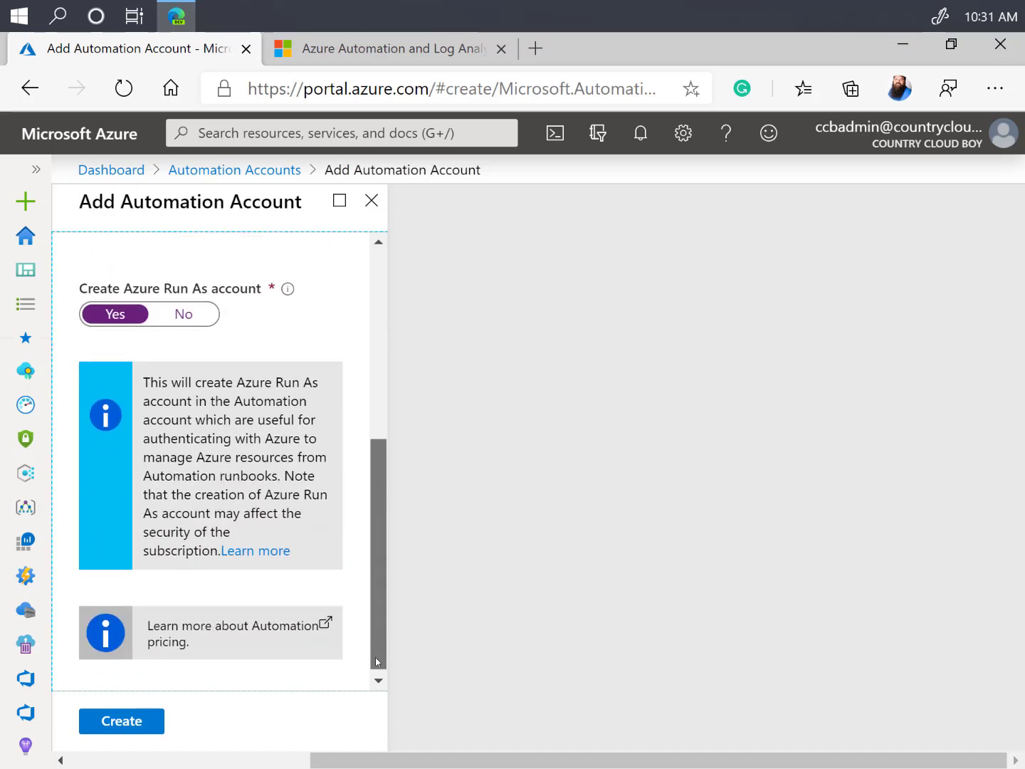
left_click(137, 723)
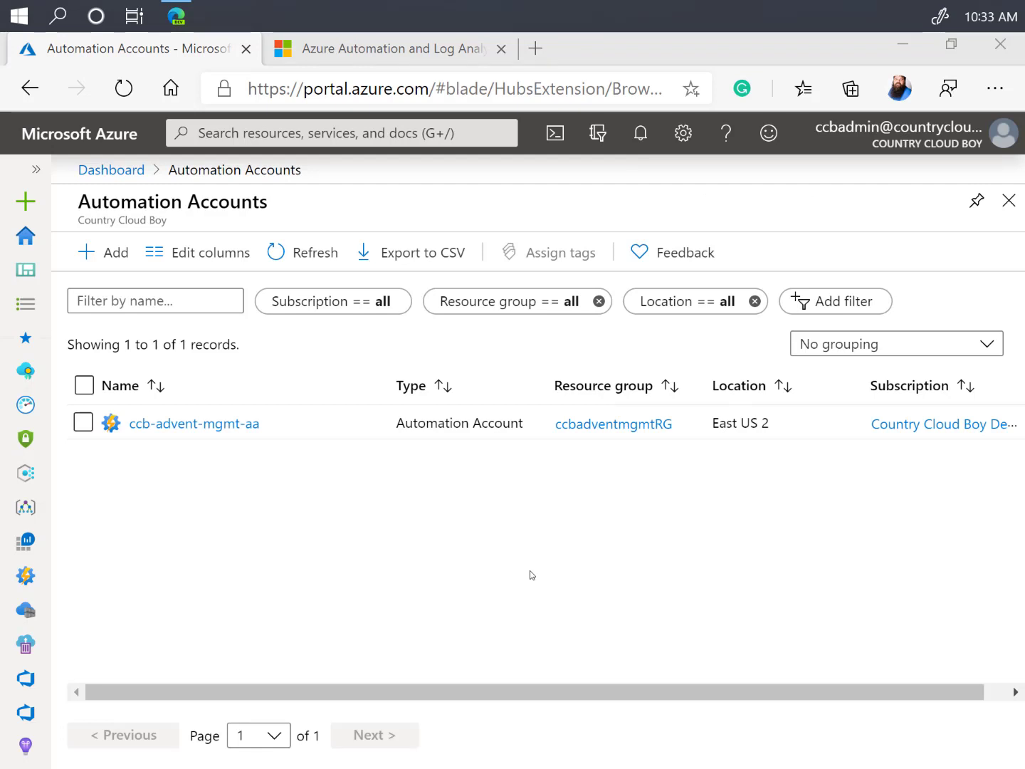
Open the Update management page of the ccb-advent-mgmt-aa Automation account.
left_click(210, 427)
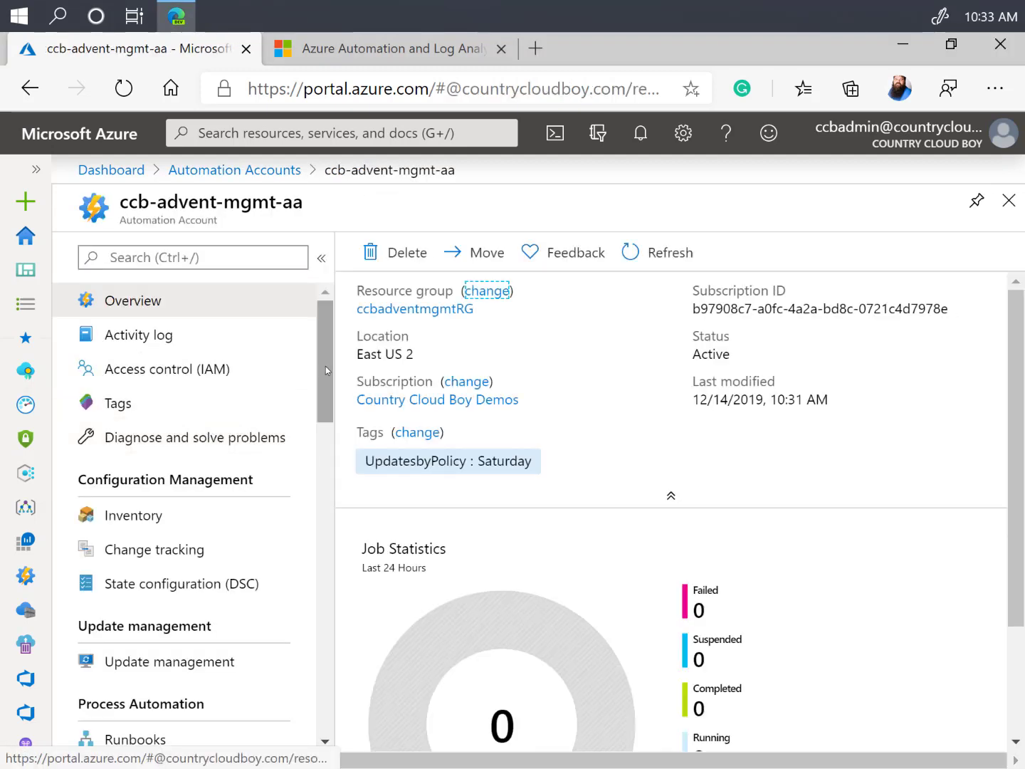
left_click_drag(325, 366, 337, 408)
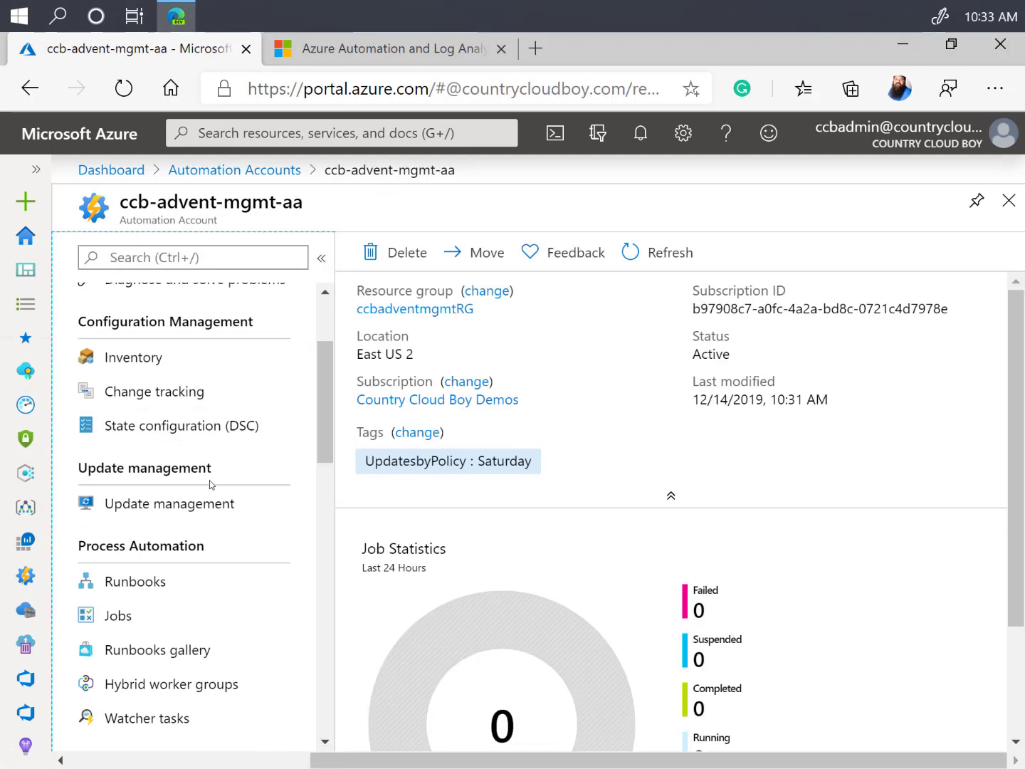
left_click(190, 505)
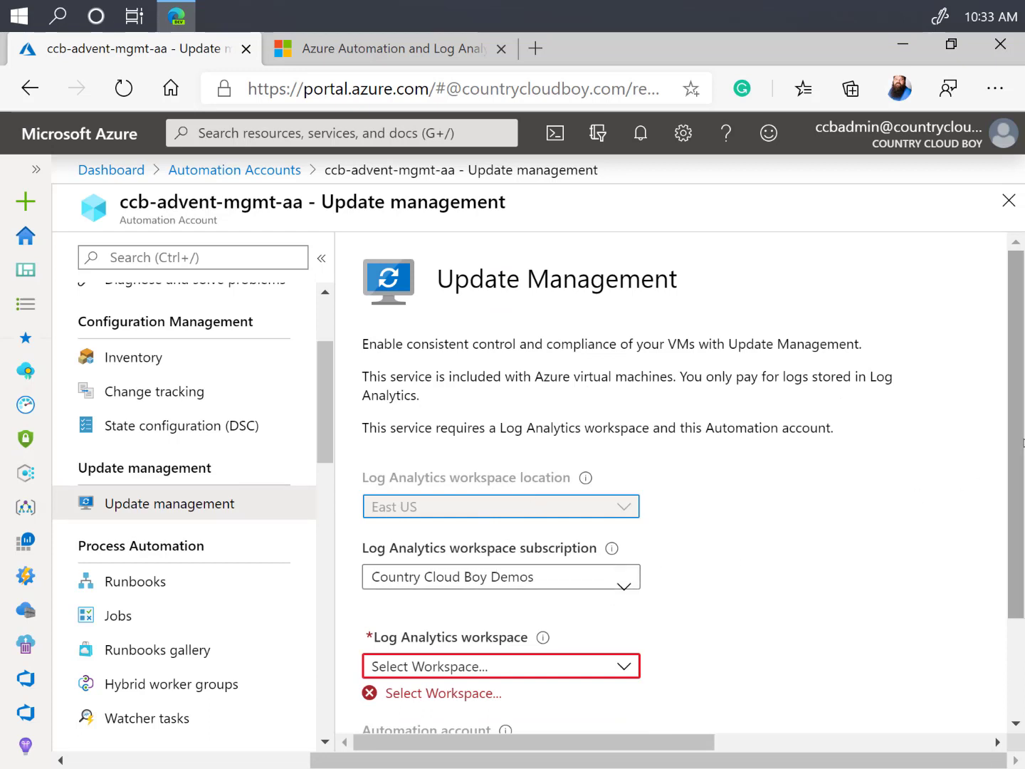
Enable Update Management for the Automation account using the Log Analytics workspace ccb-advent-mgmt-ws.
left_click_drag(1016, 441, 1014, 543)
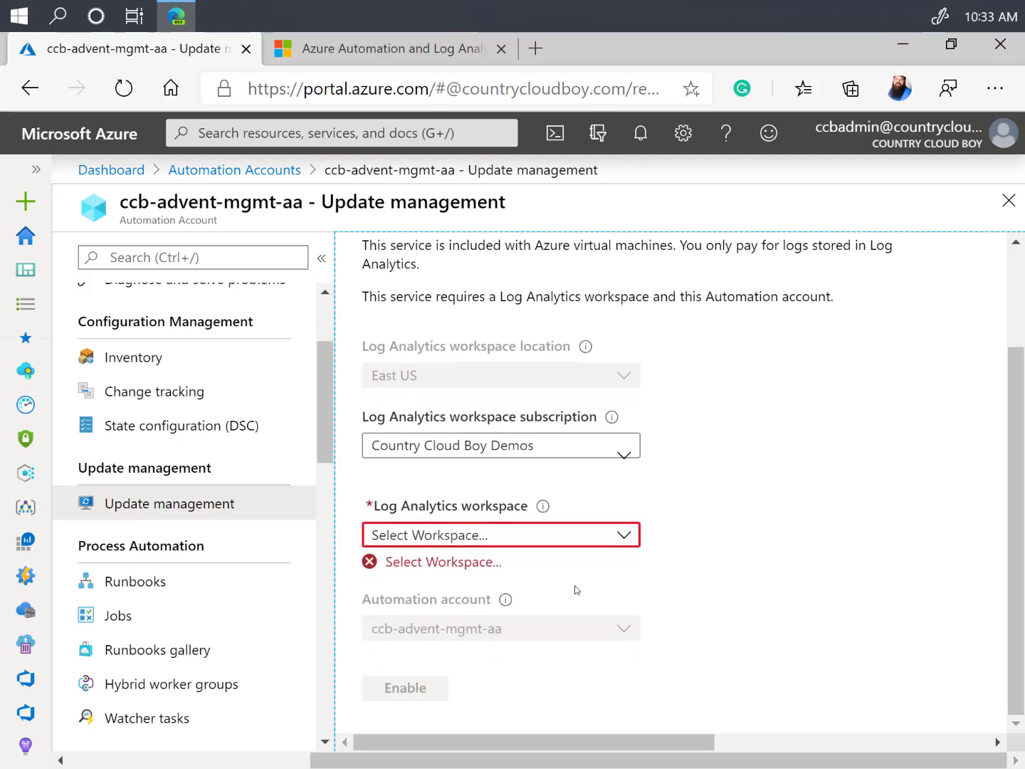
left_click(590, 540)
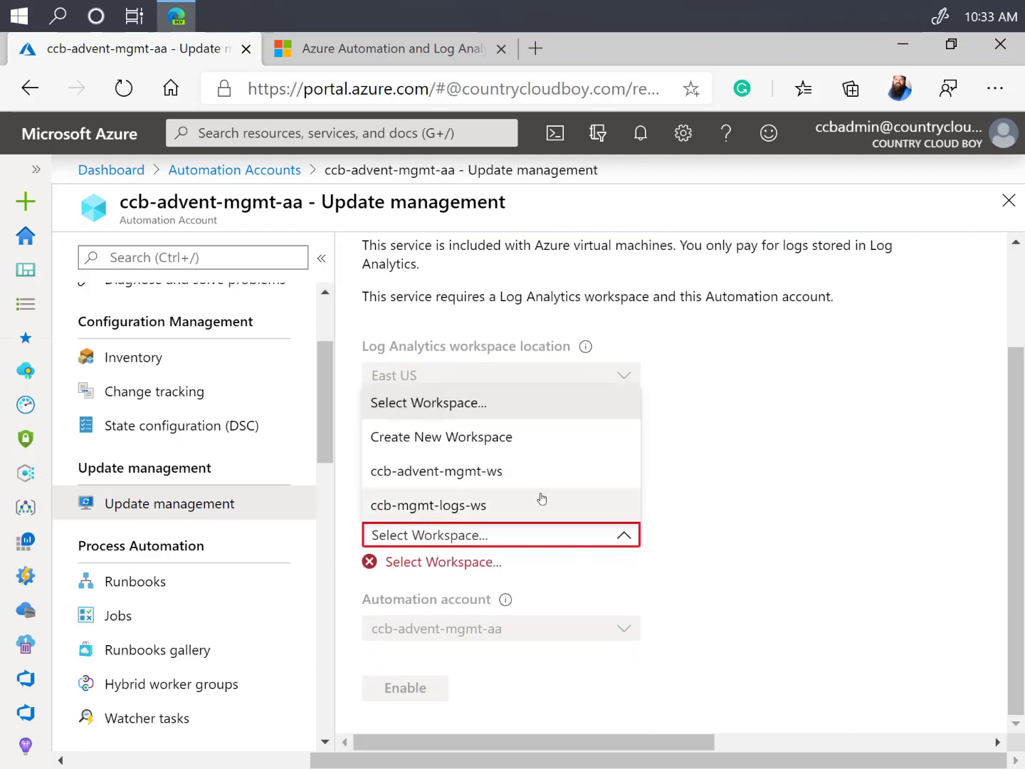
left_click(468, 473)
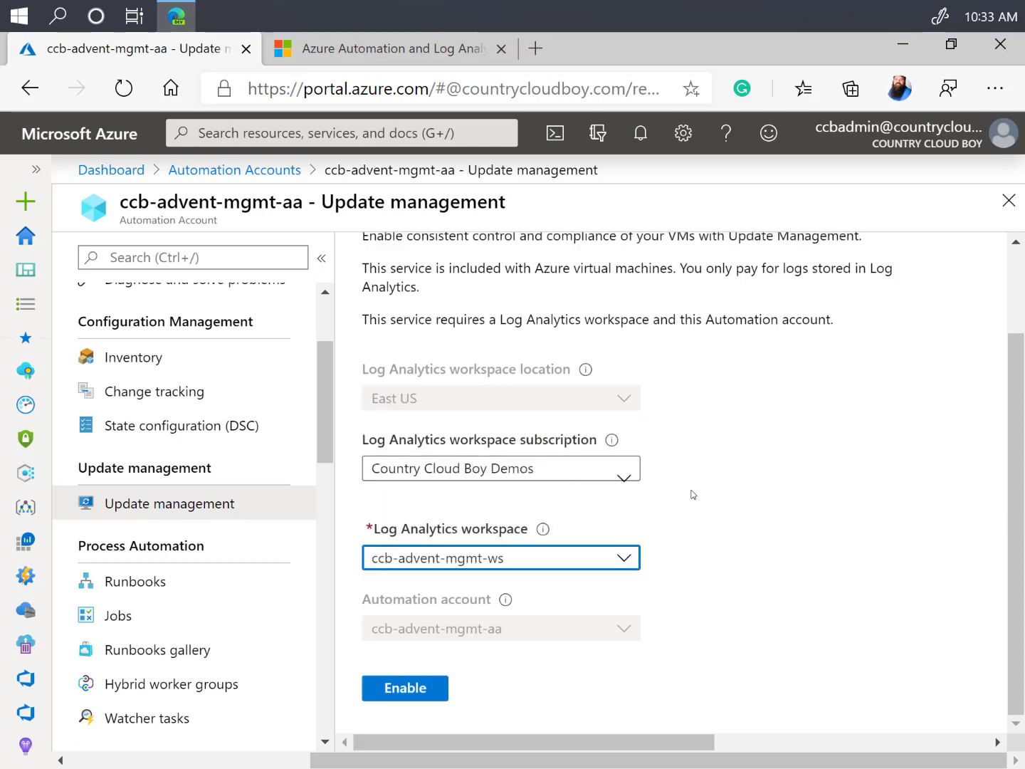
left_click(807, 499)
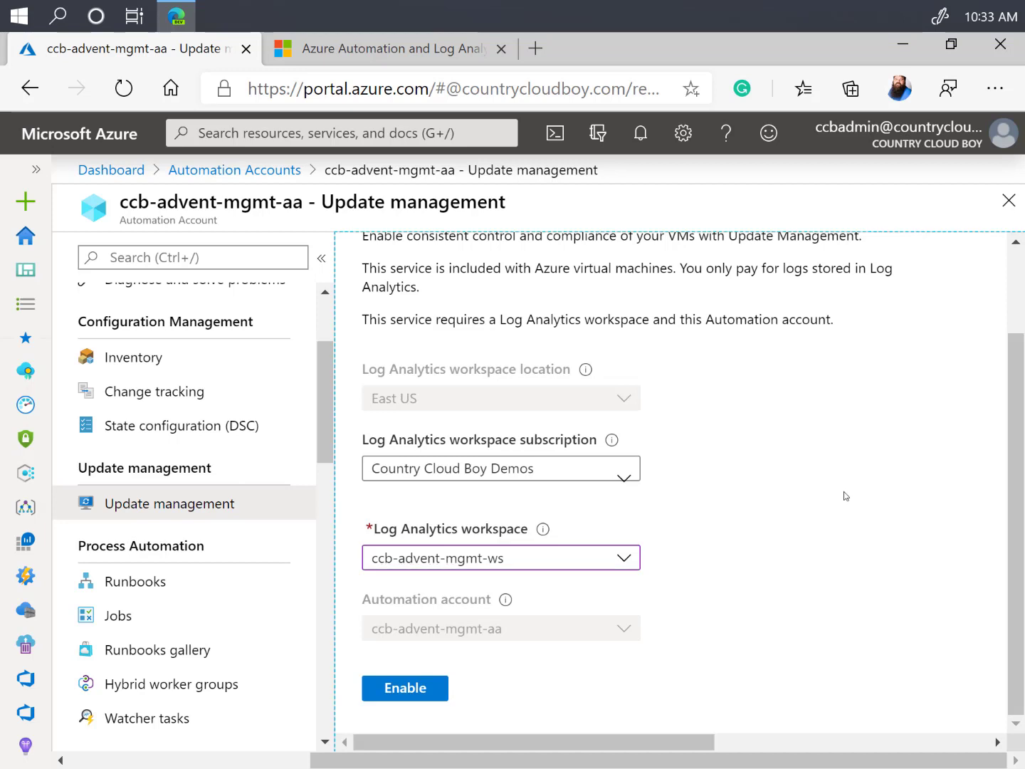
left_click(405, 688)
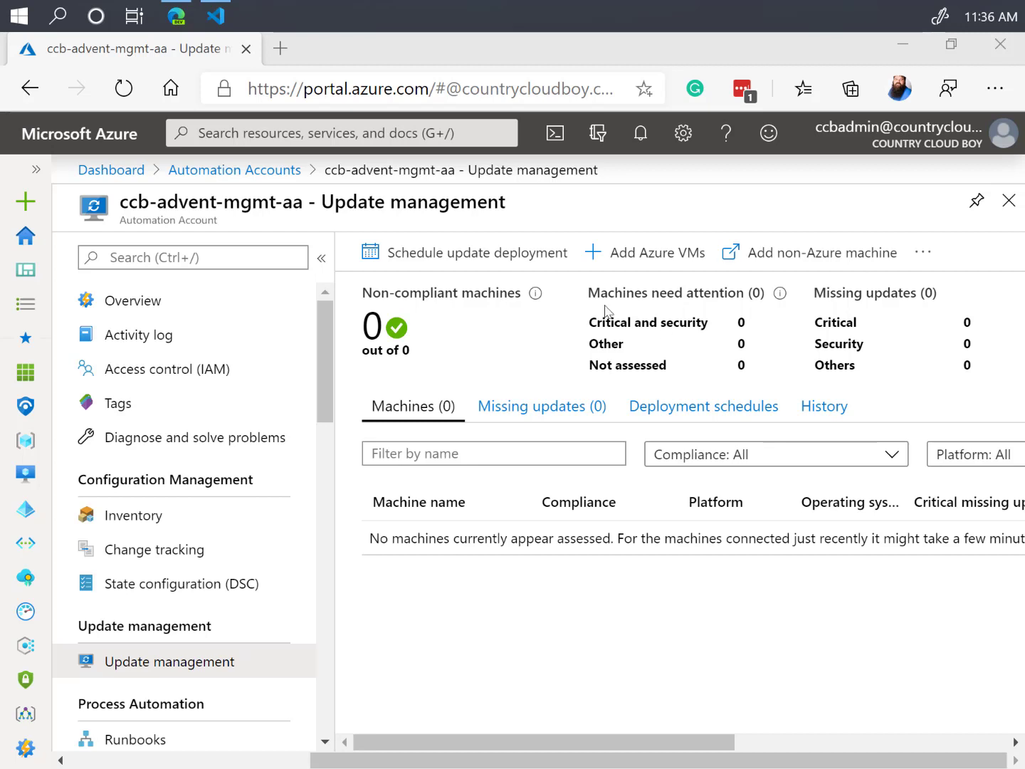
Select all virtual machines in the virtual machines list and examine their locations and the services available for them.
left_click(36, 170)
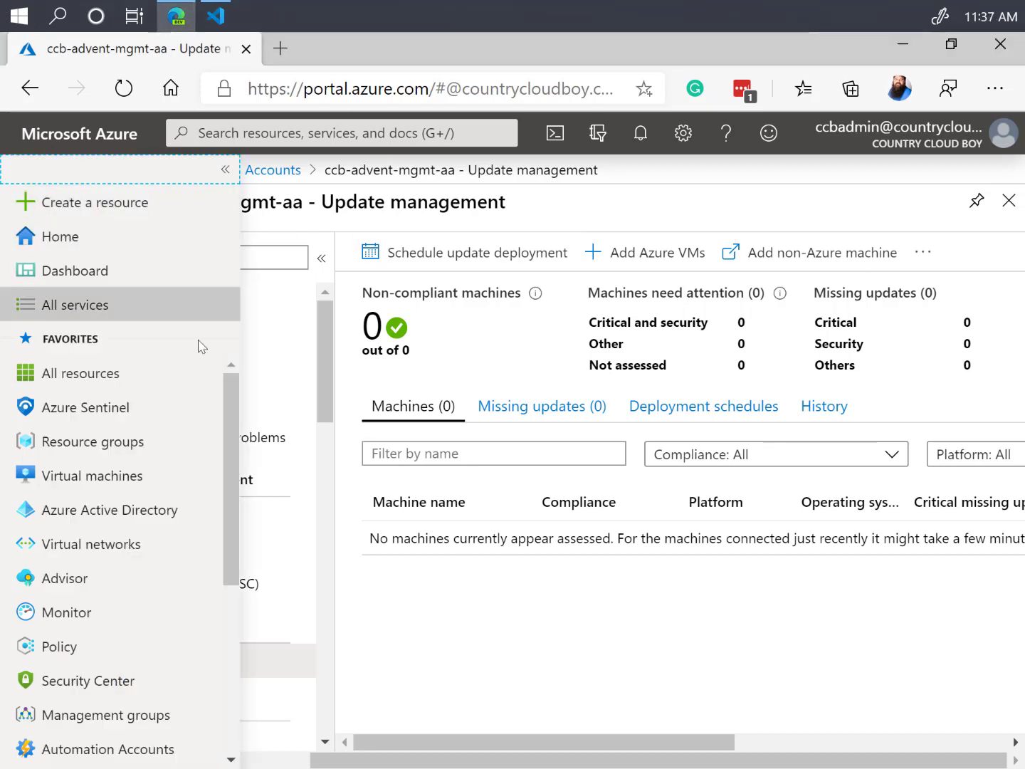
left_click(58, 475)
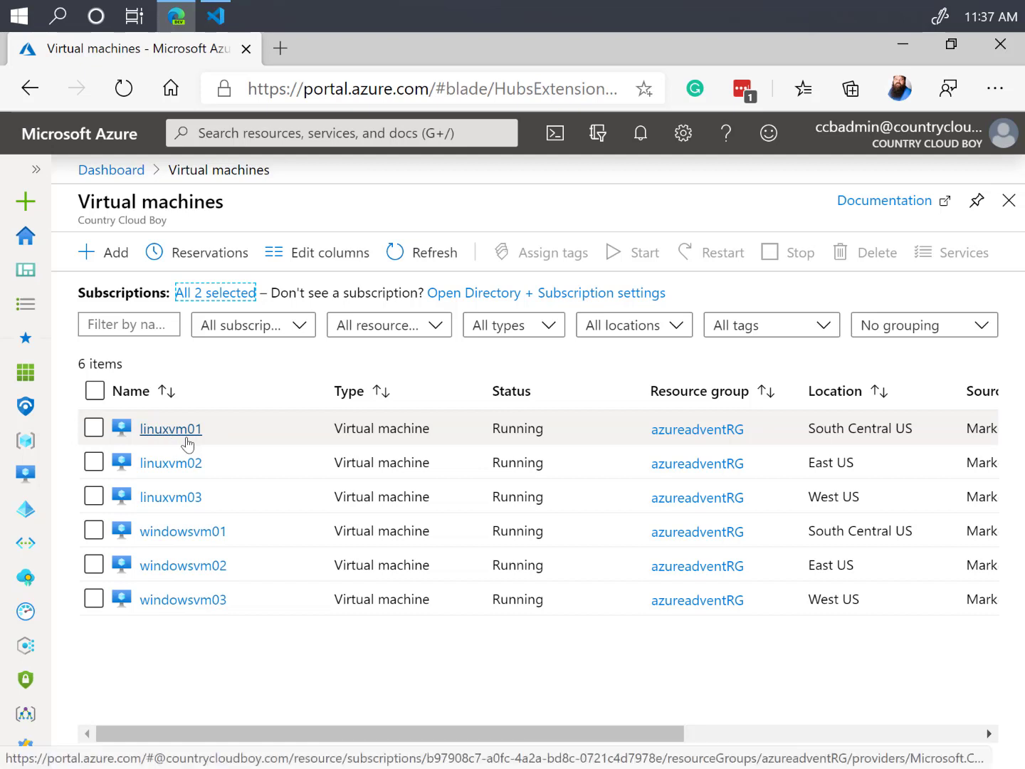
left_click(94, 393)
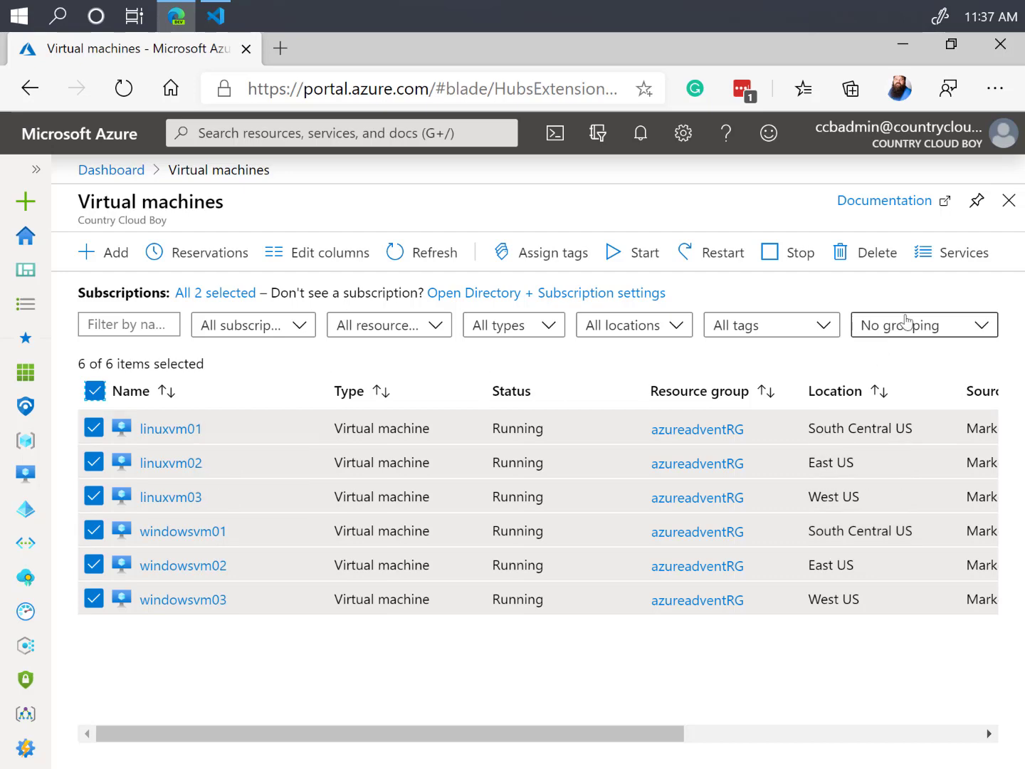
left_click(944, 252)
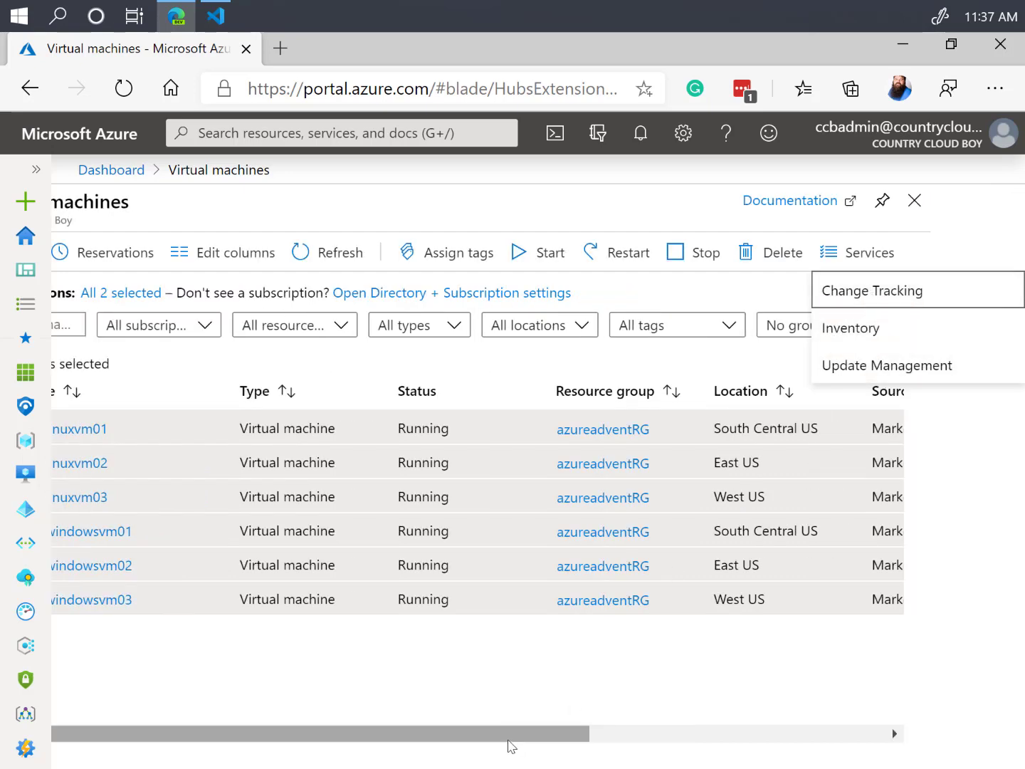
left_click_drag(508, 740, 613, 737)
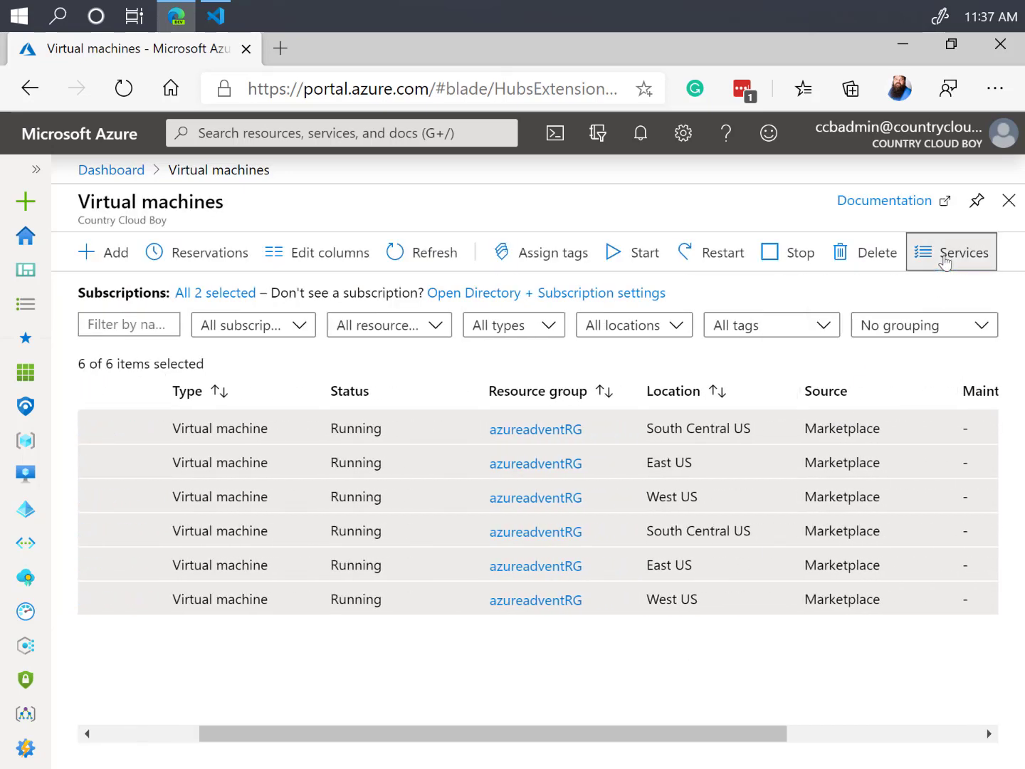
left_click(943, 252)
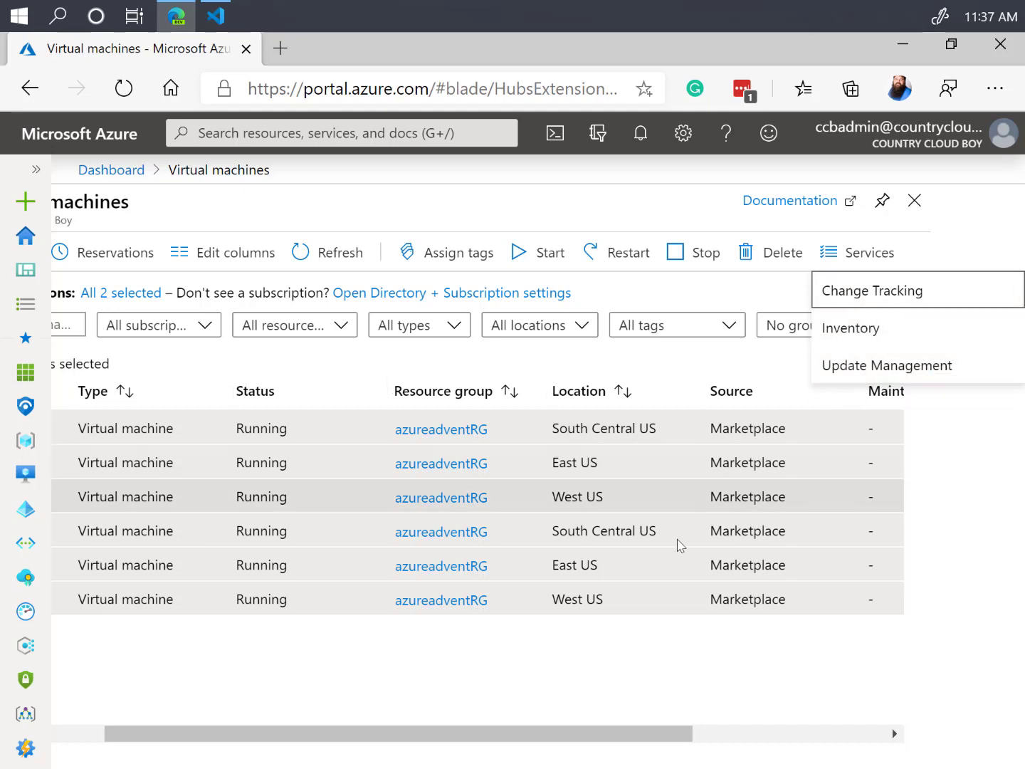
left_click_drag(485, 725, 375, 722)
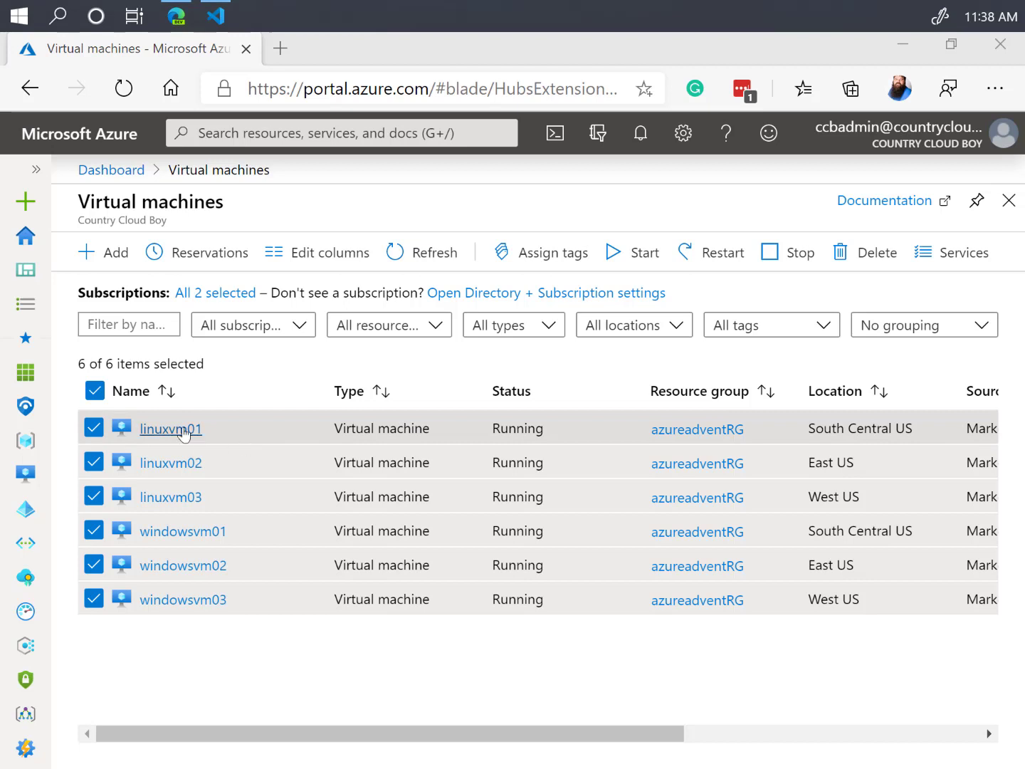
Return to the Update management page of the ccb-advent-mgmt-aa Automation account.
left_click(35, 169)
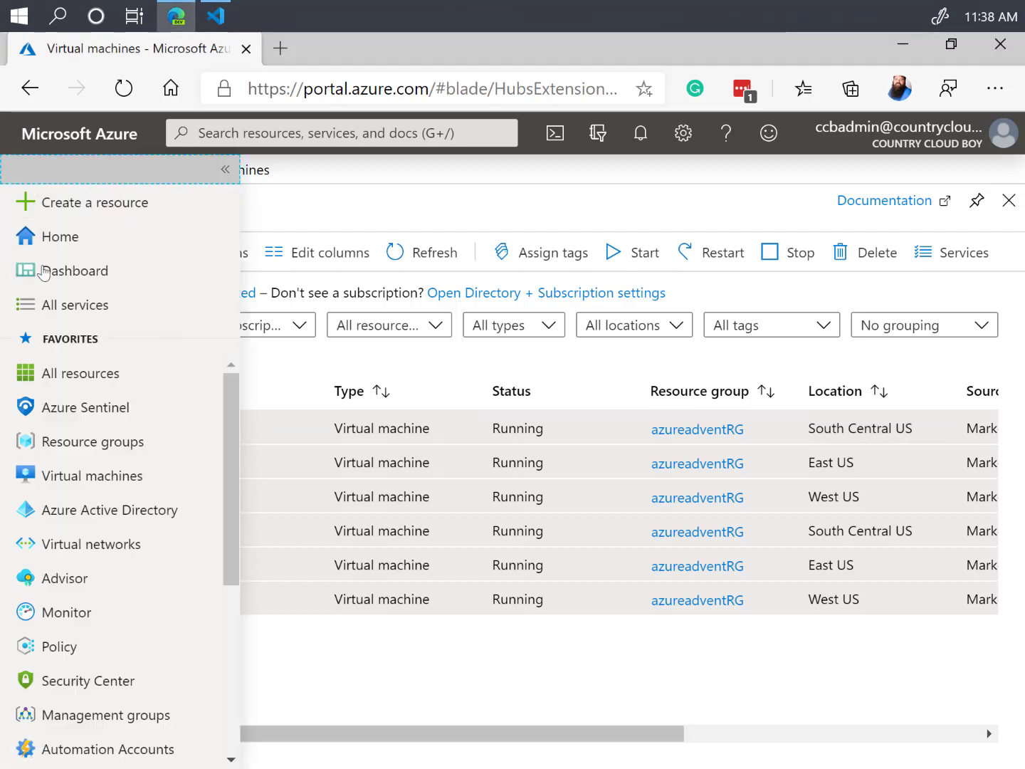
left_click(85, 748)
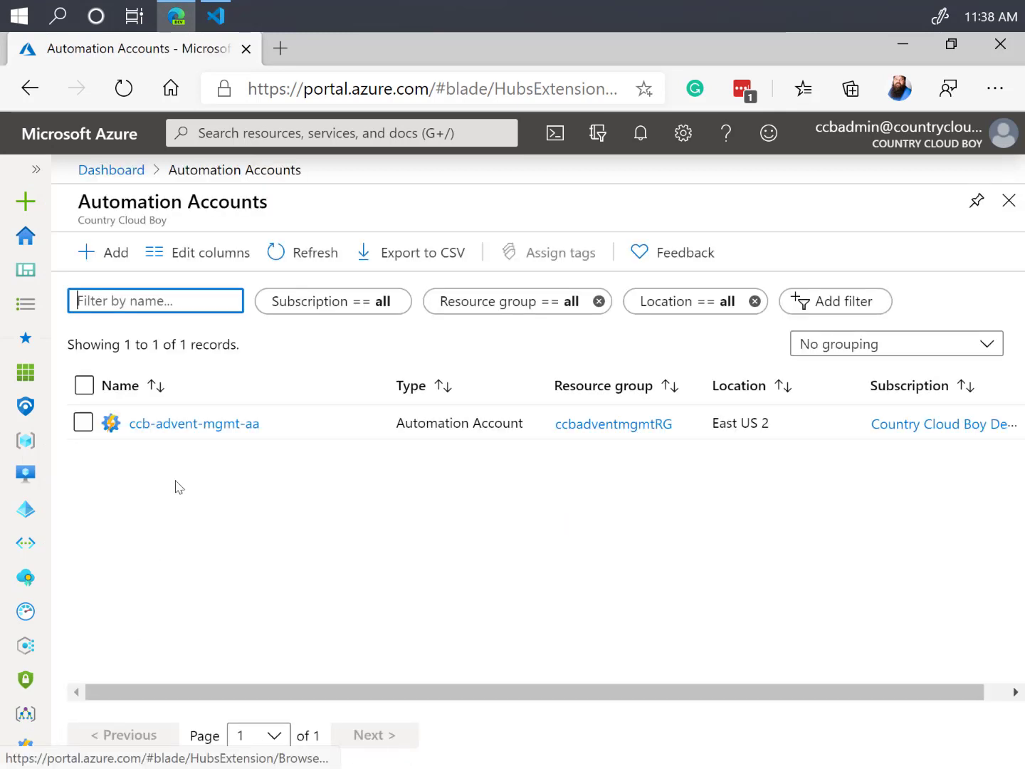
left_click(201, 423)
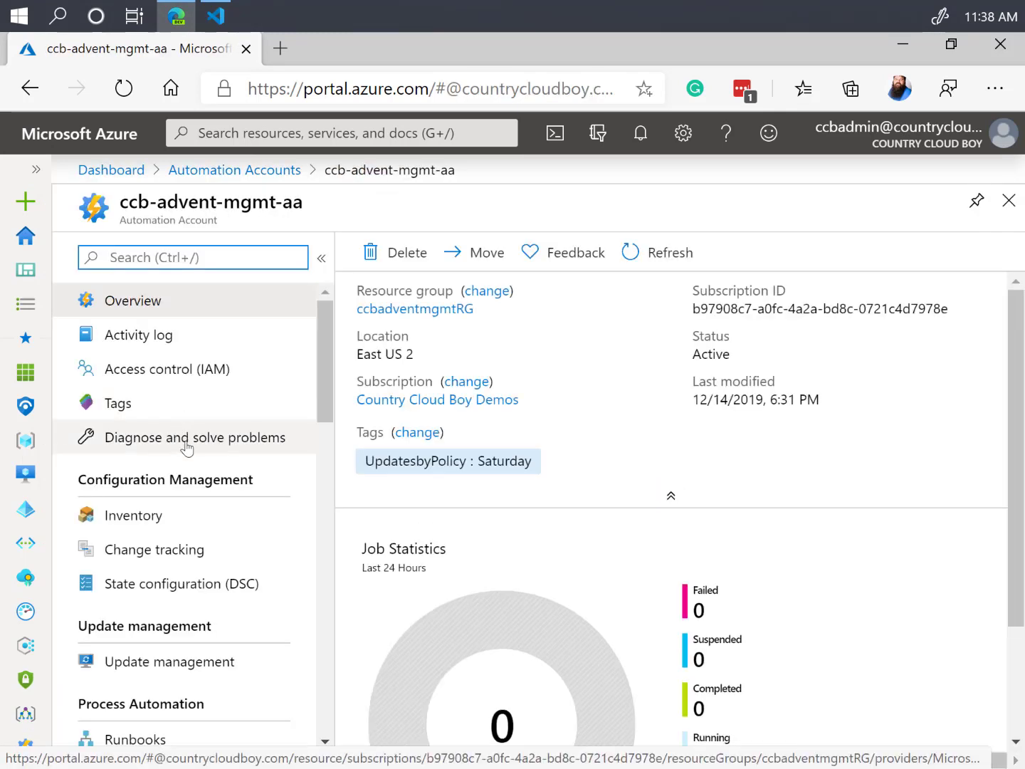
left_click(158, 663)
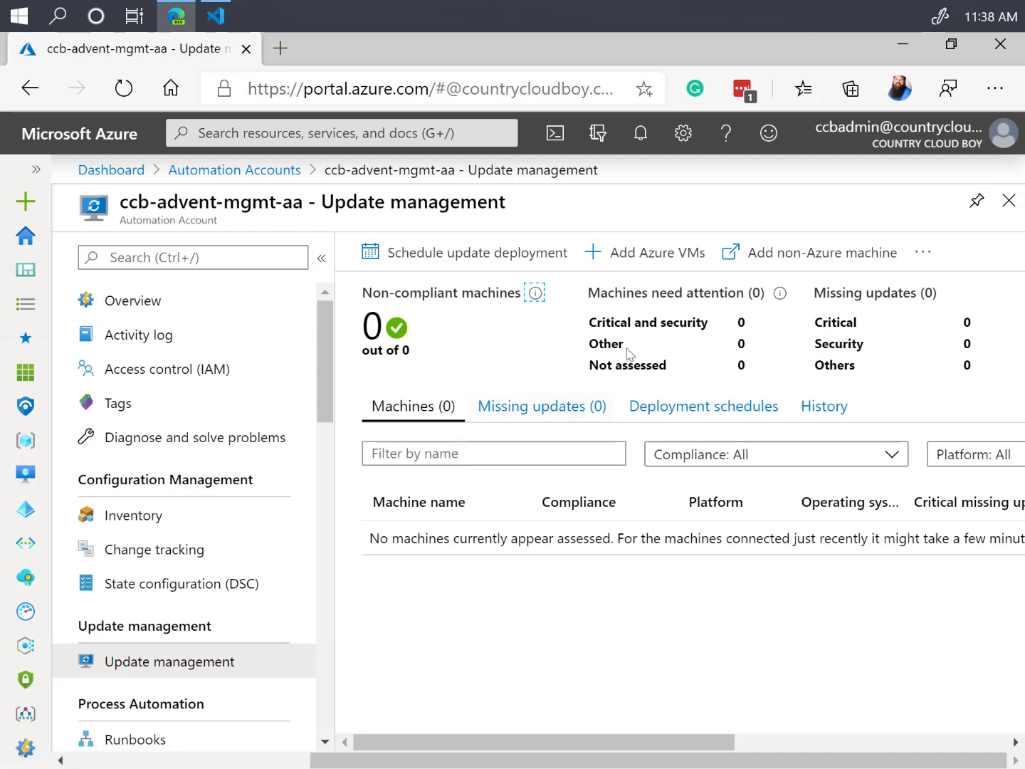
Look at the options for adding a non-Azure machine and for managing machines in Update Management, without enabling anything.
left_click(781, 259)
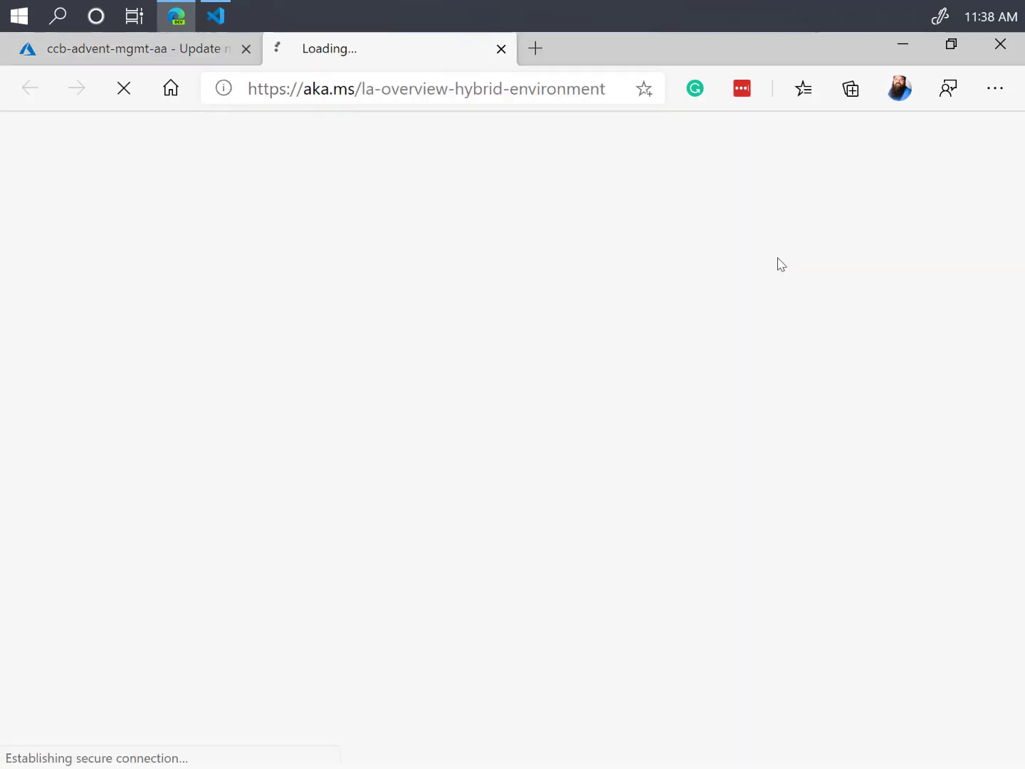
left_click(502, 50)
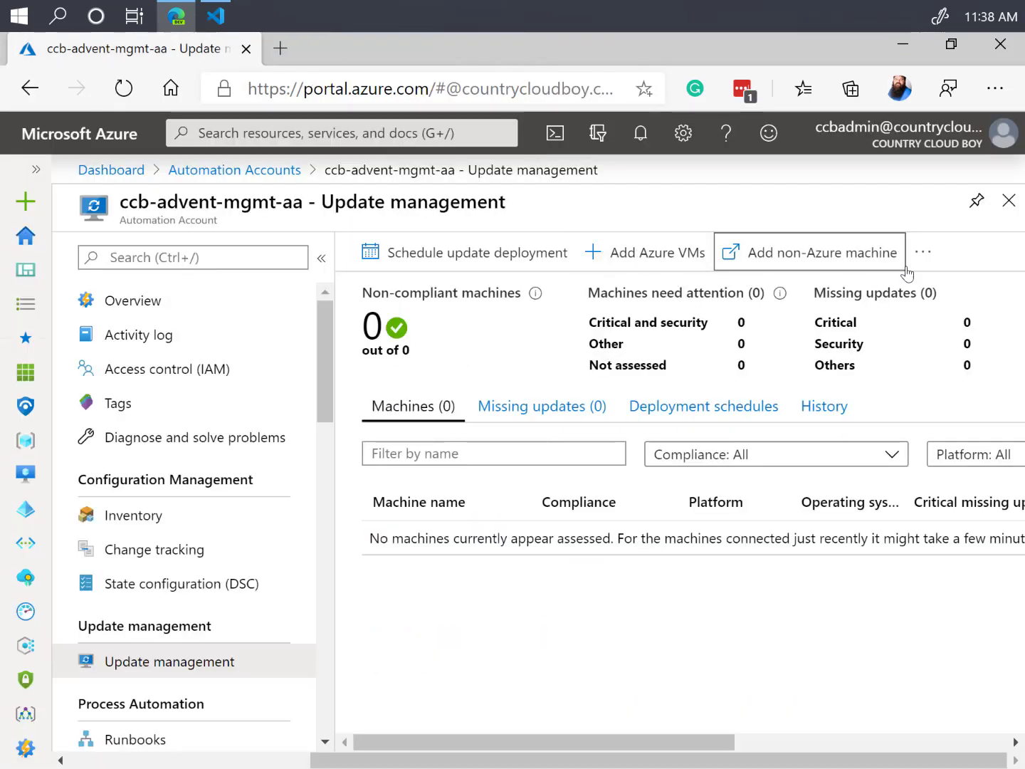
left_click(924, 256)
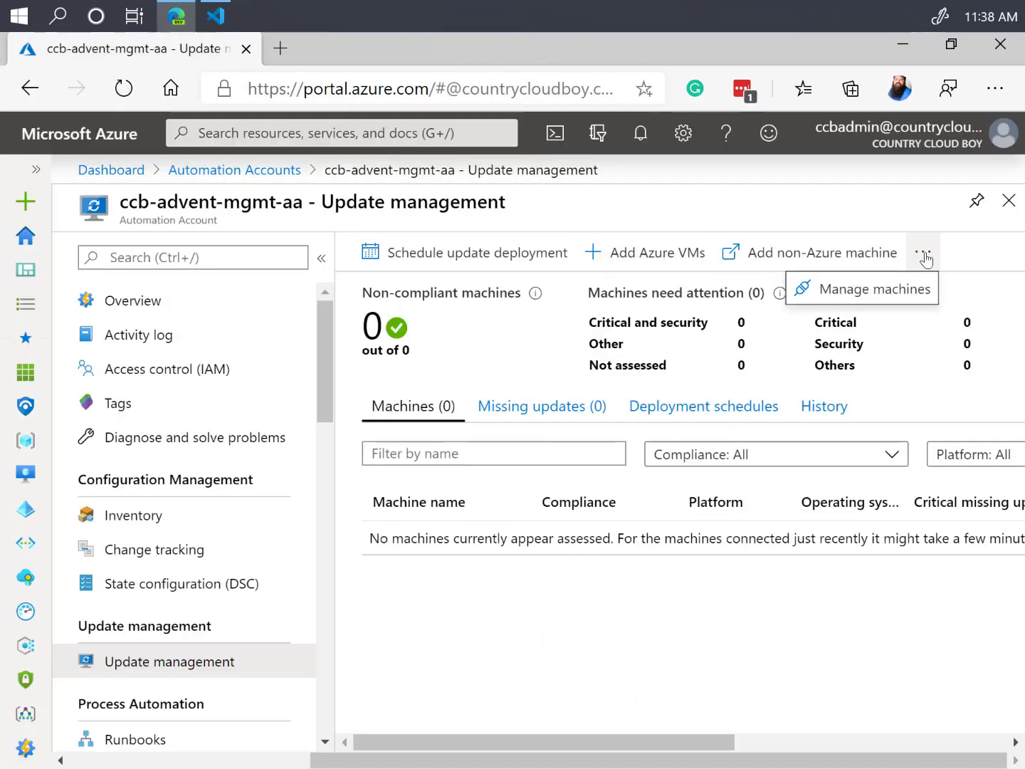
left_click(846, 292)
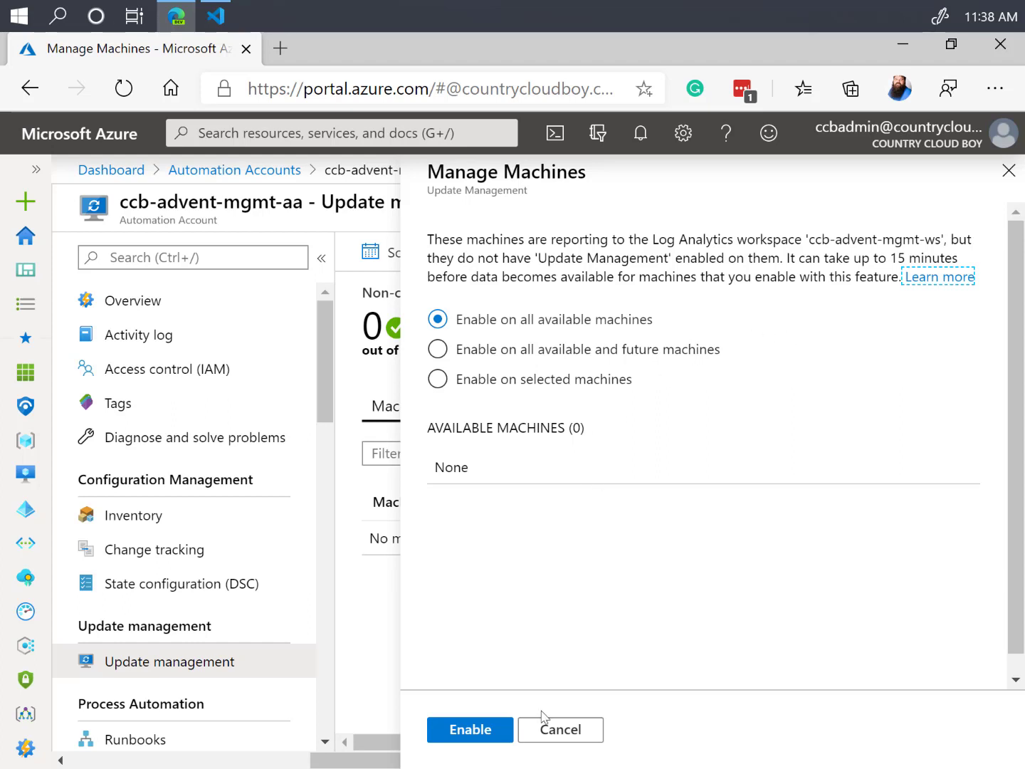
left_click(558, 733)
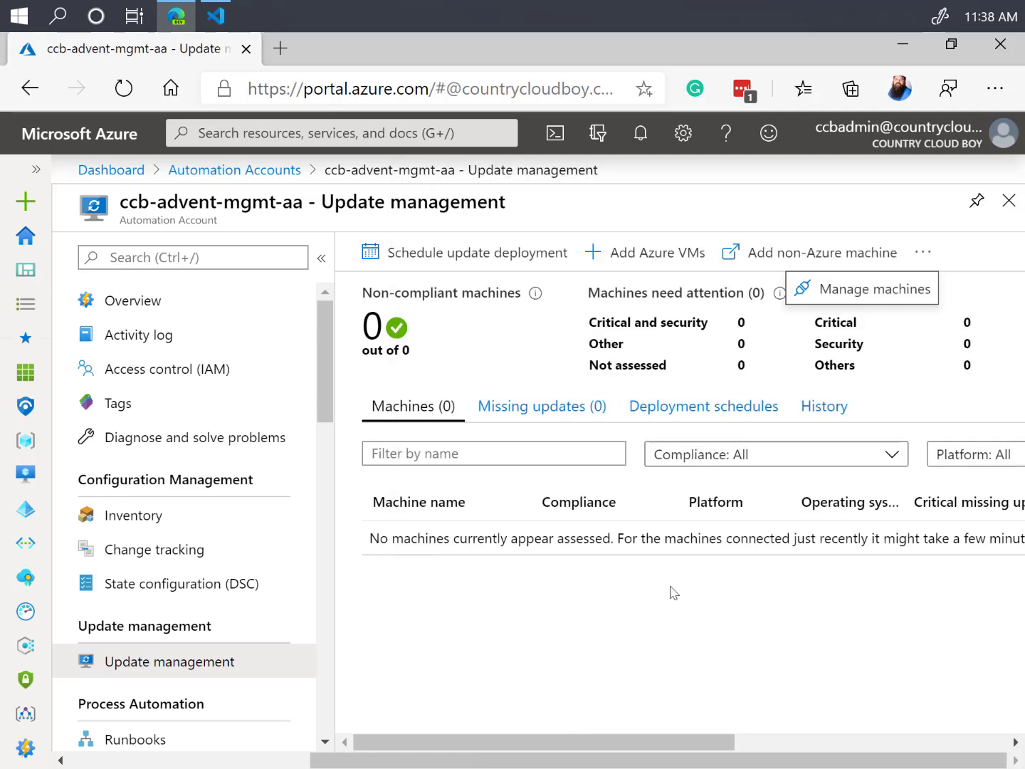
Examine the location choices and configuration for adding Azure VMs to Update Management, and leave without enabling any.
left_click(635, 254)
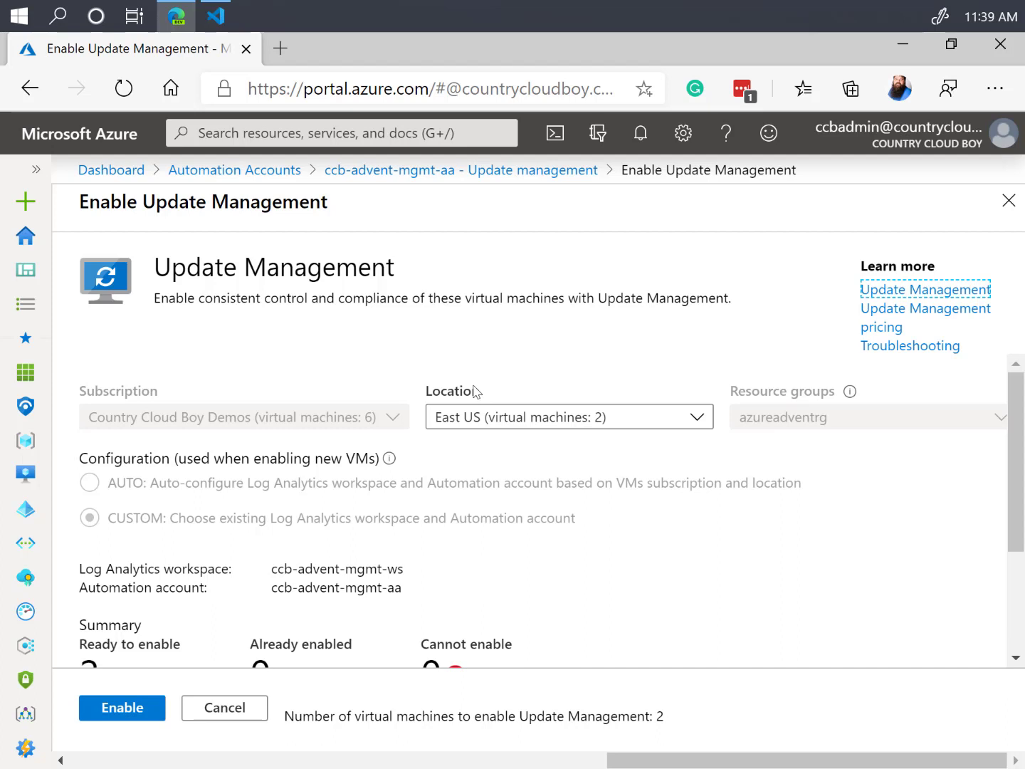
left_click(584, 419)
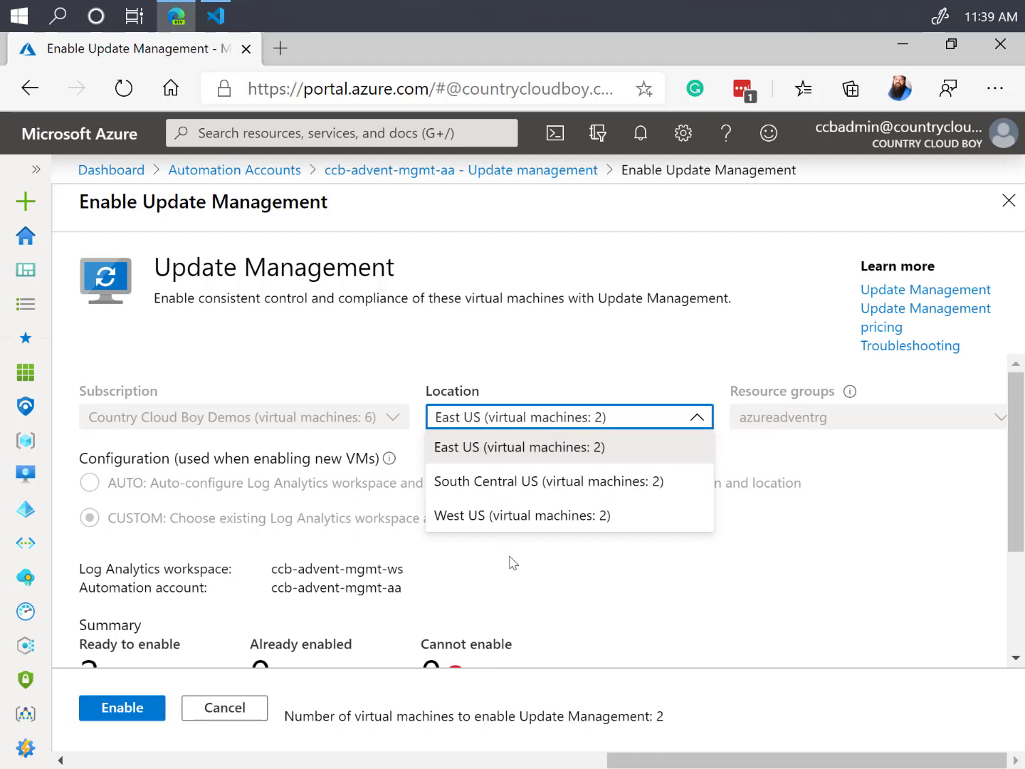
left_click(348, 519)
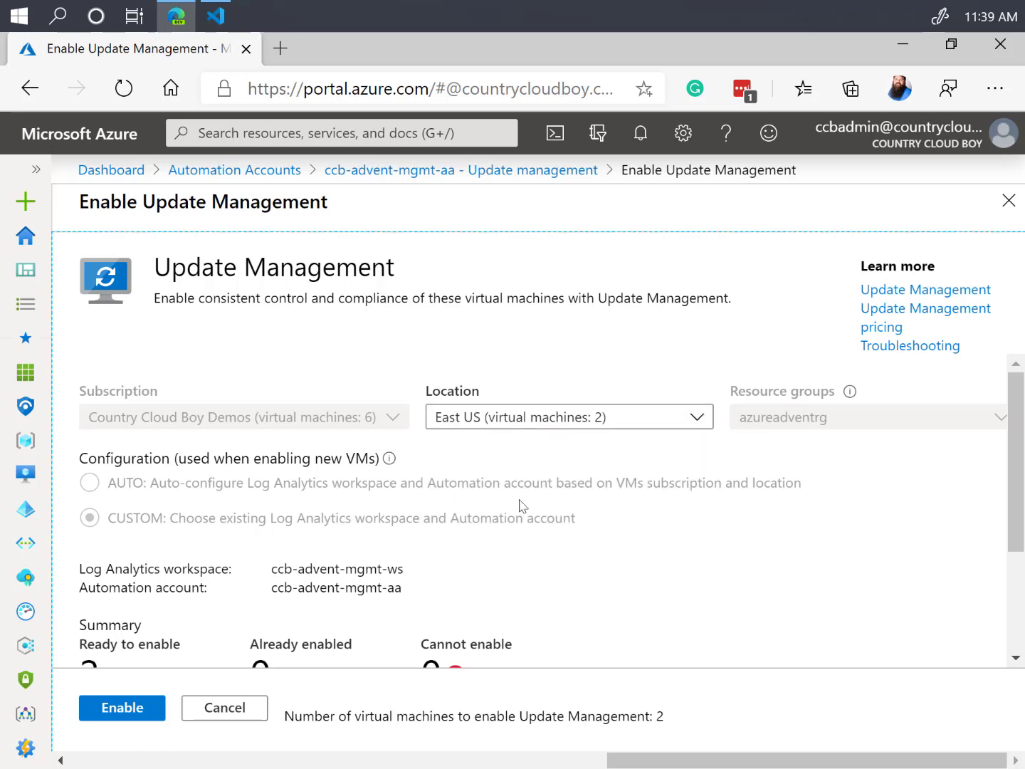
left_click(225, 709)
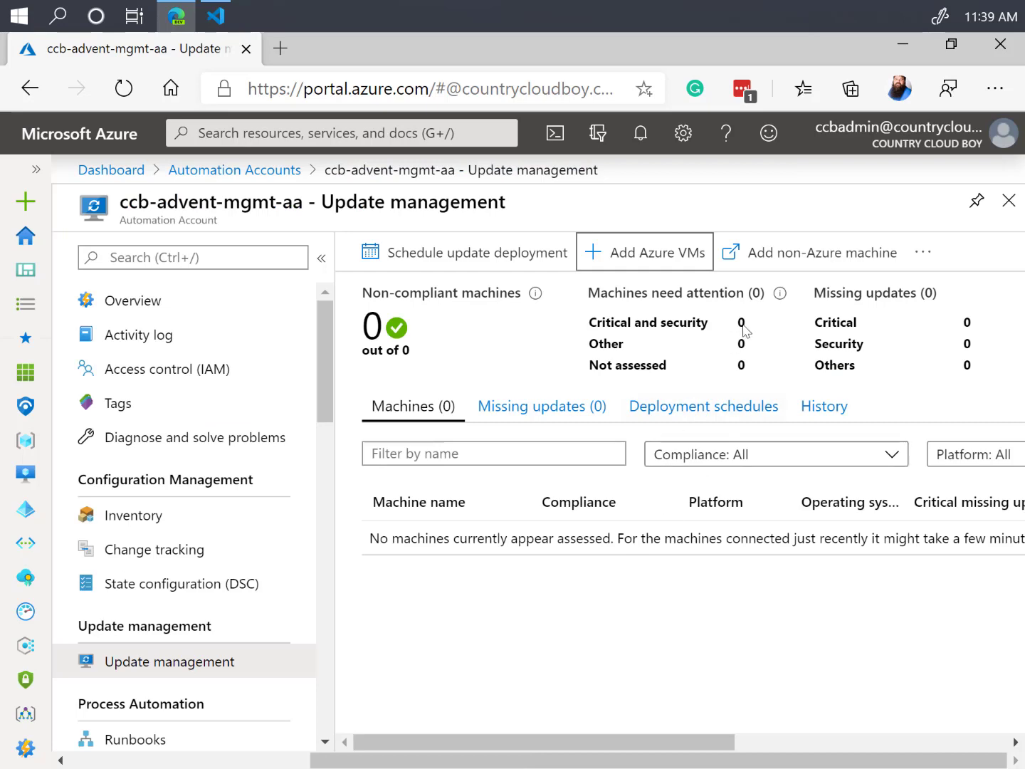
Enable Update Management on all available and future machines reporting to the workspace.
left_click(924, 252)
left_click(856, 288)
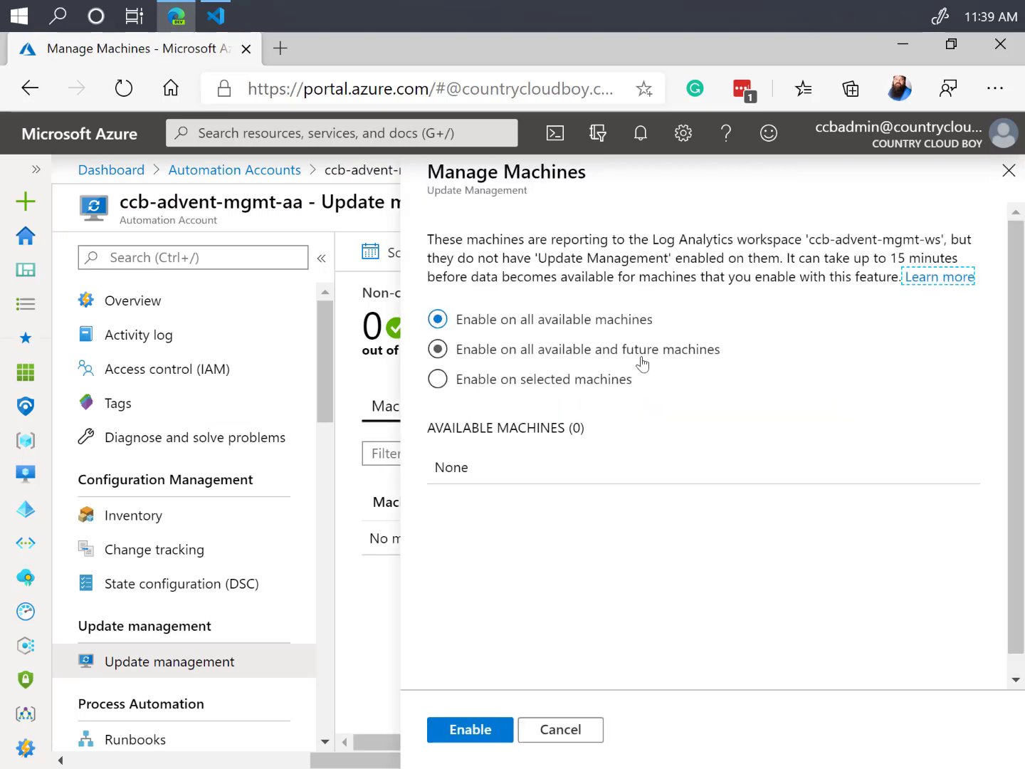
left_click(611, 350)
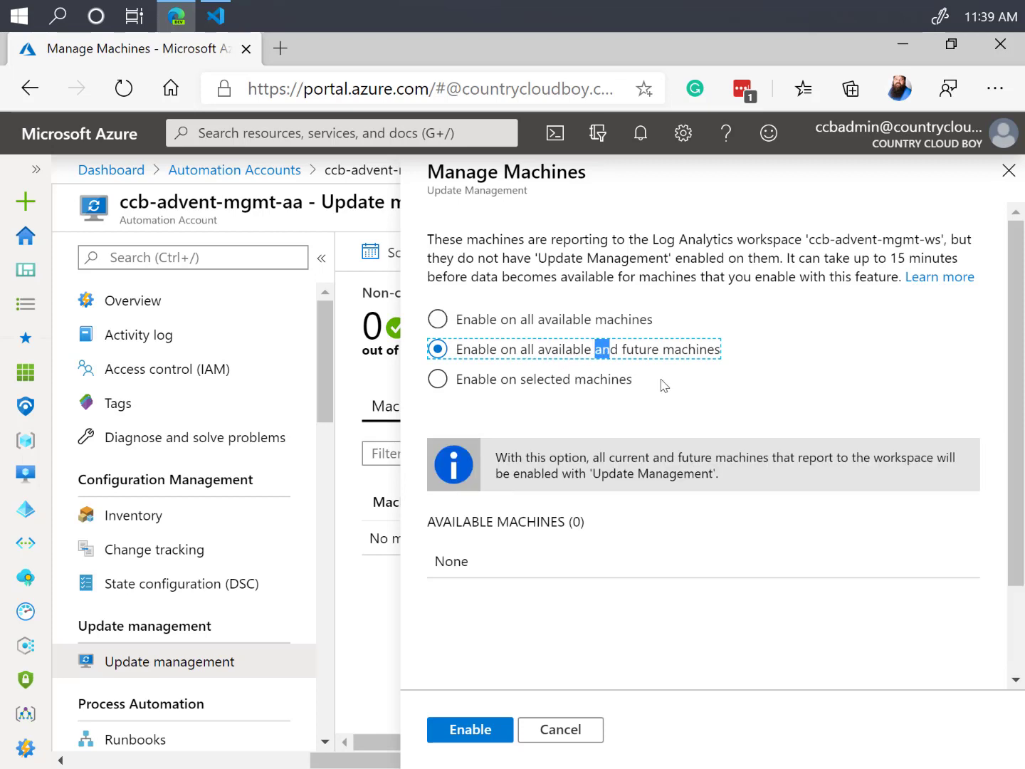
left_click(470, 734)
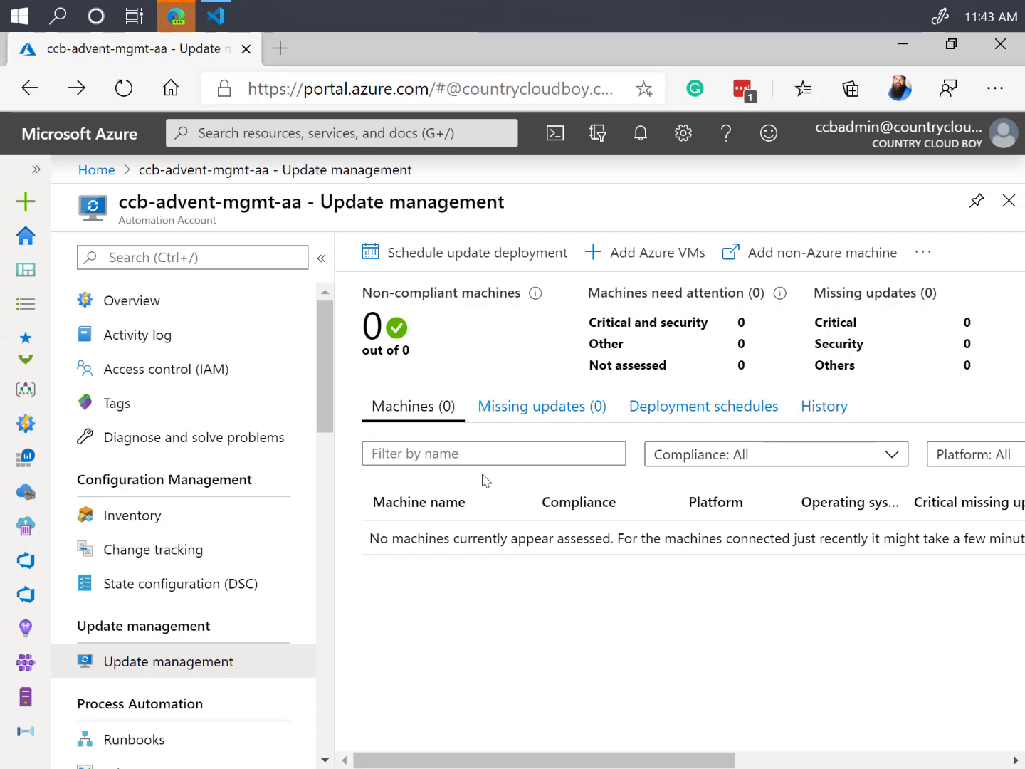
Open the virtual machines data source page of the ccb-advent-mgmt-ws Log Analytics workspace.
left_click(36, 169)
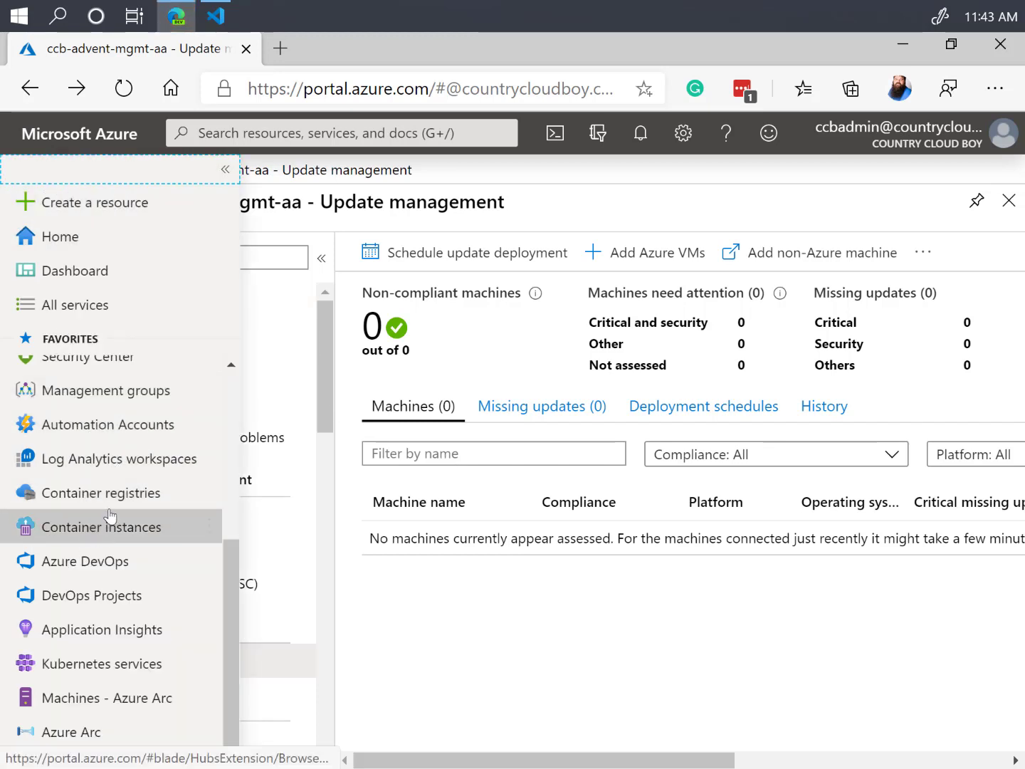
scroll(109, 514, "up", 3)
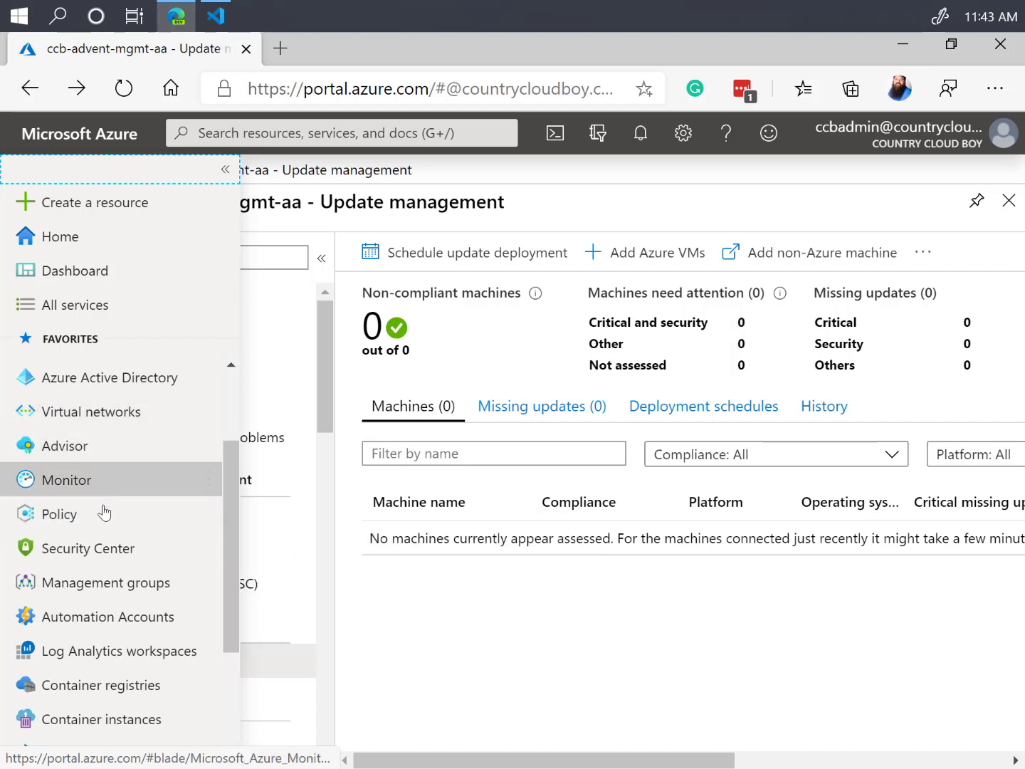
scroll(71, 548, "down", 5)
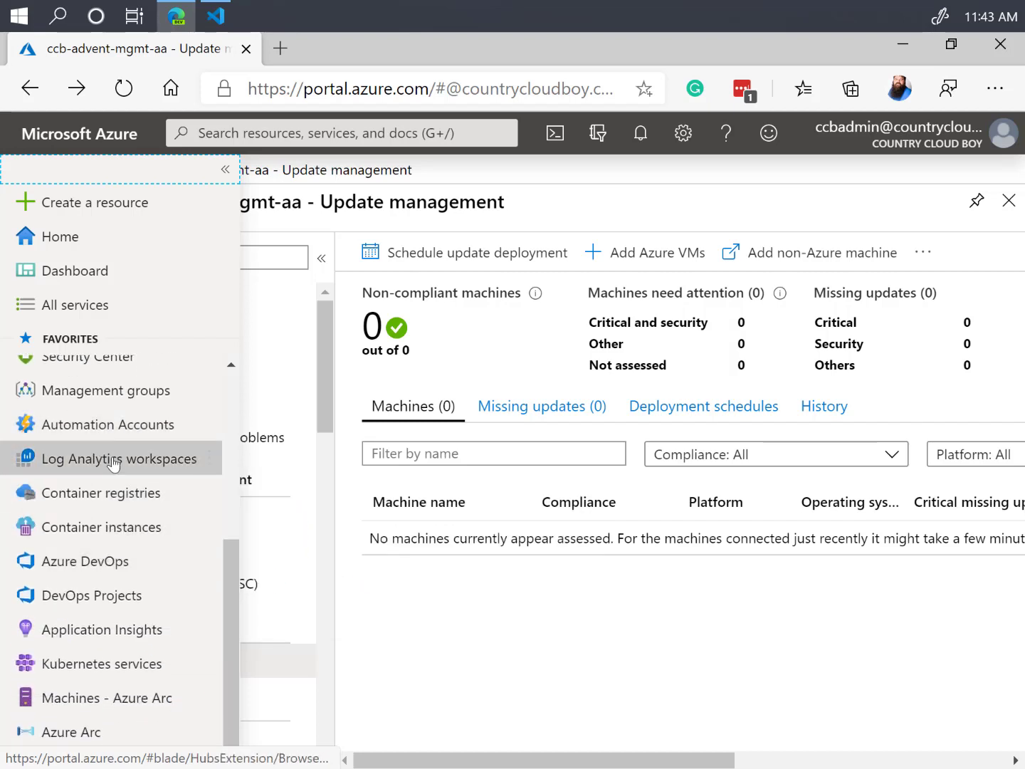
mouse_move(102, 469)
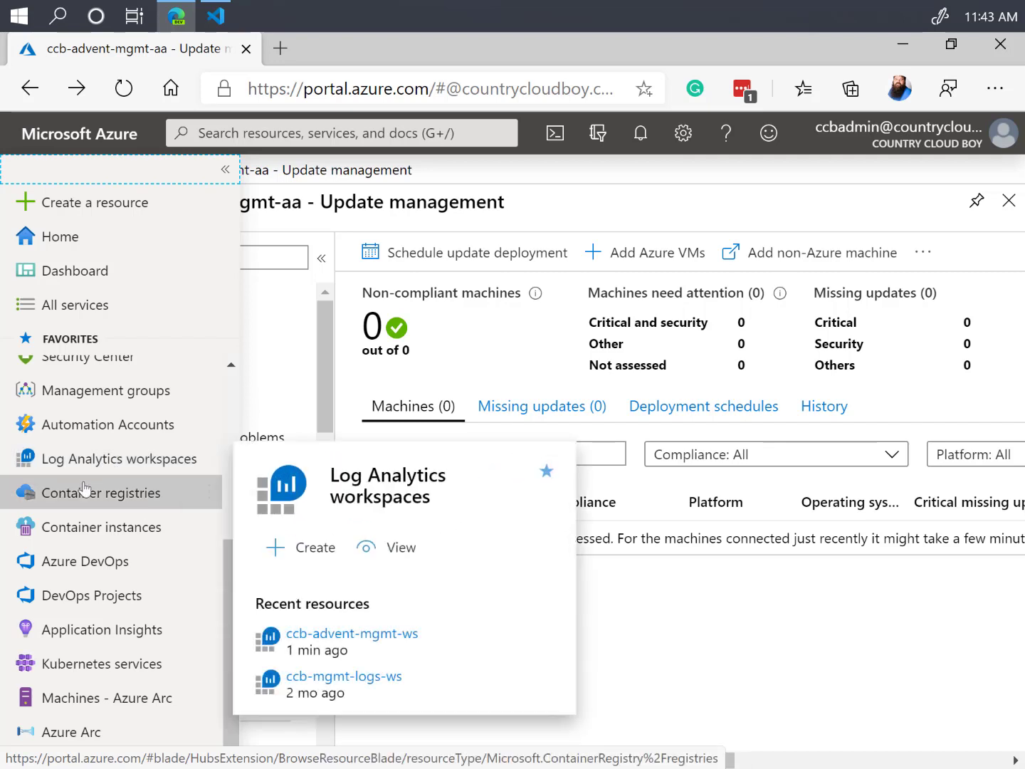
left_click(99, 459)
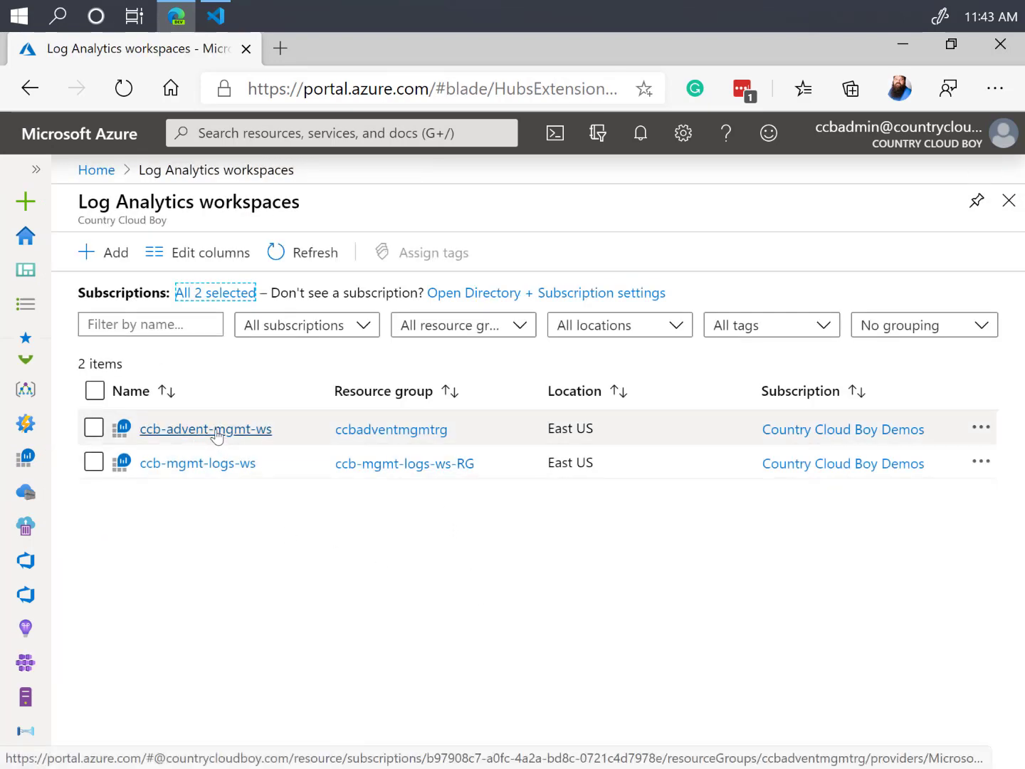
left_click(205, 429)
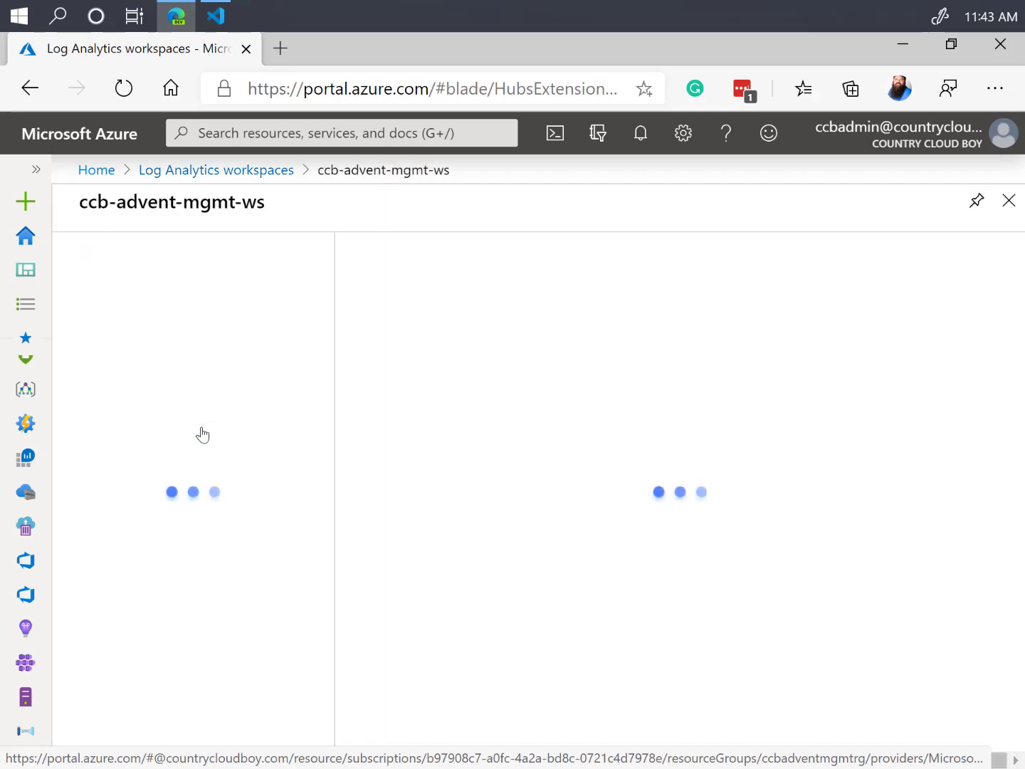
scroll(226, 529, "down", 3)
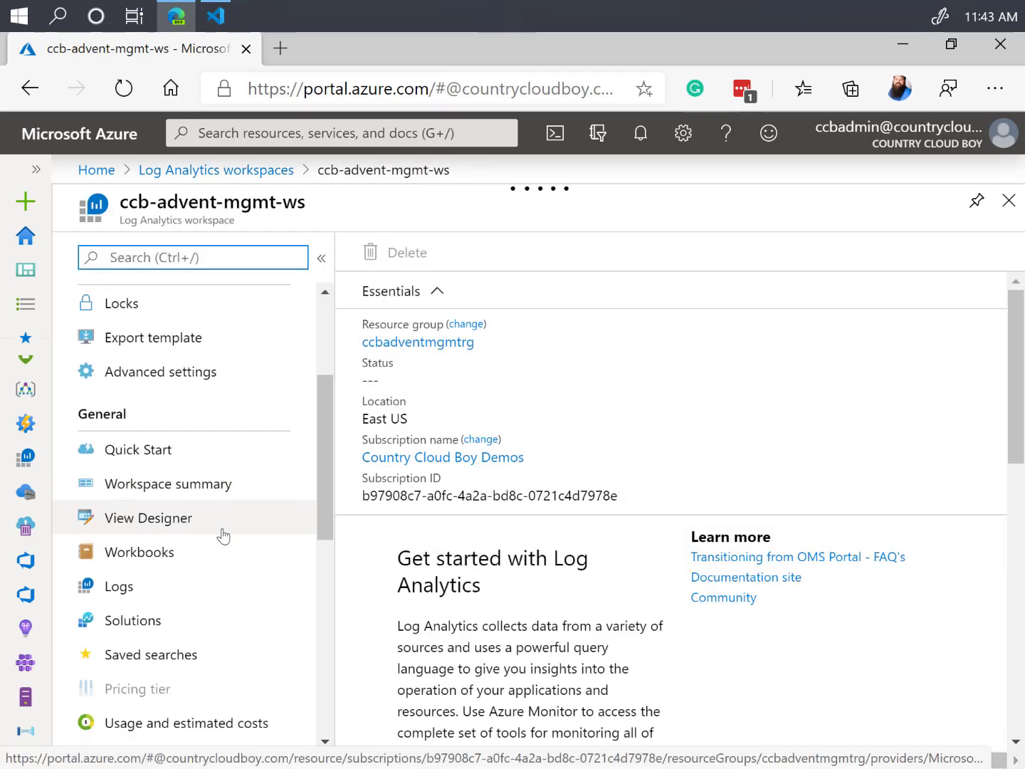
scroll(151, 552, "down", 4)
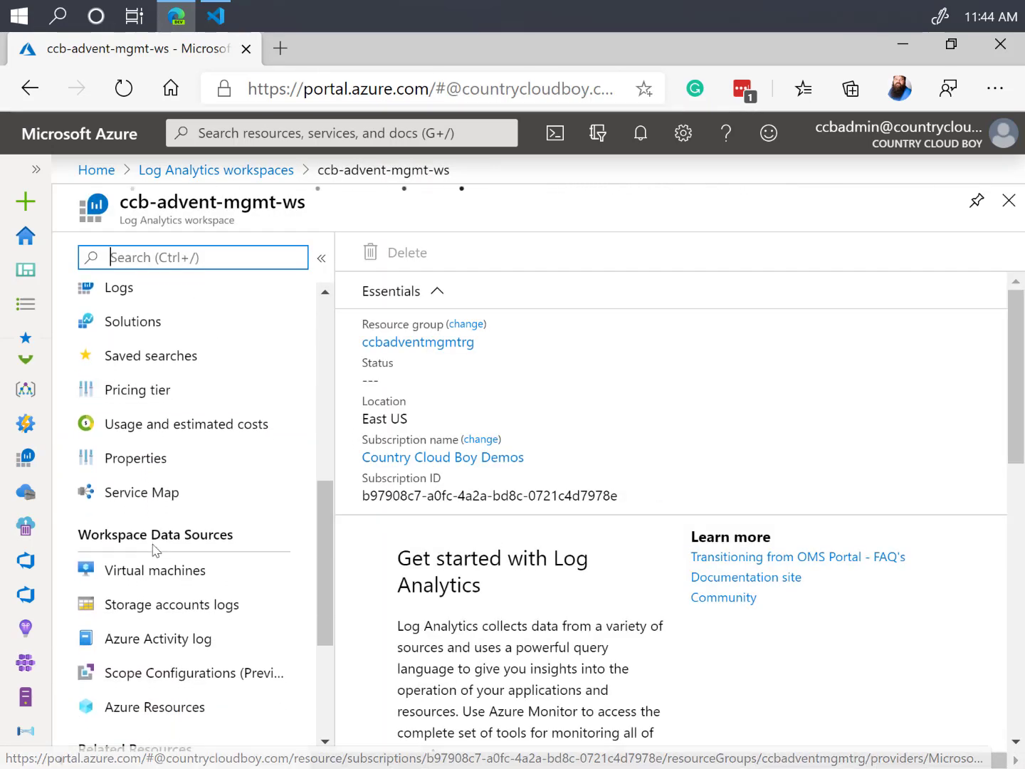
left_click(145, 570)
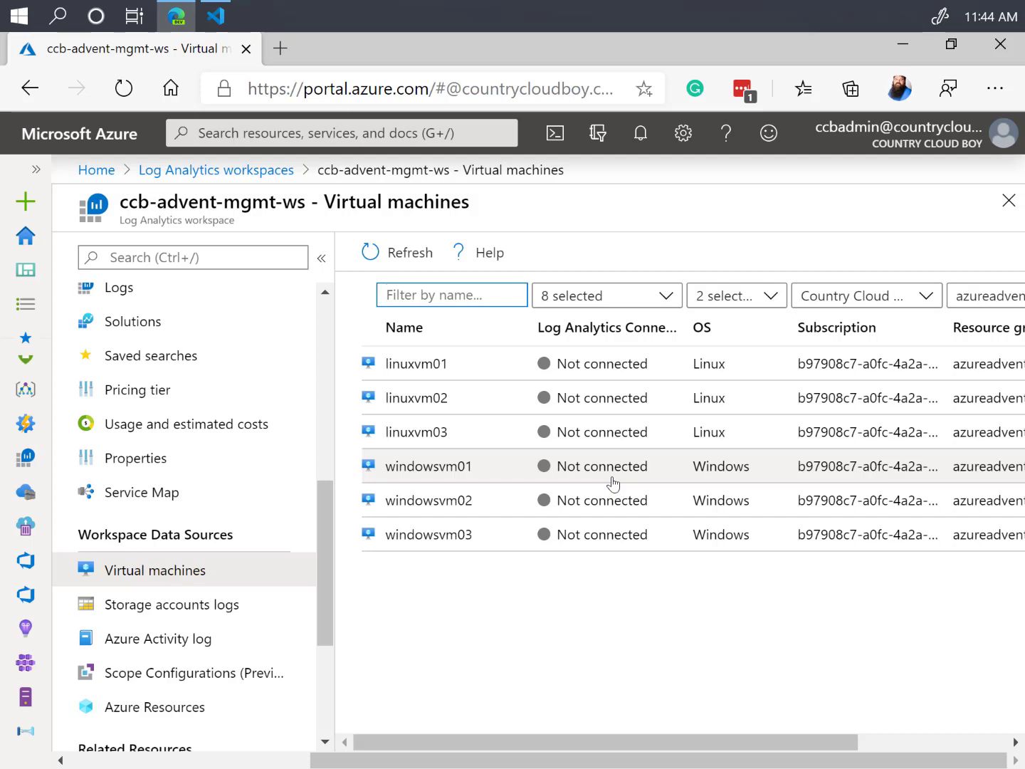
Connect the linuxvm01 virtual machine to the ccb-advent-mgmt-ws workspace and return to the machine list.
left_click(408, 367)
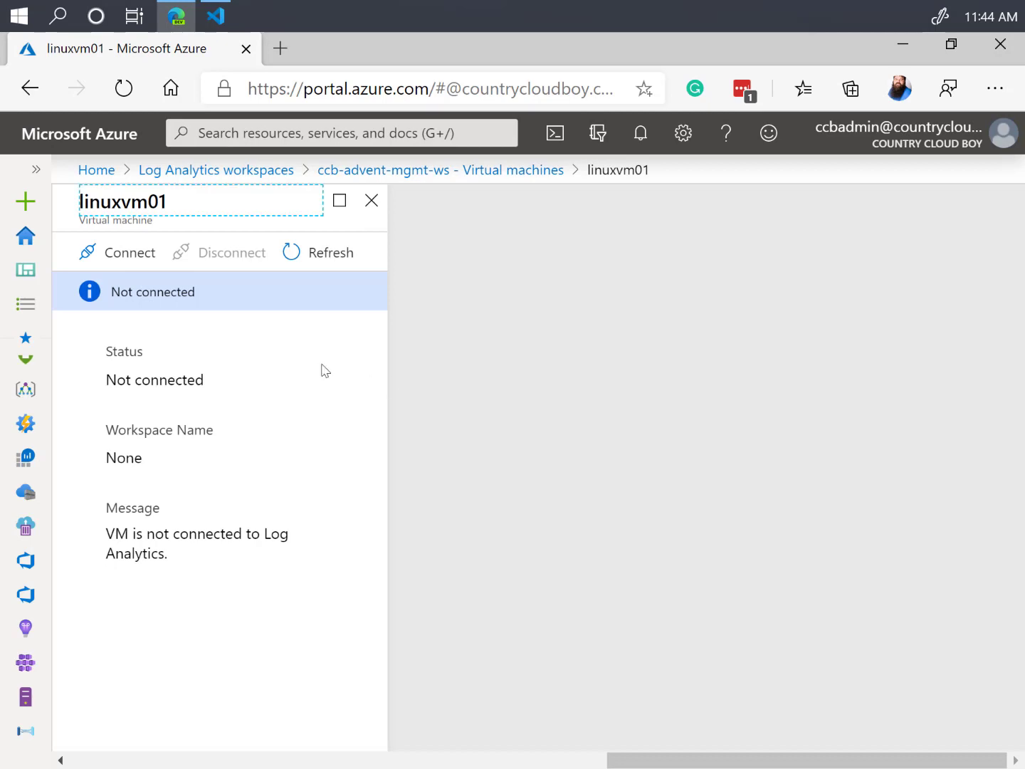
left_click(125, 265)
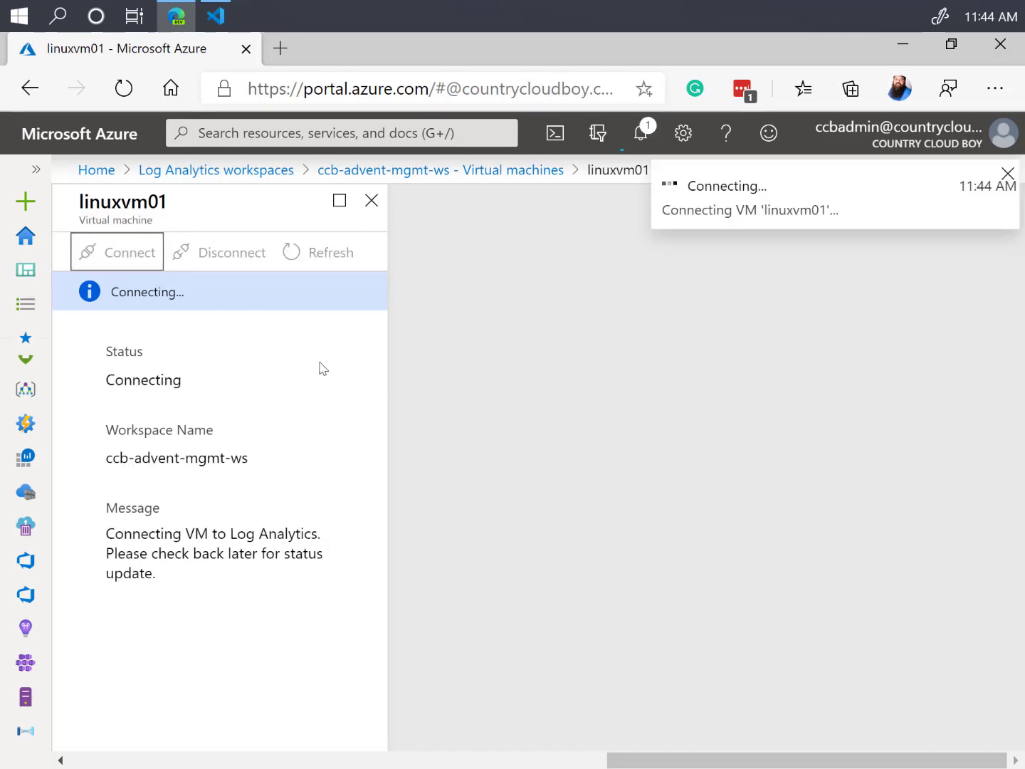
left_click(371, 201)
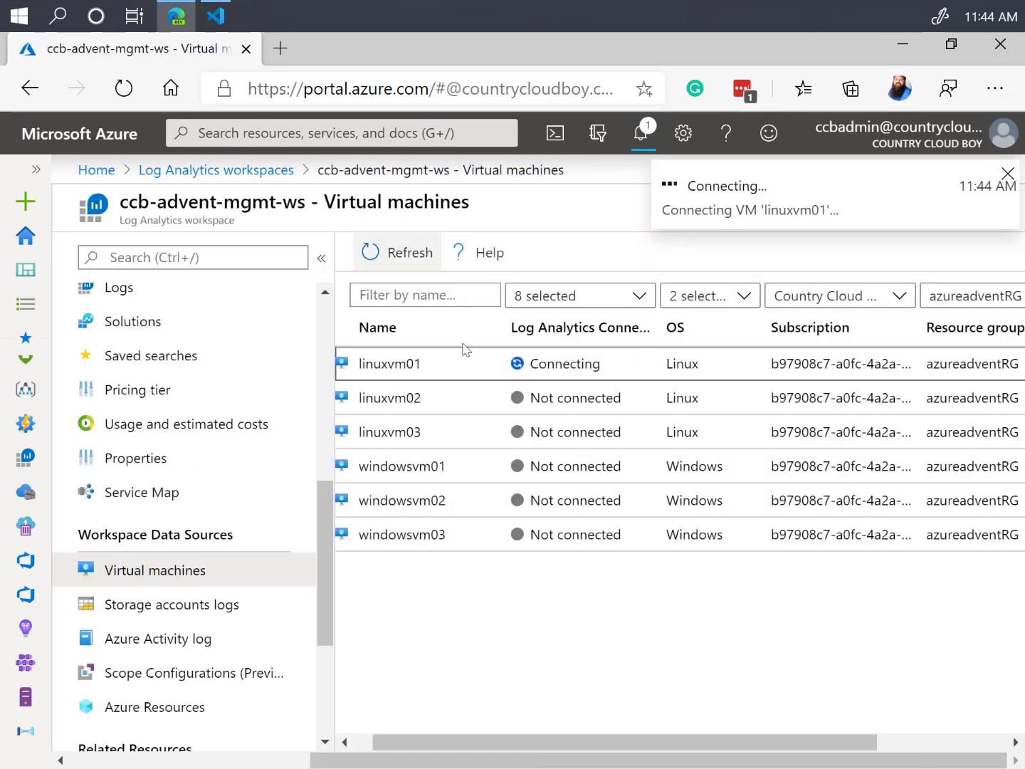
Connect the linuxvm02 virtual machine to the ccb-advent-mgmt-ws workspace.
left_click(409, 397)
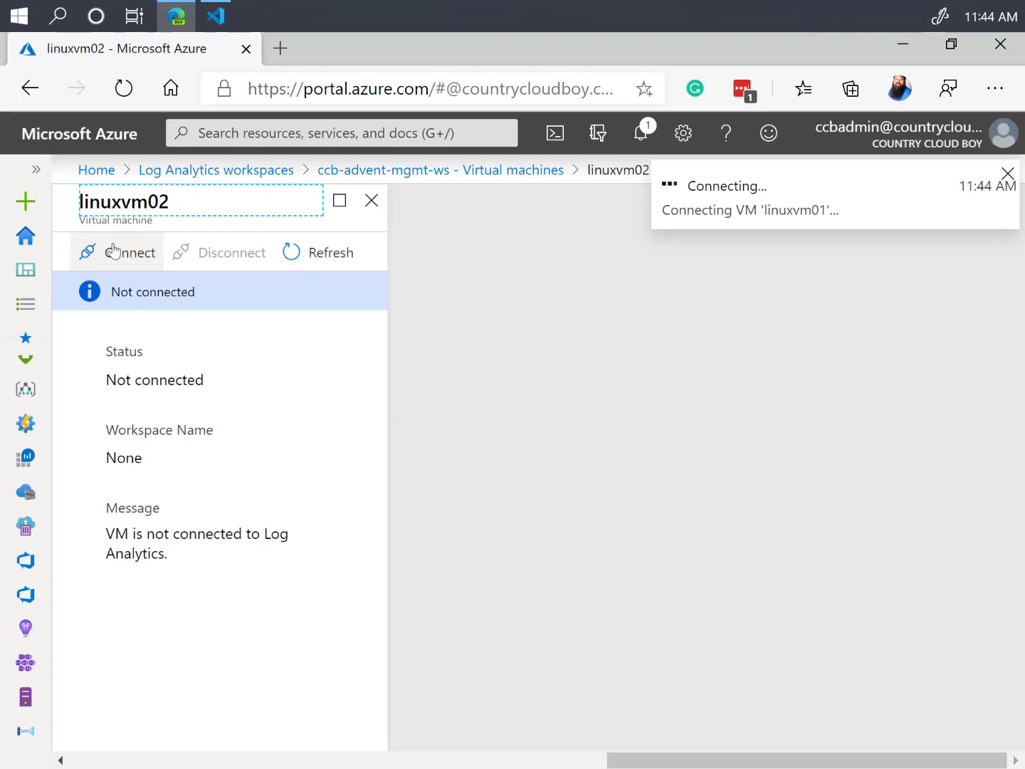
left_click(114, 251)
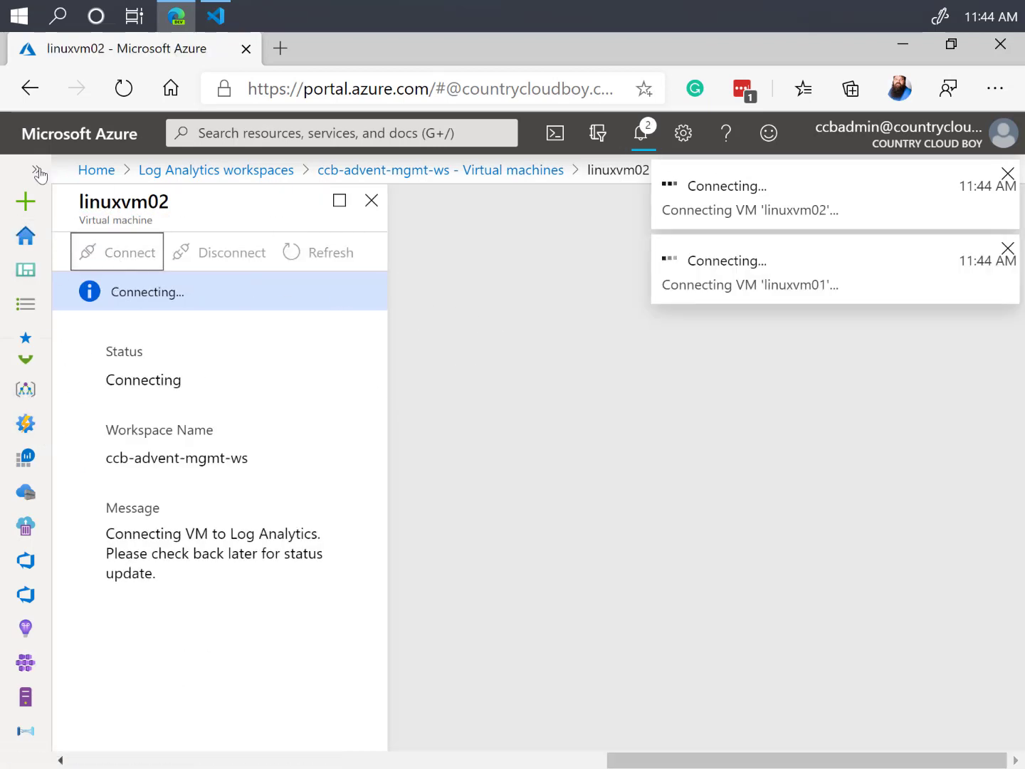
Open the list of all virtual machines and select linuxvm03, windowsvm01, windowsvm02 and windowsvm03.
left_click(38, 171)
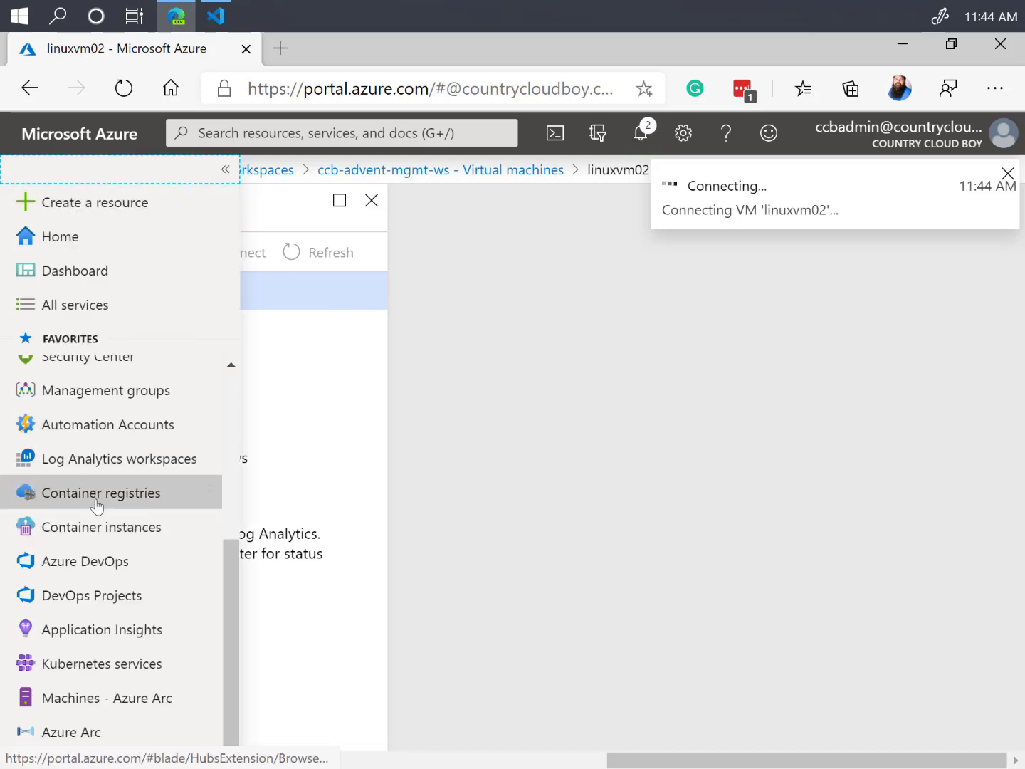
mouse_move(95, 505)
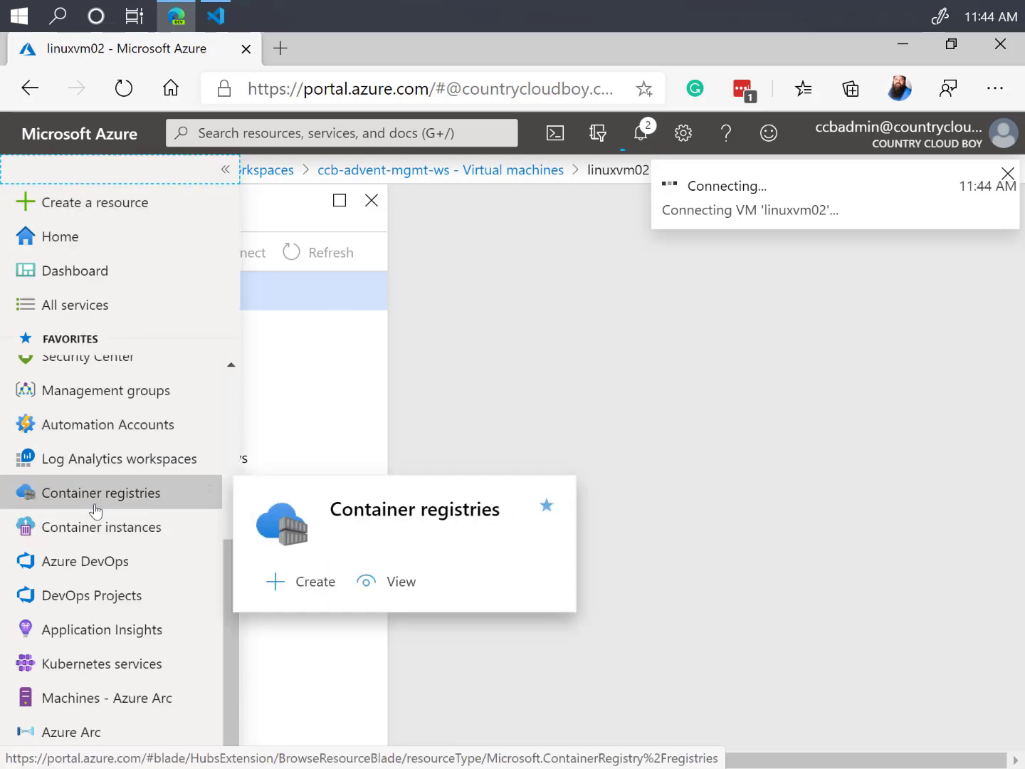
scroll(95, 510, "up", 5)
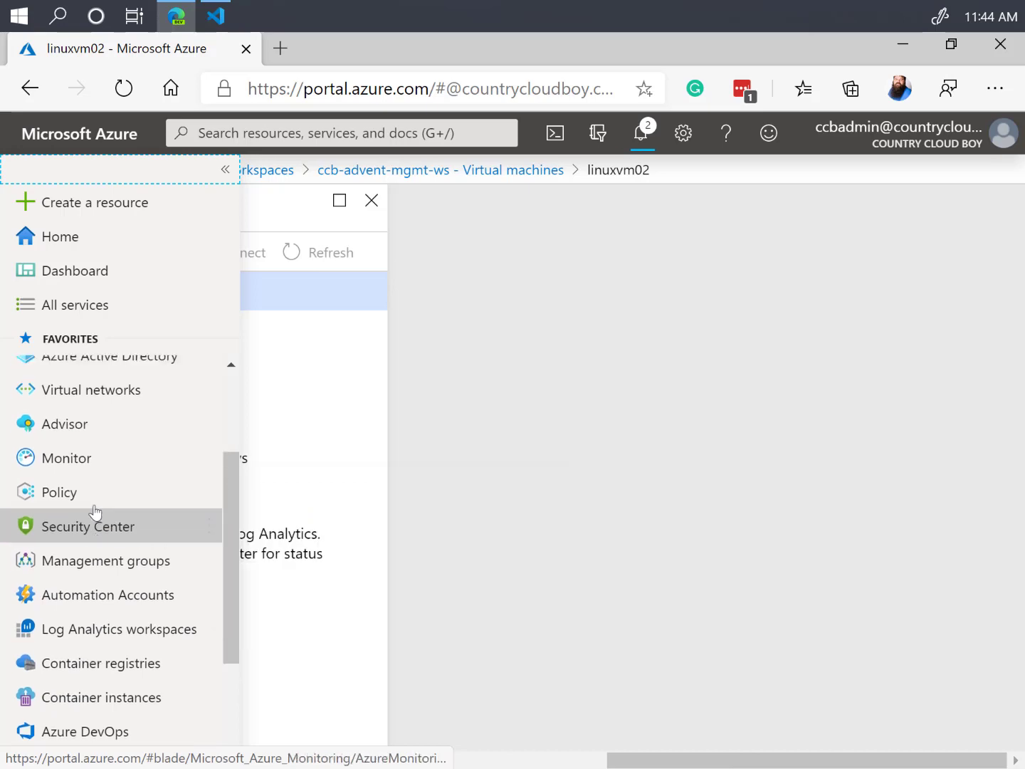
scroll(95, 511, "up", 2)
left_click(96, 372)
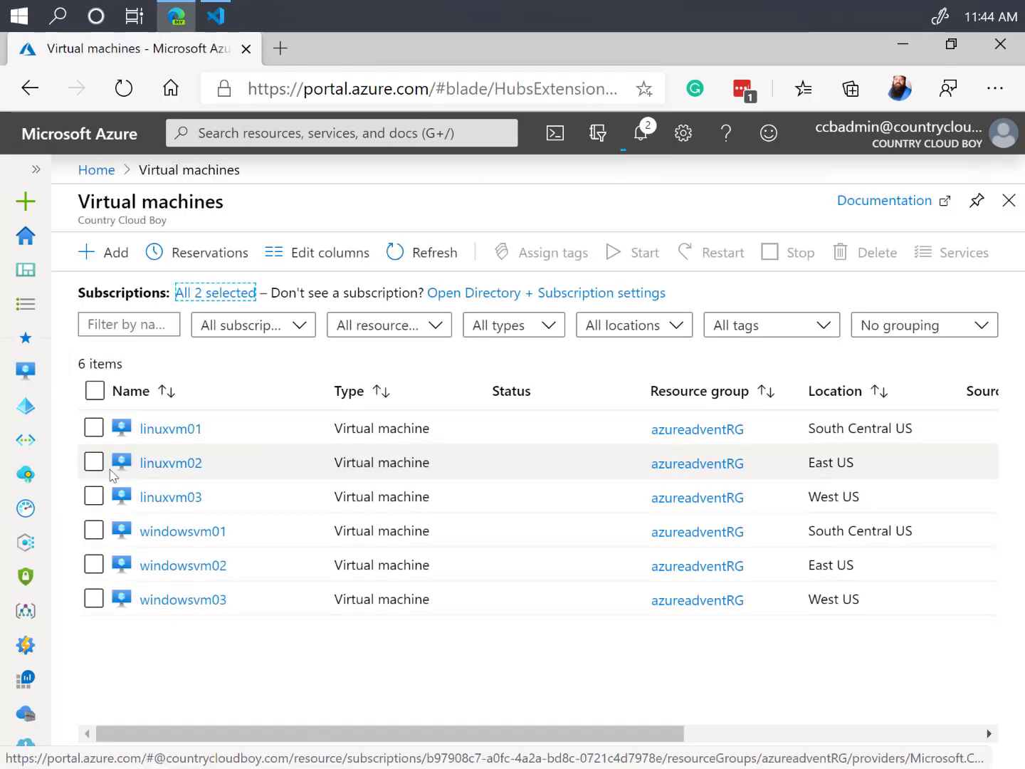
left_click(93, 496)
left_click(93, 530)
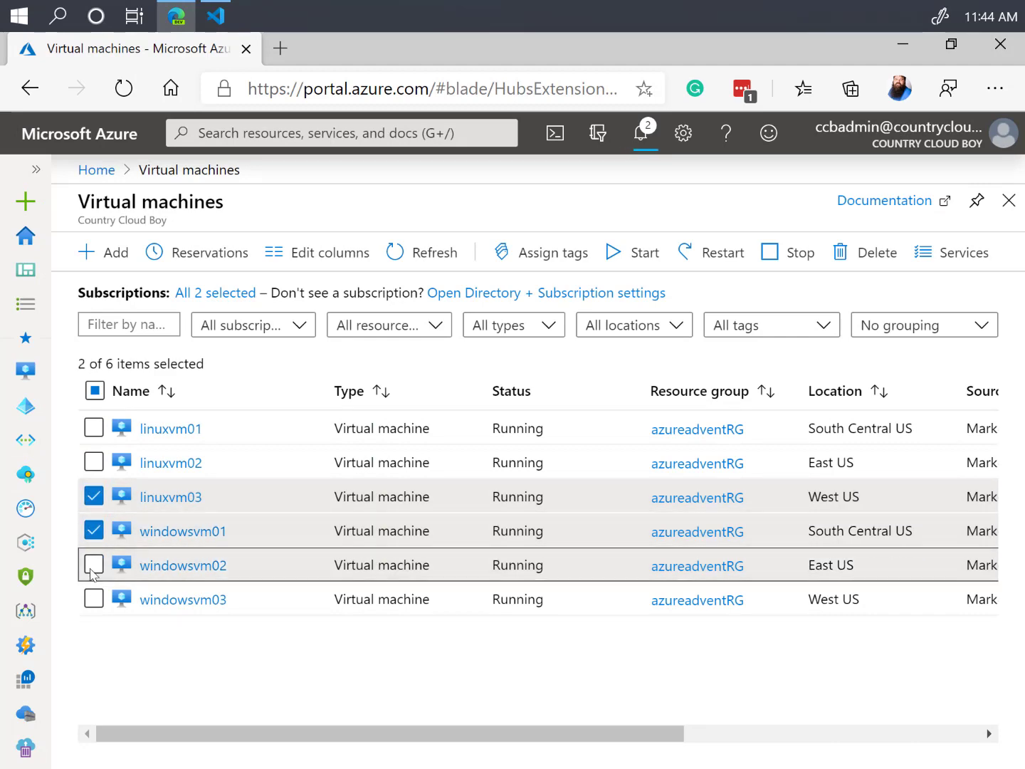
left_click(93, 565)
left_click(93, 599)
Open the Update Management enablement page for the four selected virtual machines.
left_click(947, 262)
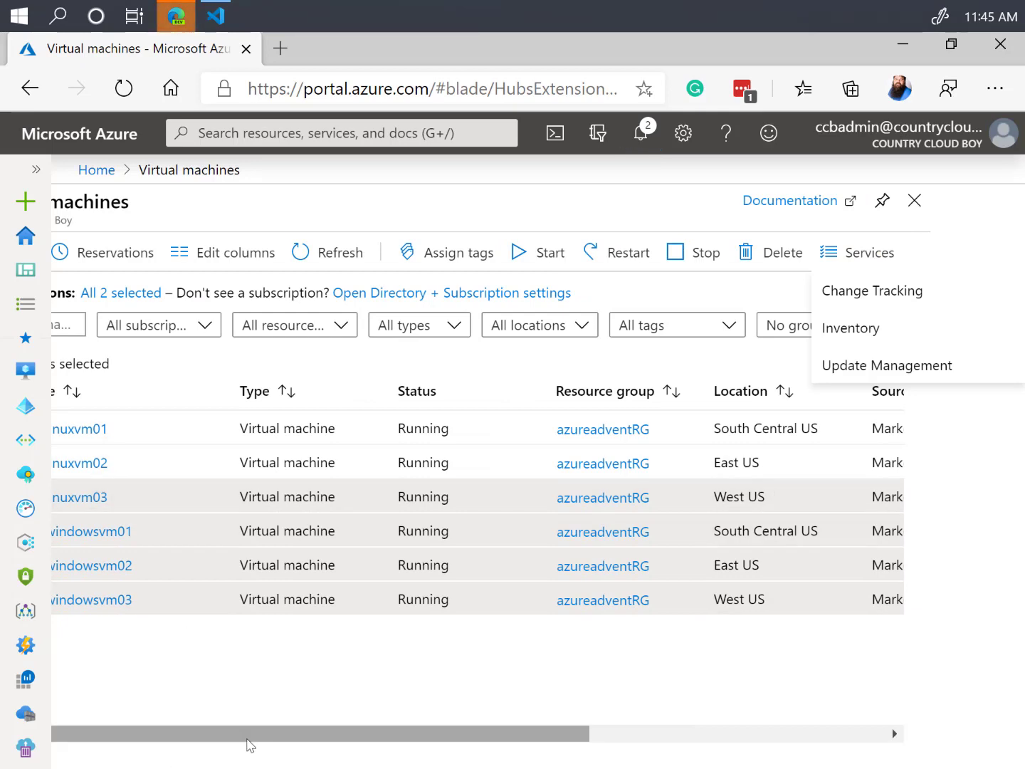
left_click(295, 741)
left_click_drag(296, 740, 336, 739)
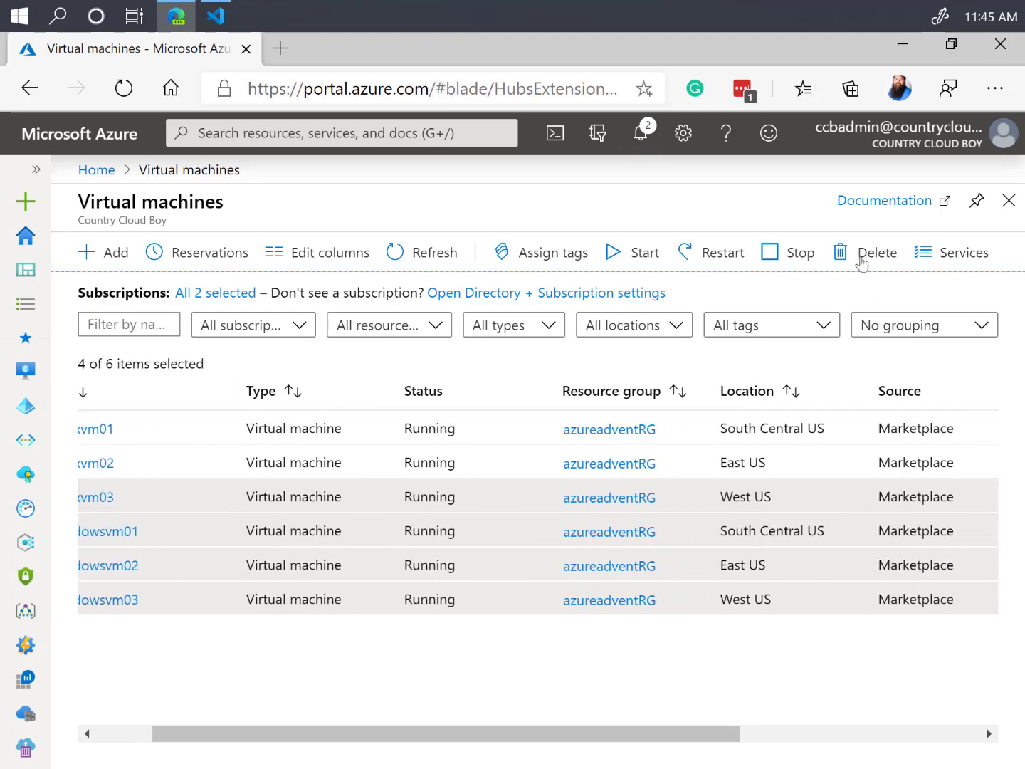
left_click(920, 253)
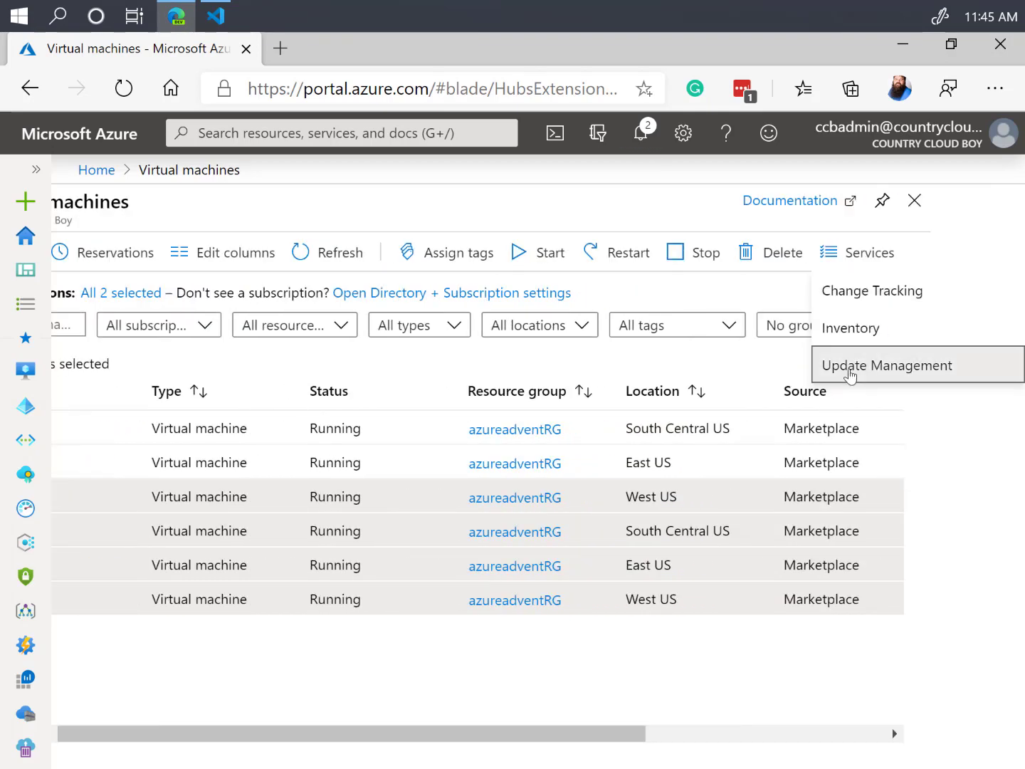
left_click(785, 367)
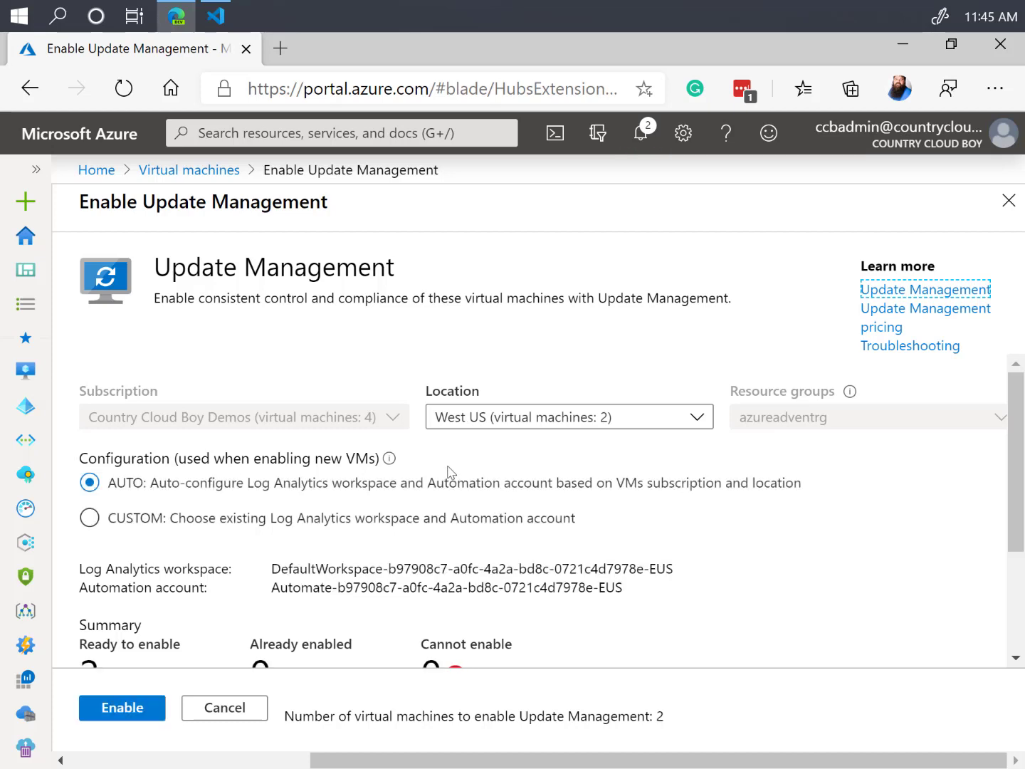
Examine the CUSTOM workspace and Automation account configuration option, and return the configuration to AUTO.
scroll(456, 474, "down", 1)
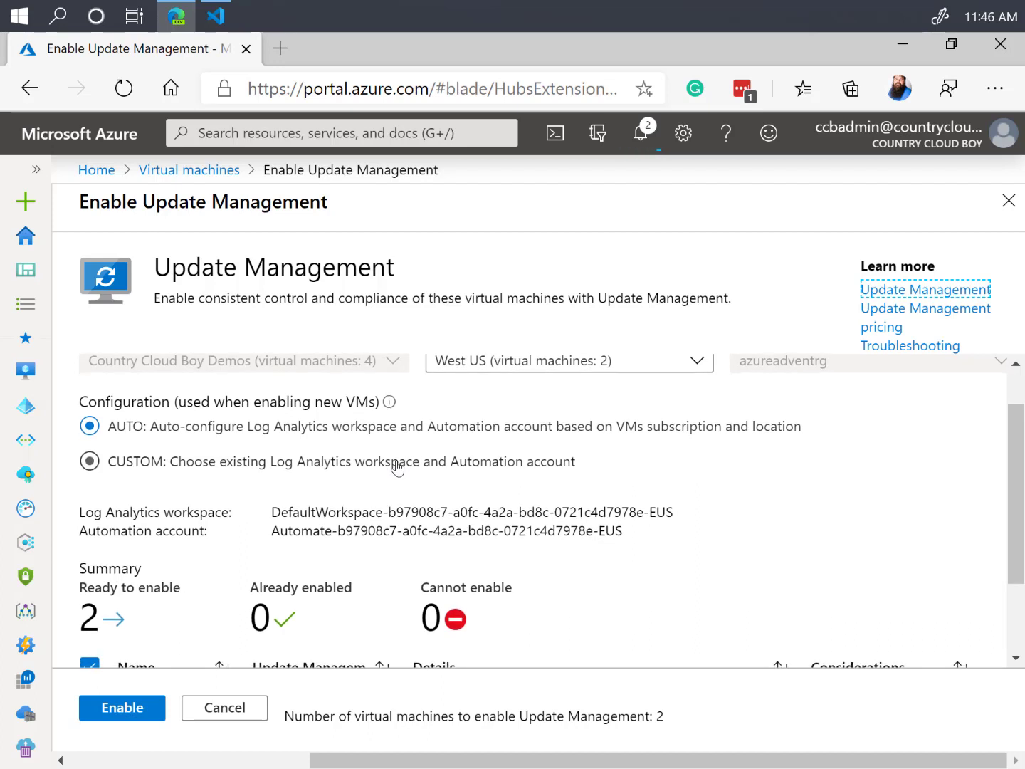
scroll(393, 481, "down", 1)
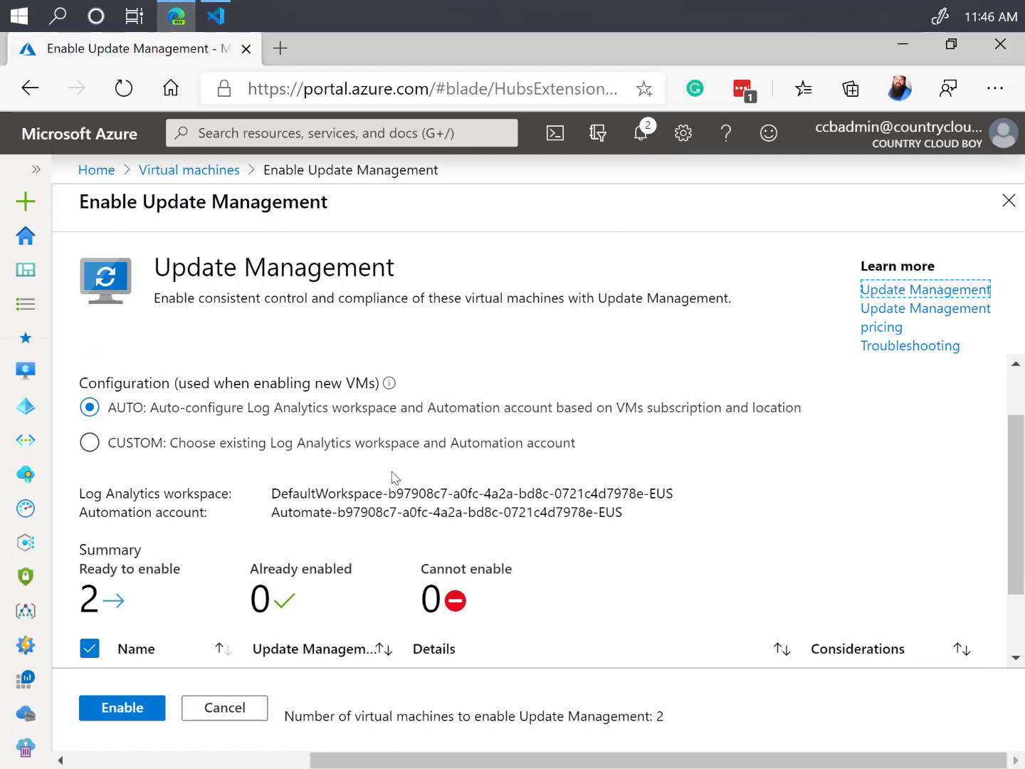
left_click(171, 448)
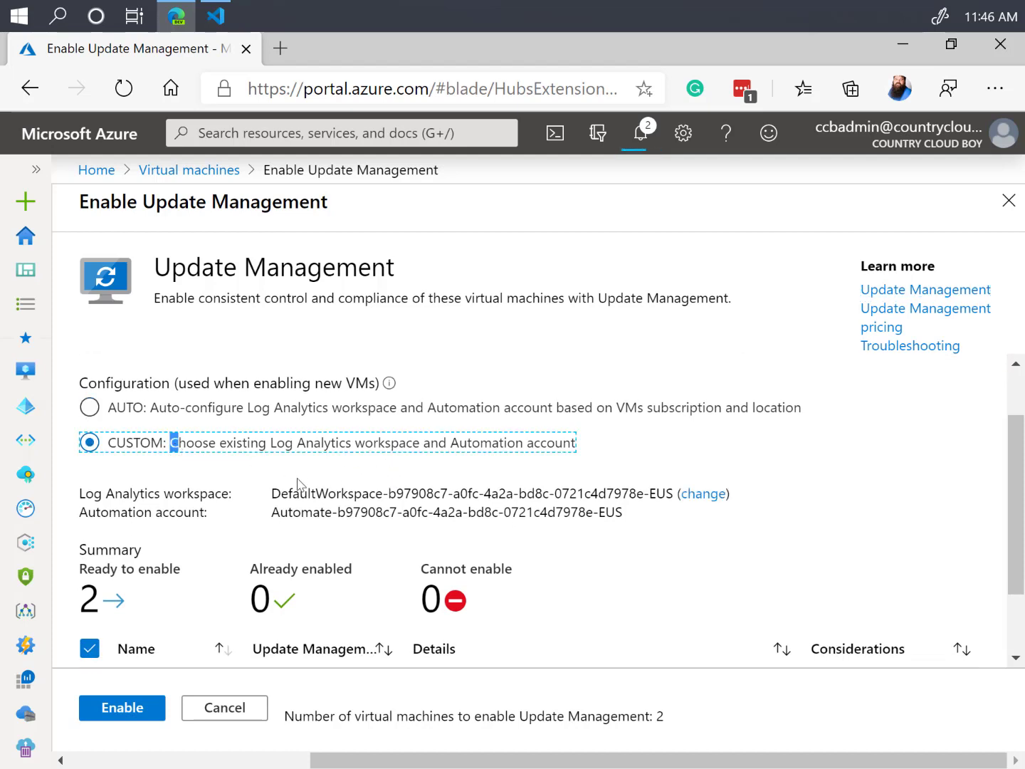
scroll(313, 486, "down", 1)
scroll(437, 534, "up", 1)
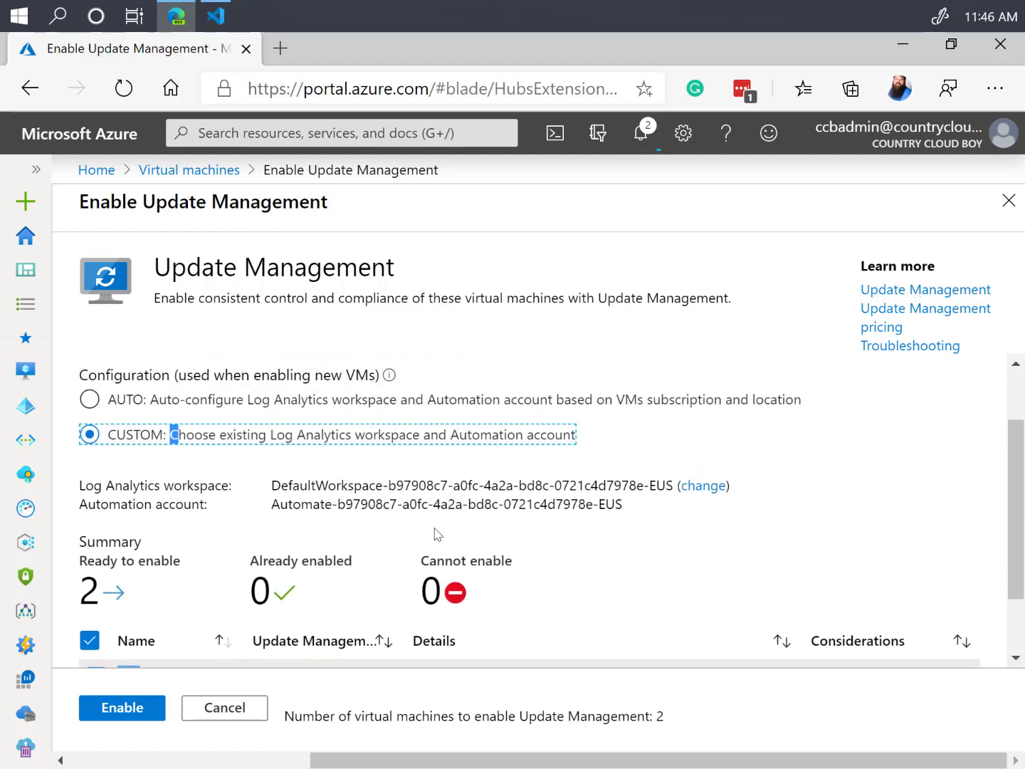
left_click(222, 402)
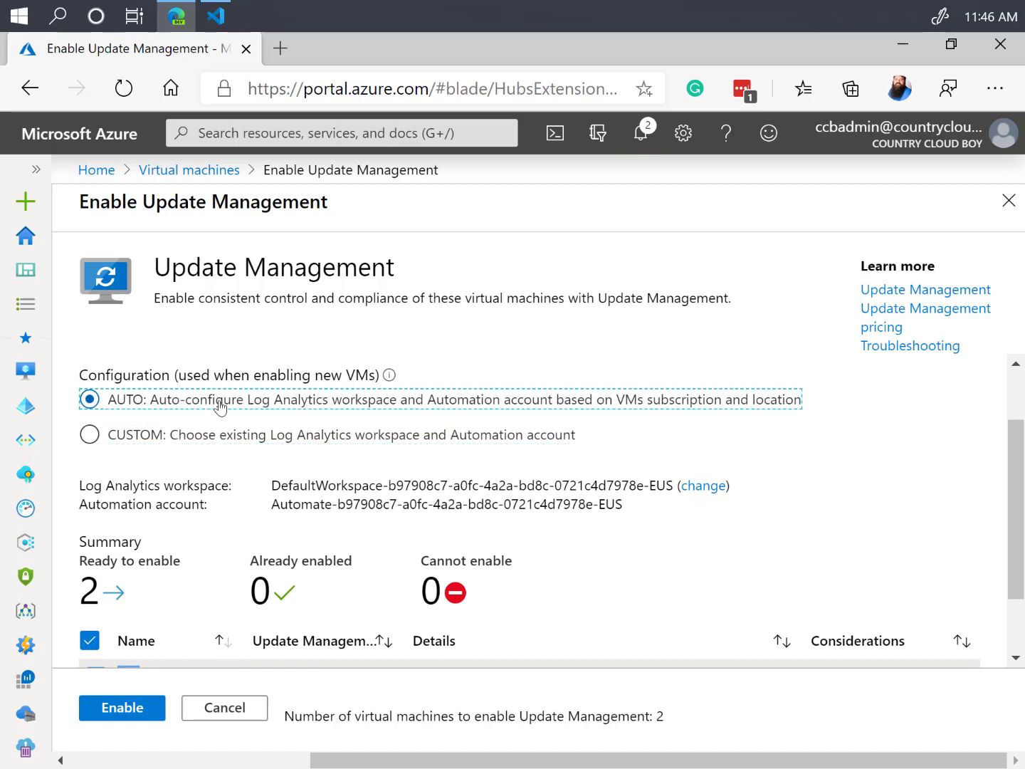
Try to enable Update Management for linuxvm03 and windowsvm03 in West US with the AUTO configuration.
scroll(438, 458, "down", 1)
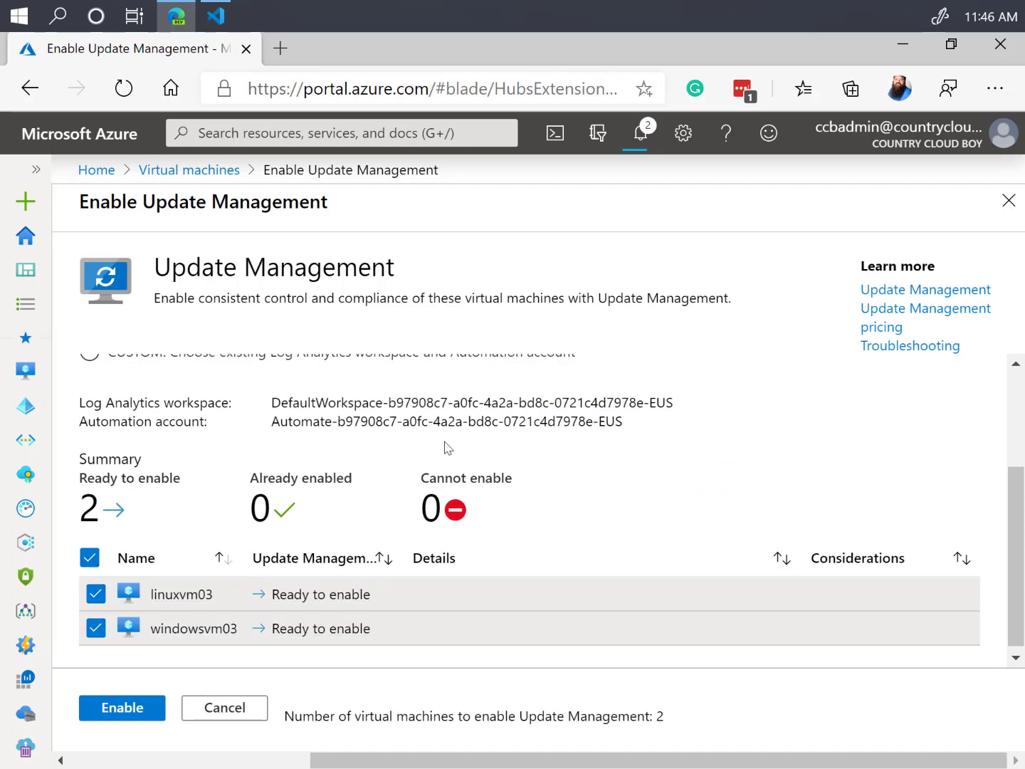
left_click(127, 707)
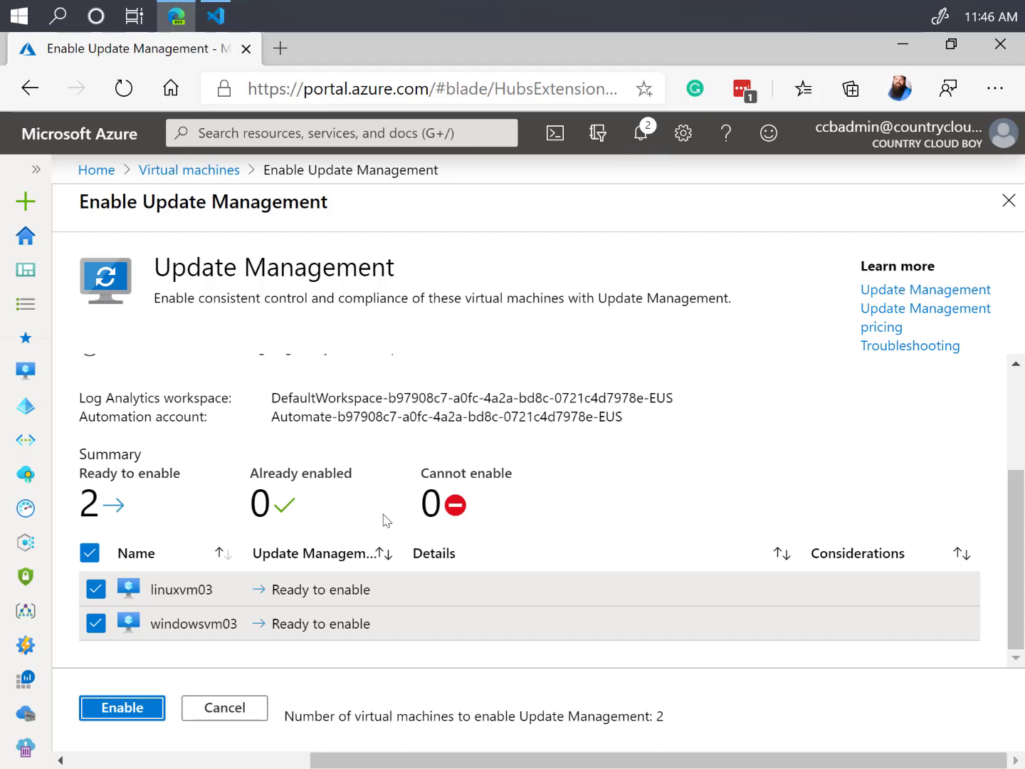
left_click(125, 709)
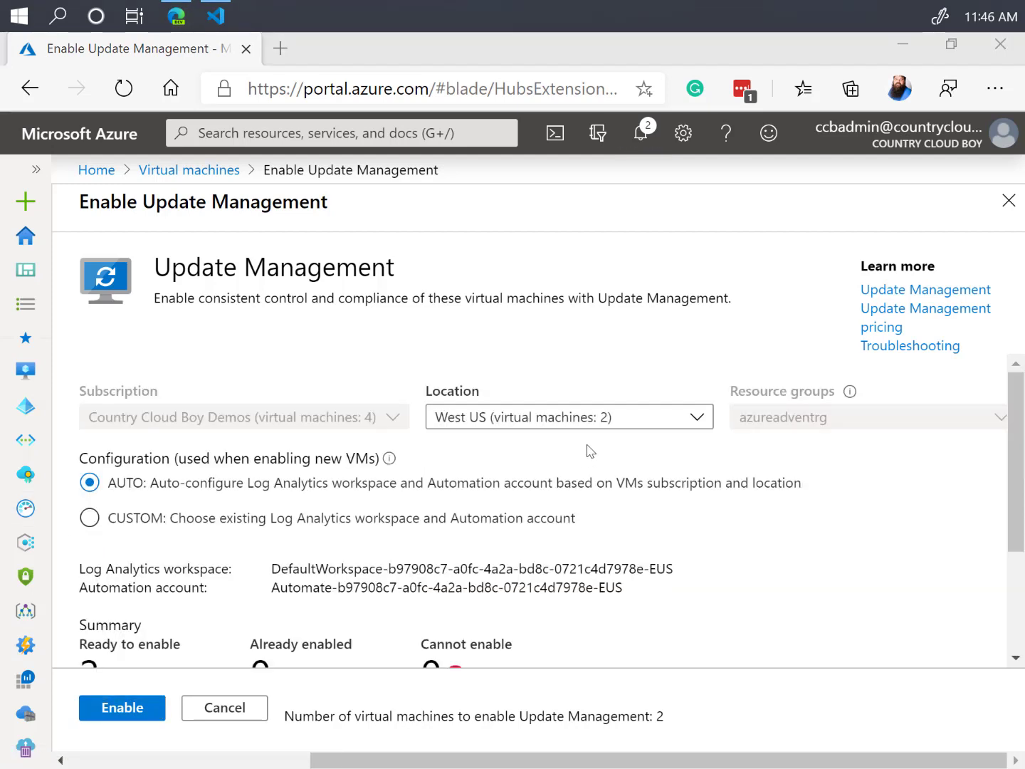
Look through the available locations, set the location to East US, and enable Update Management for its virtual machine.
left_click(634, 420)
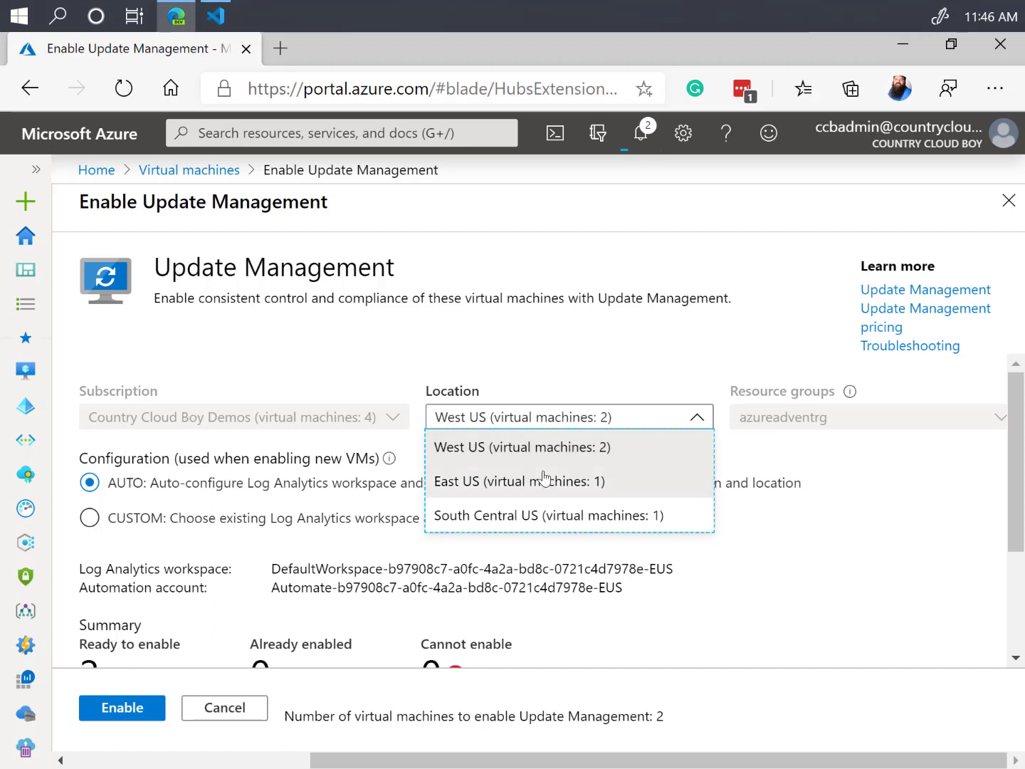
left_click(544, 478)
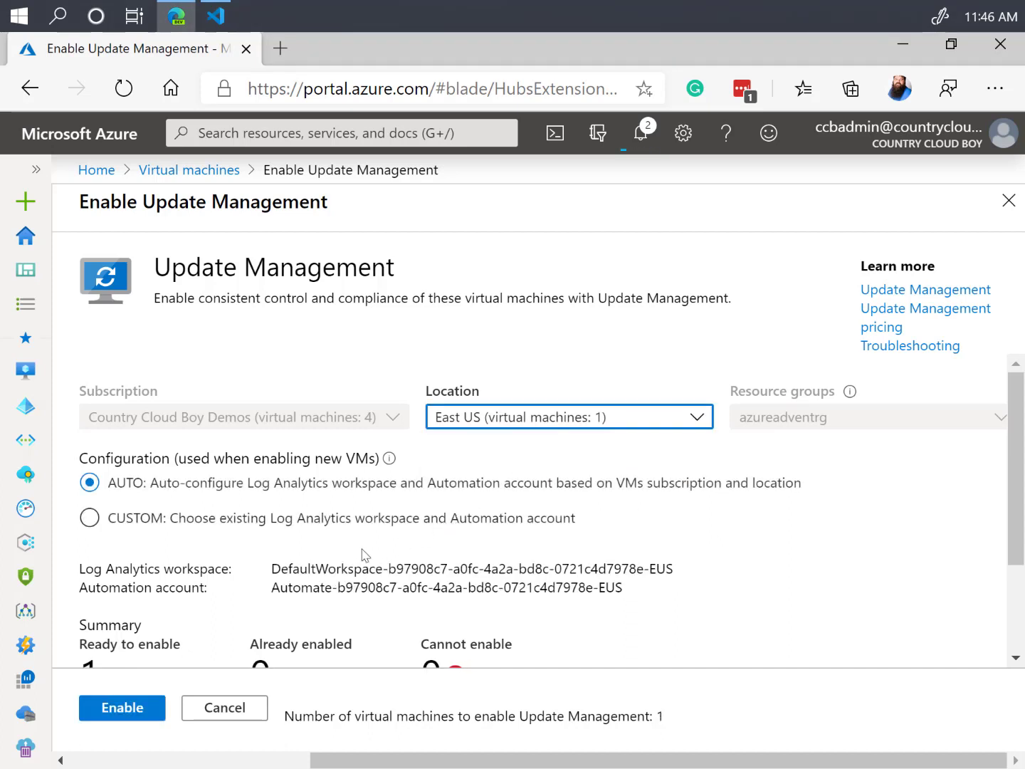
left_click(588, 420)
left_click(484, 514)
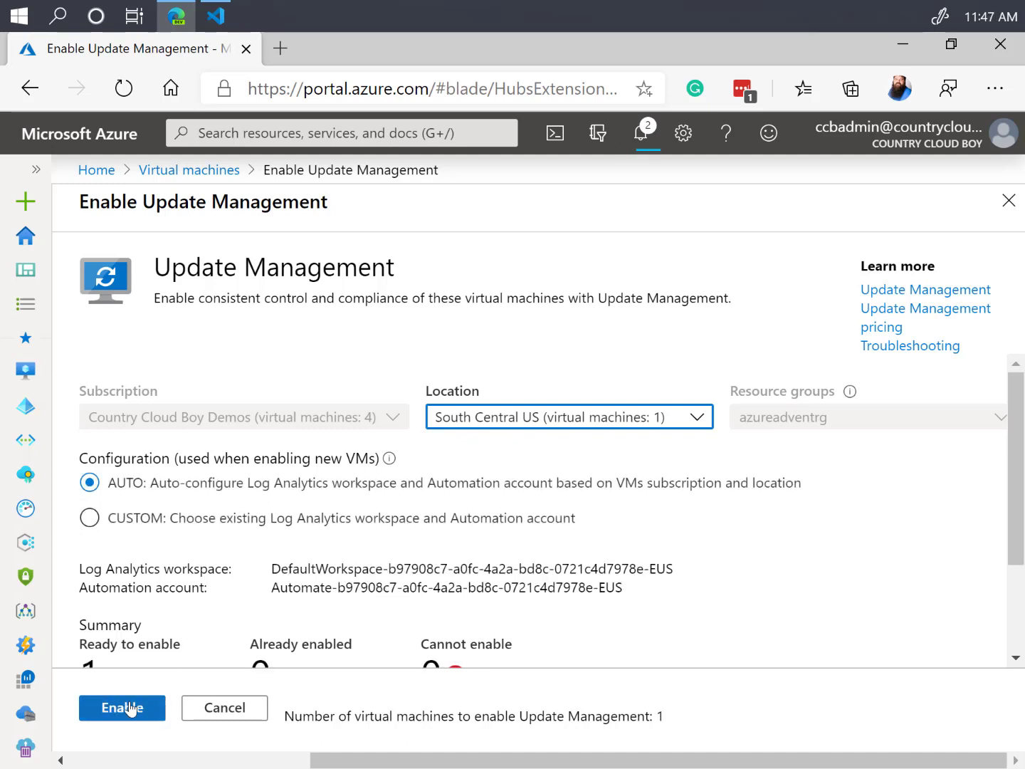
left_click(531, 421)
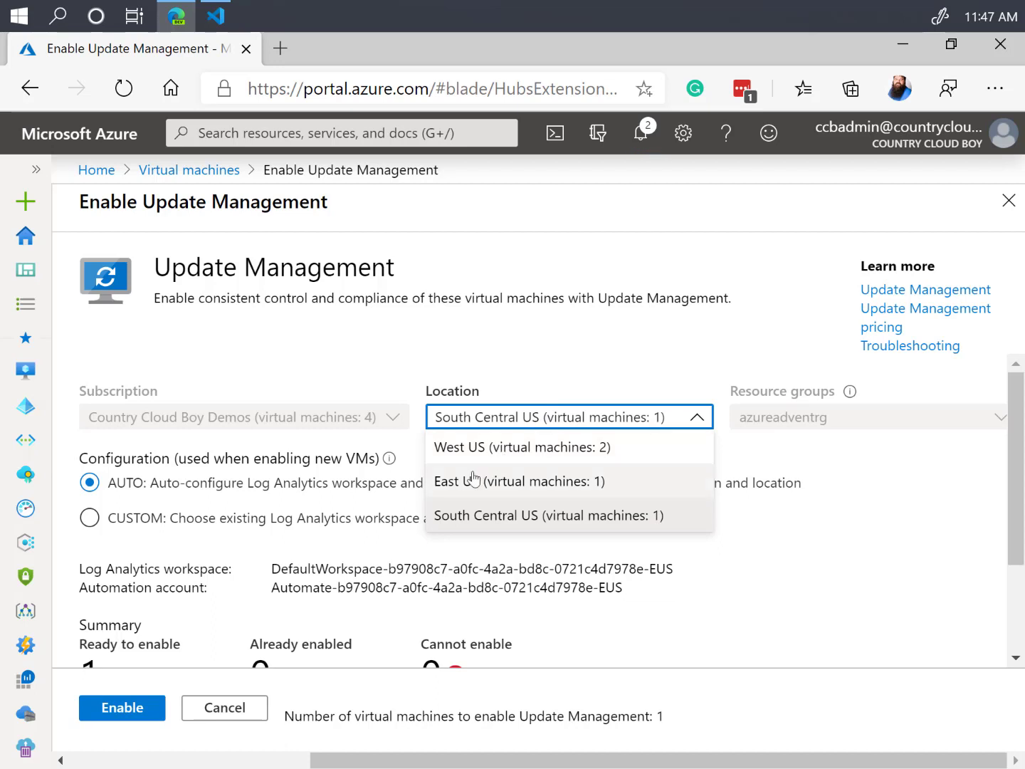
left_click(469, 482)
left_click(139, 713)
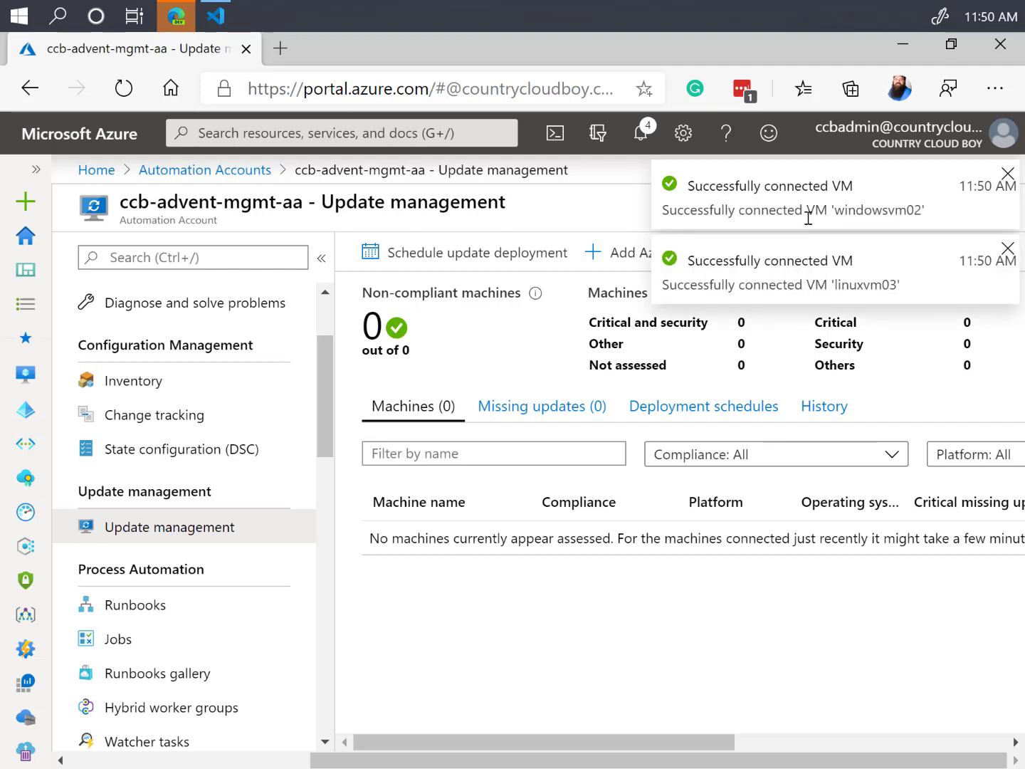
Dismiss the VM connection notifications and show the deployment schedules of the ccb-advent-mgmt-aa Automation account.
left_click(1007, 173)
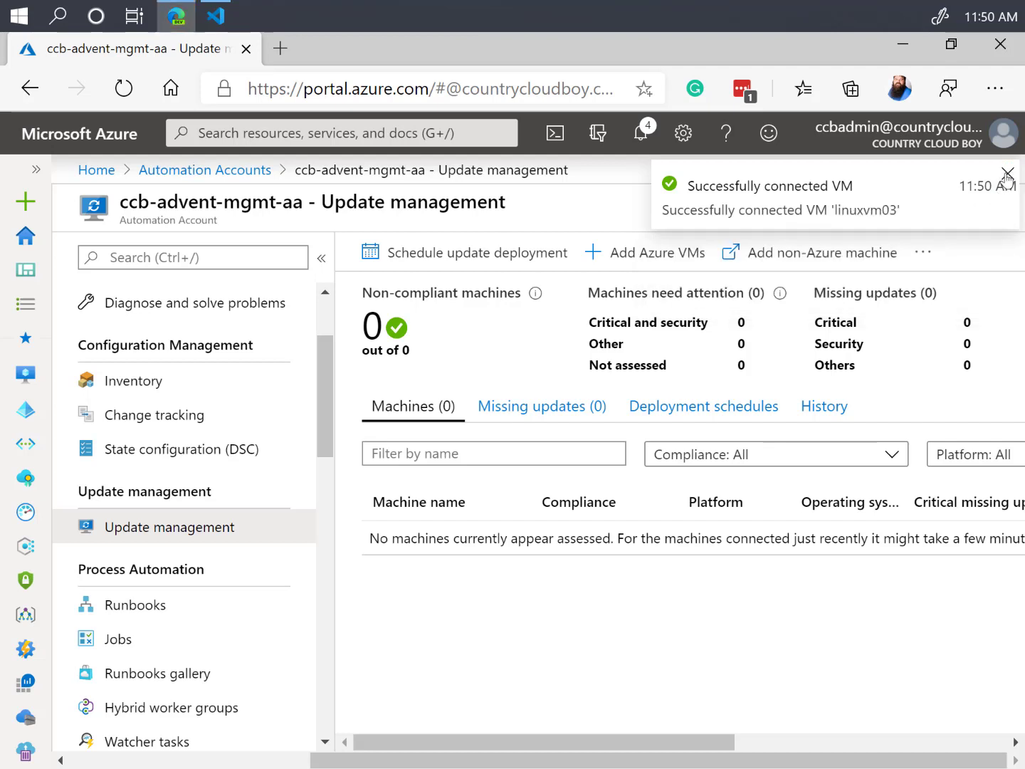
left_click(1006, 175)
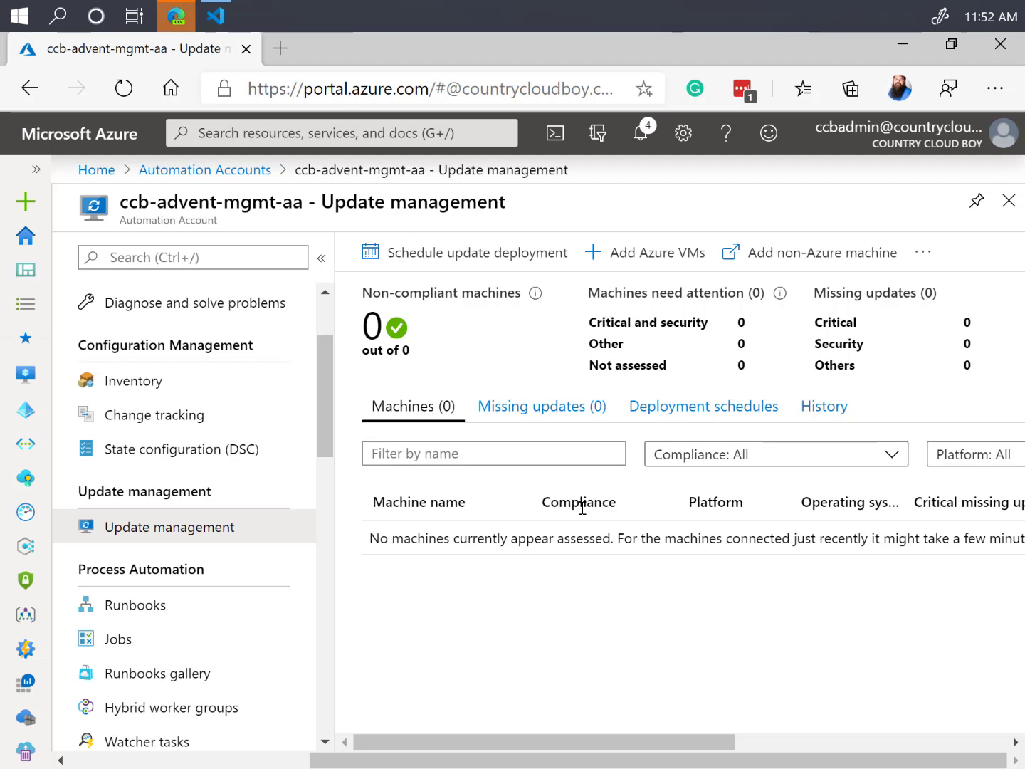
left_click(669, 408)
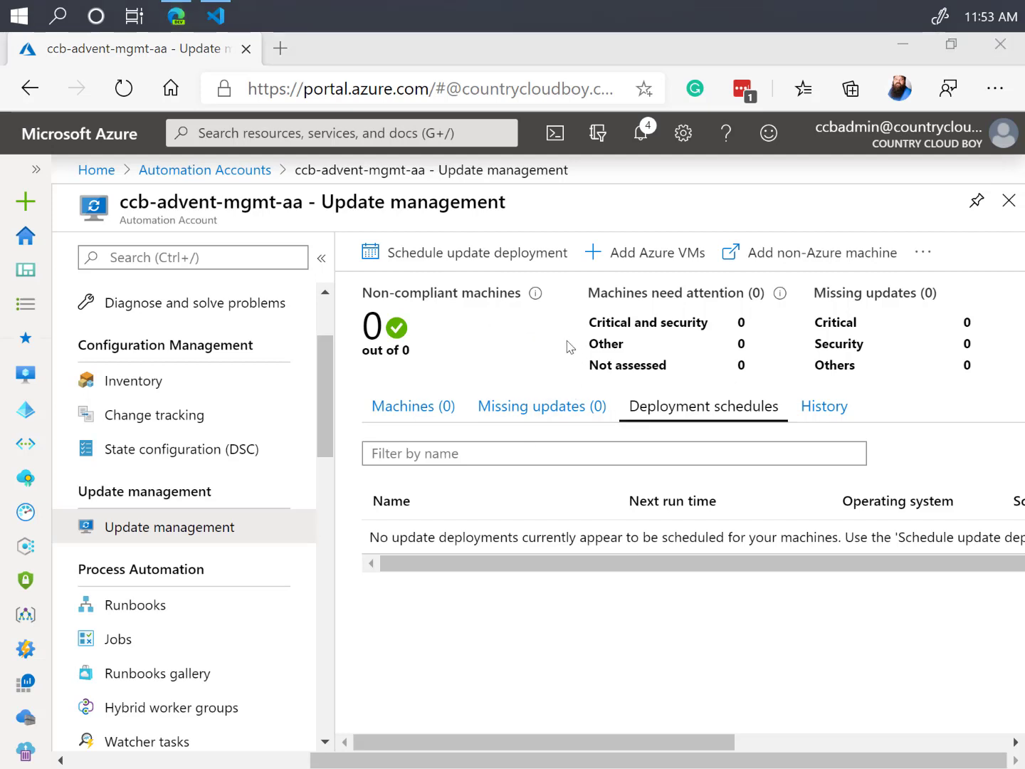
Start a new Windows update deployment named "Windows Updates - Saturday Night - Reboot".
left_click(449, 263)
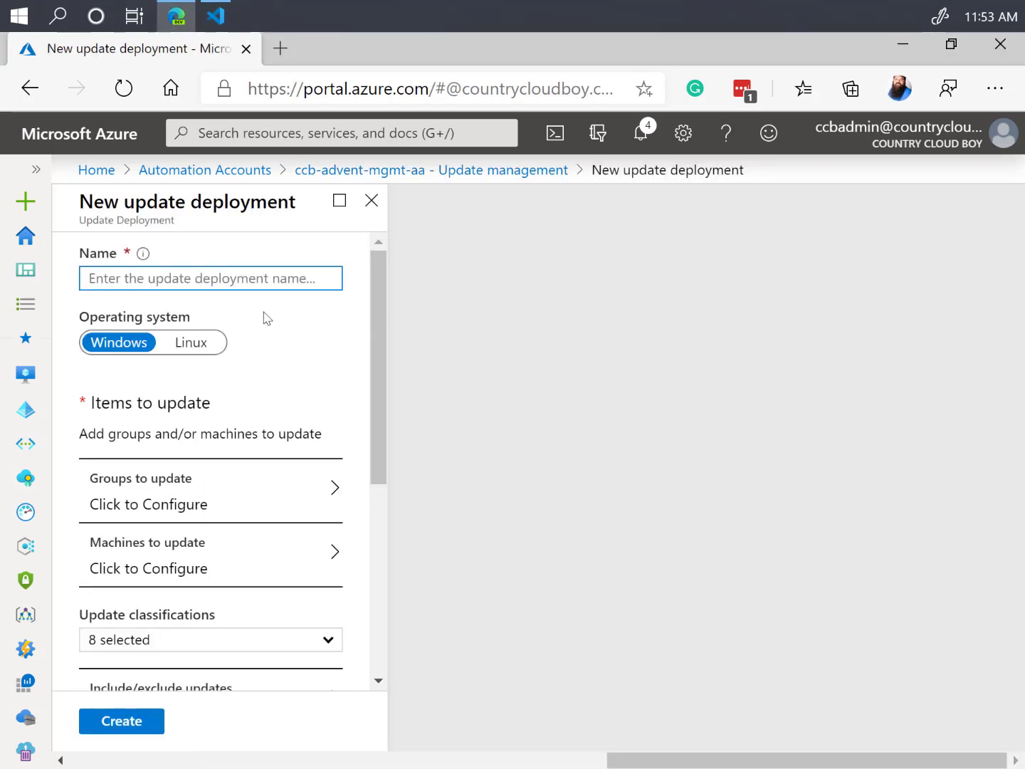
left_click(233, 280)
type("Windo")
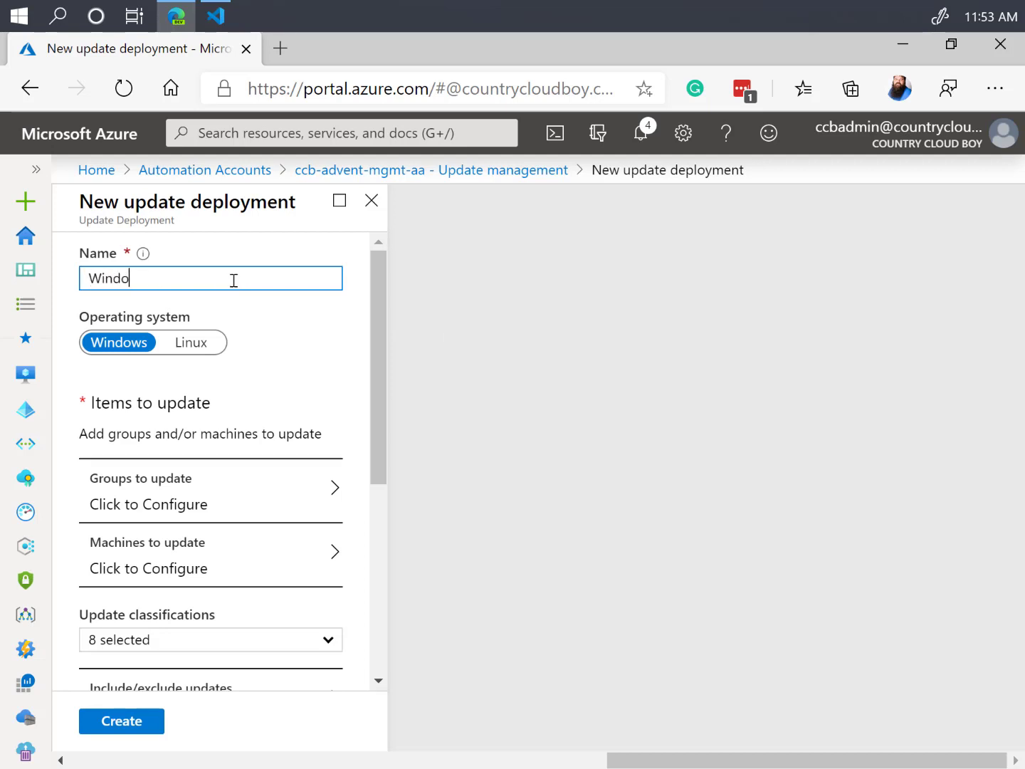
type("ws Update")
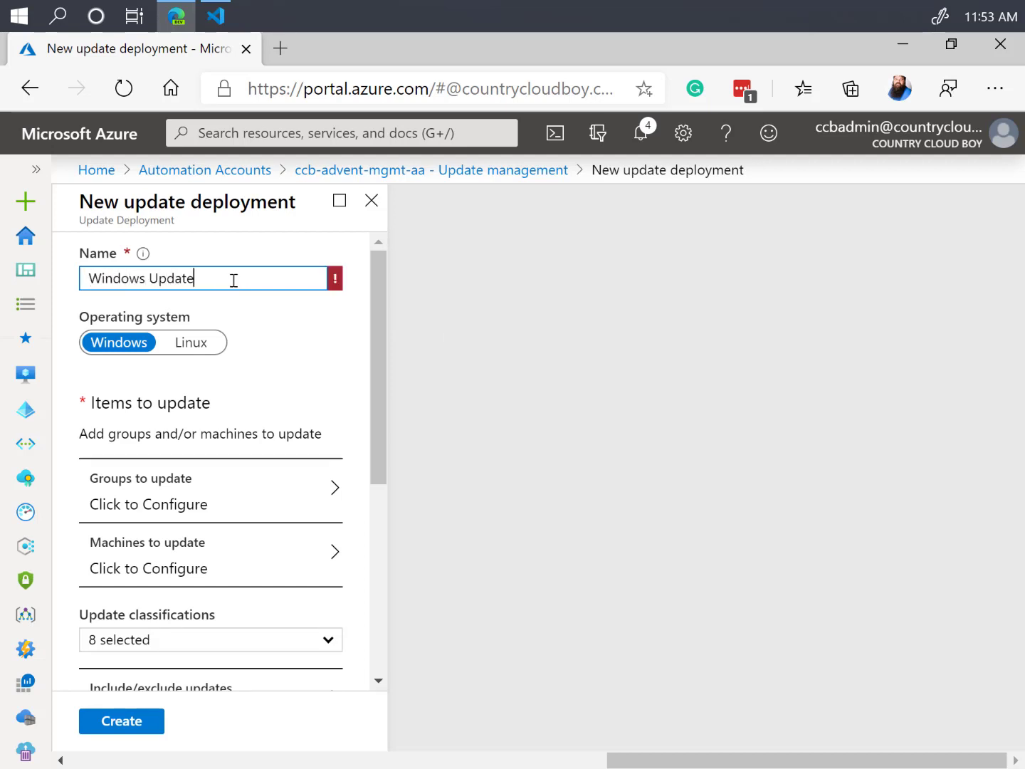
type("s - Saturday Night - Reboot")
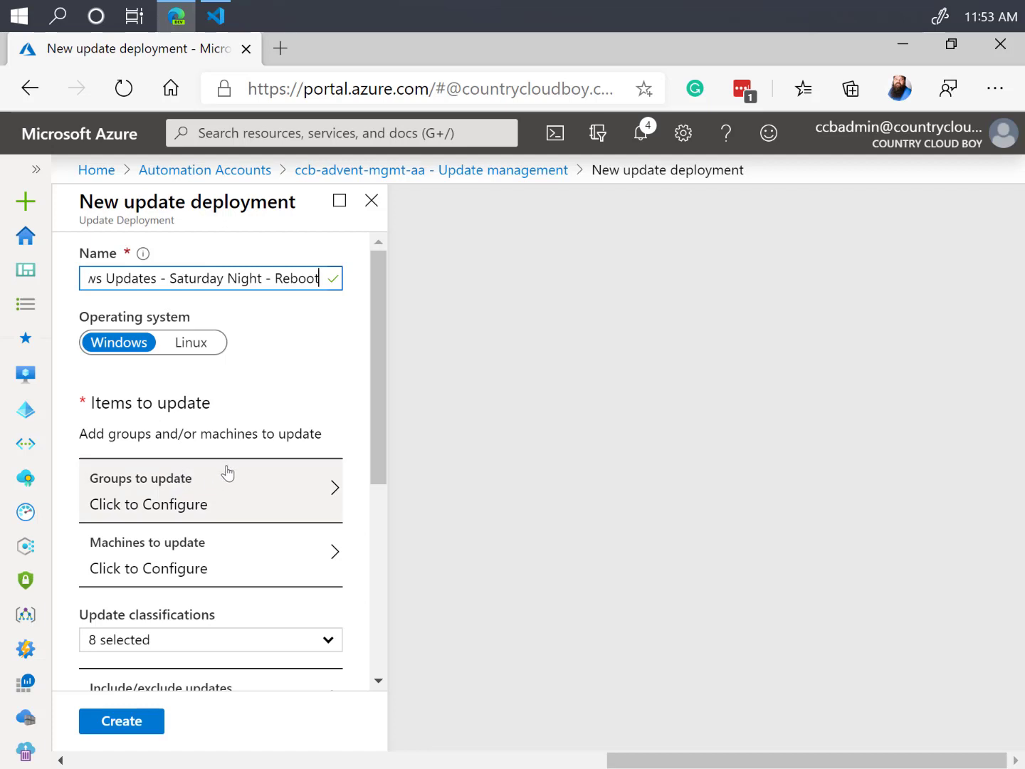
Start defining an Azure group to update, filtered to the Country Cloud Boy Demos subscription.
scroll(218, 468, "down", 1)
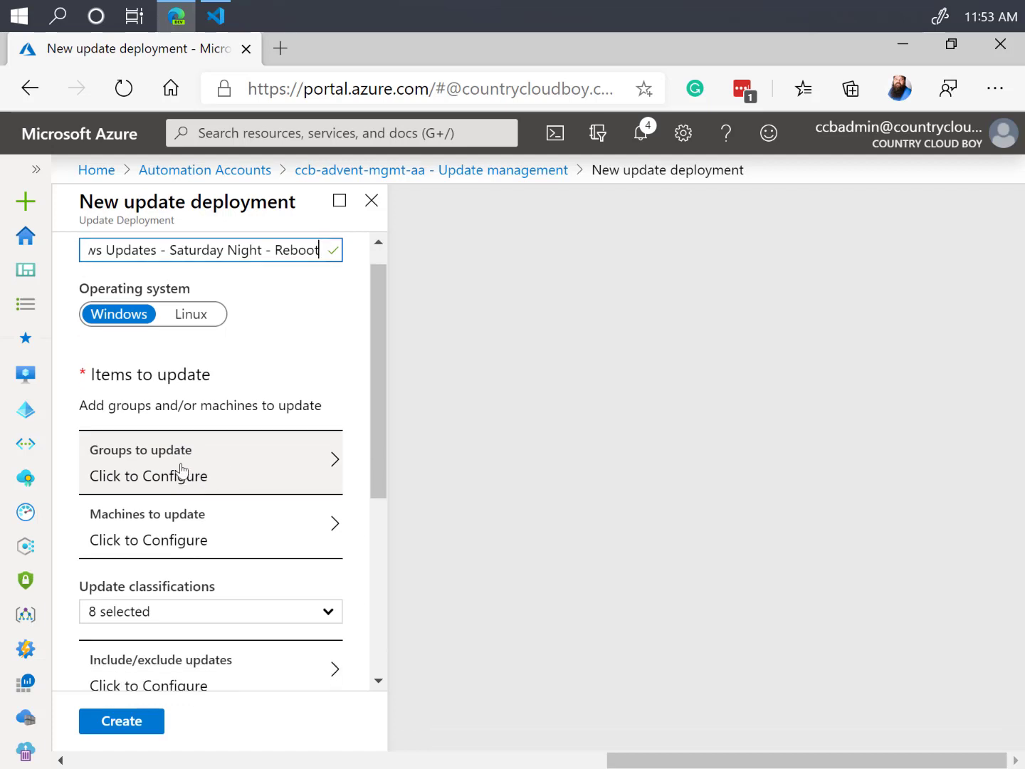
scroll(178, 464, "down", 1)
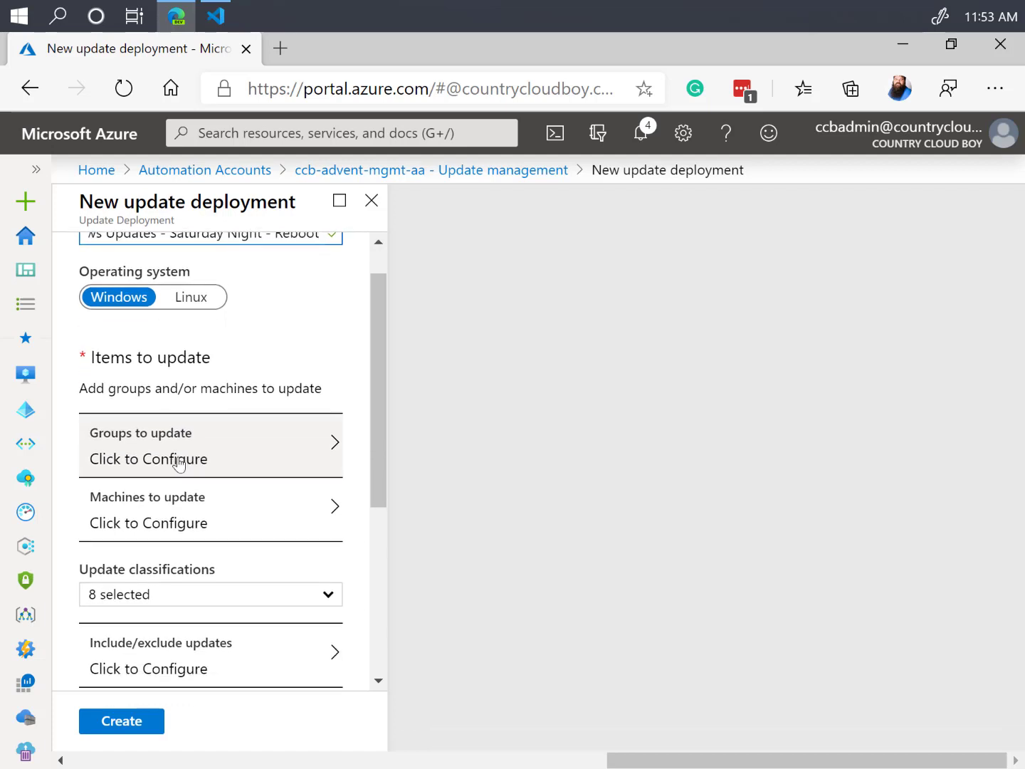
left_click(206, 522)
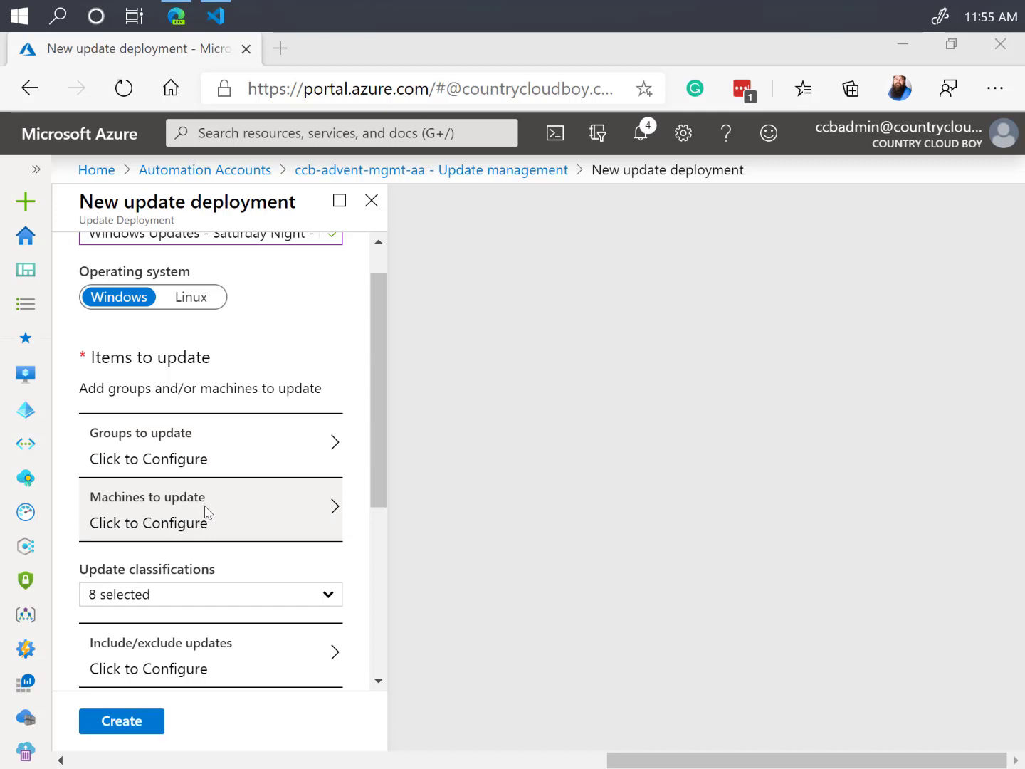
left_click(201, 456)
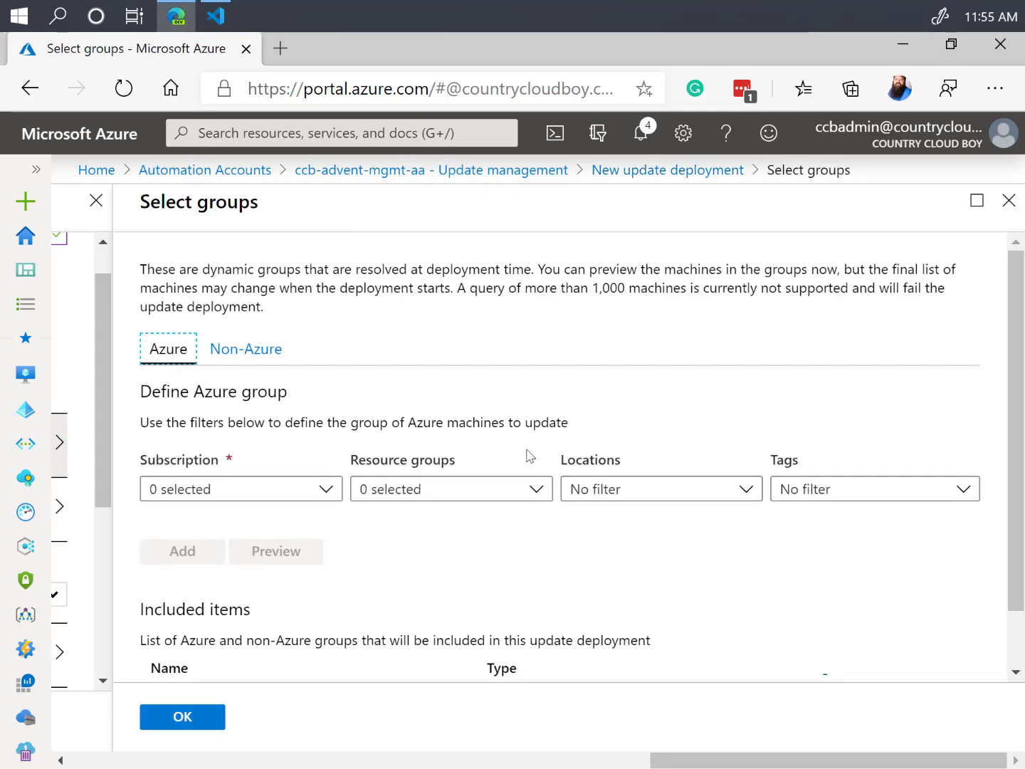
scroll(336, 396, "down", 1)
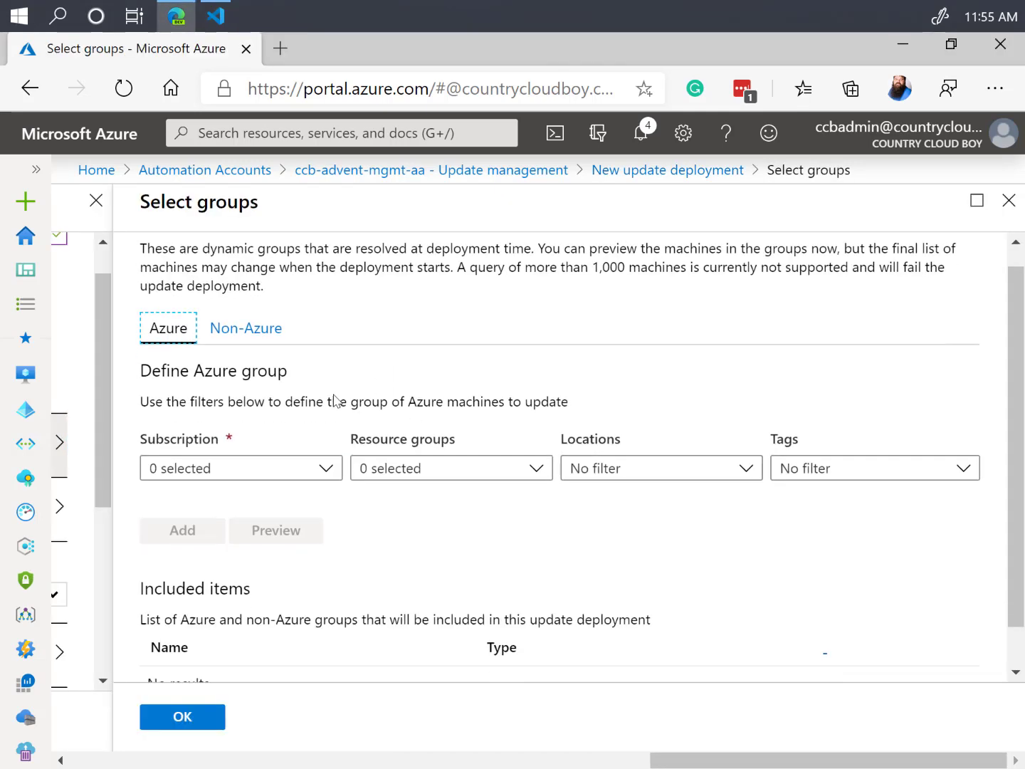
left_click(279, 421)
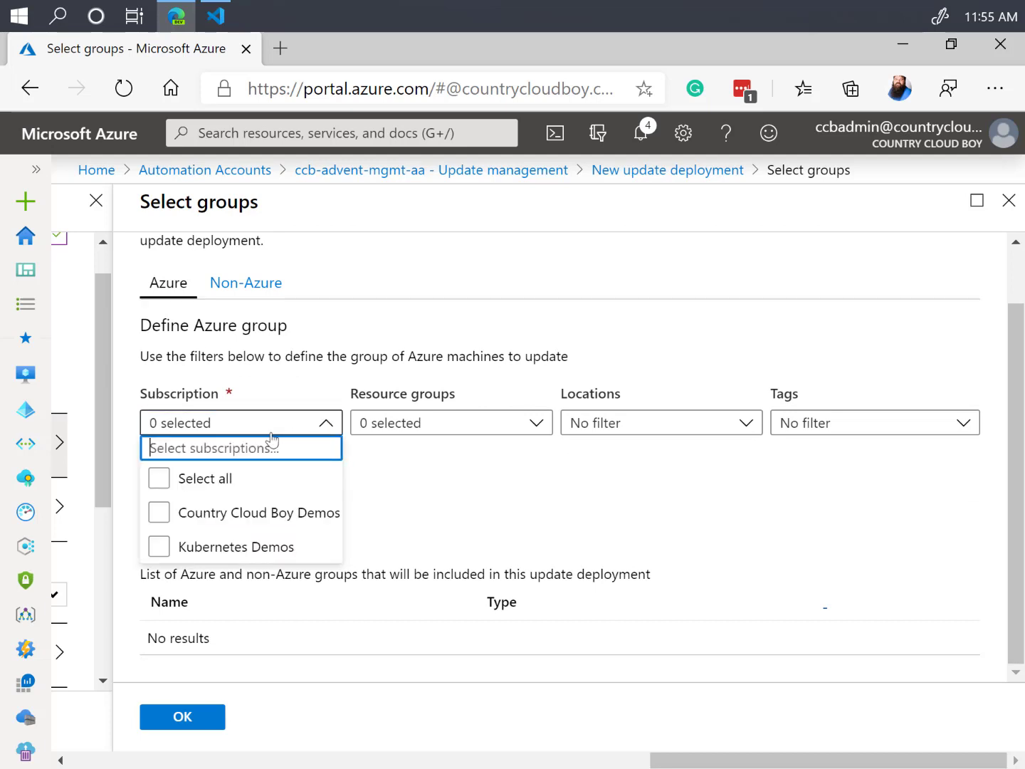
left_click(156, 512)
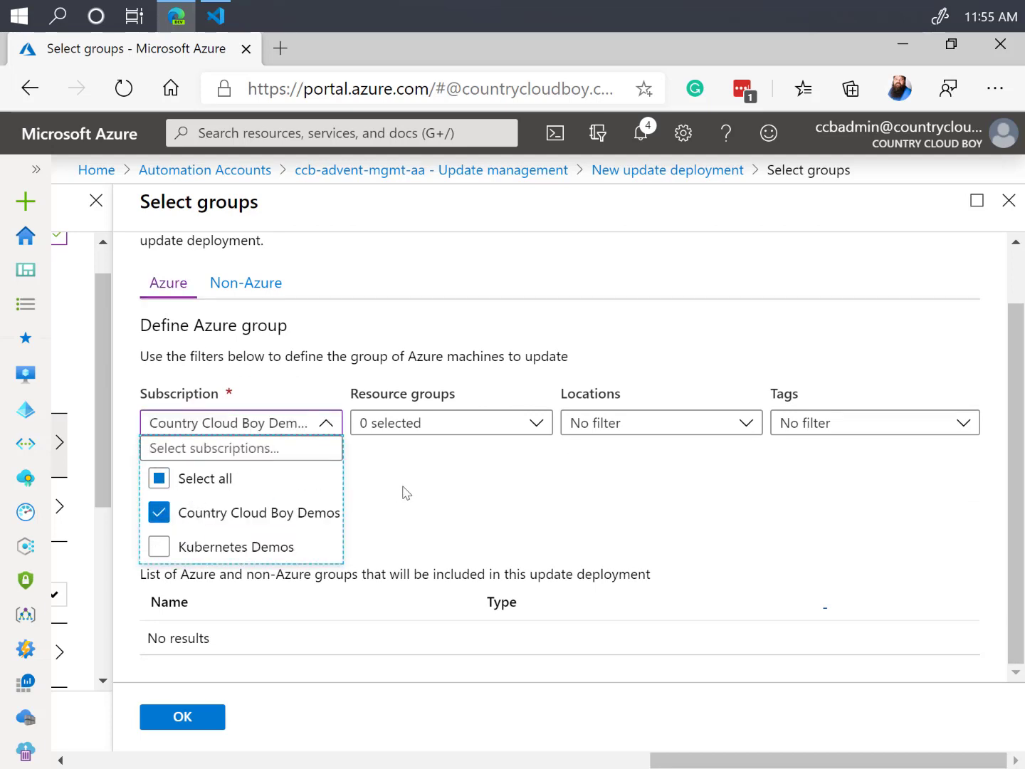
Review the resource group, location and tag filters available for defining the Azure group.
left_click(498, 425)
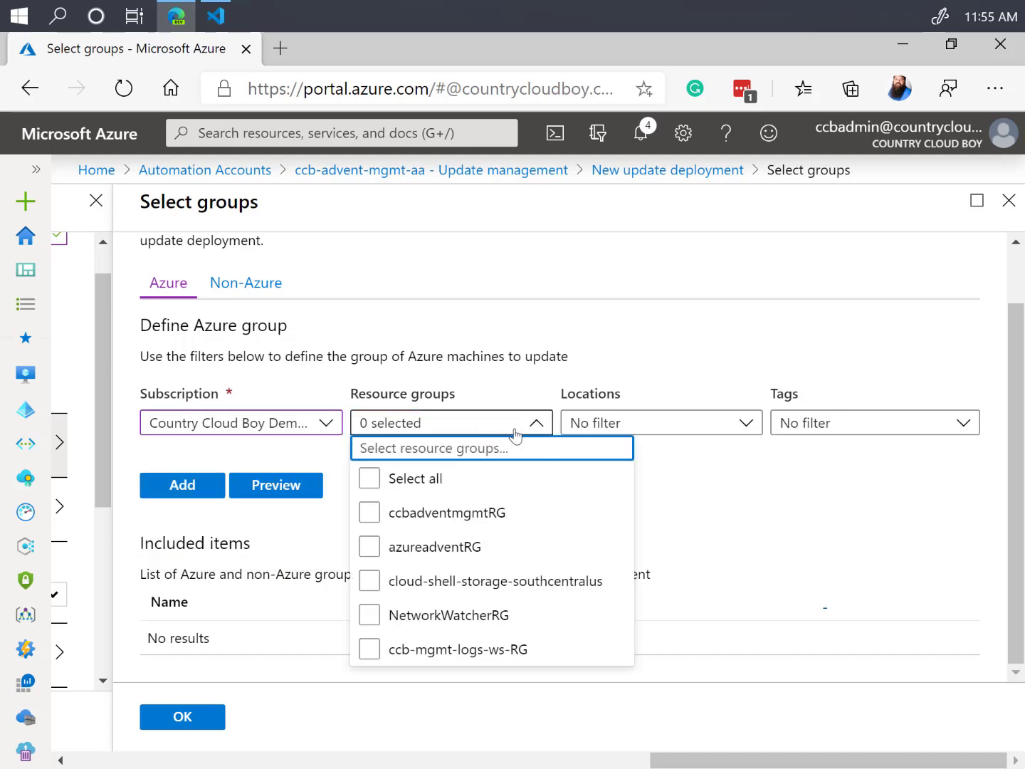
left_click(506, 388)
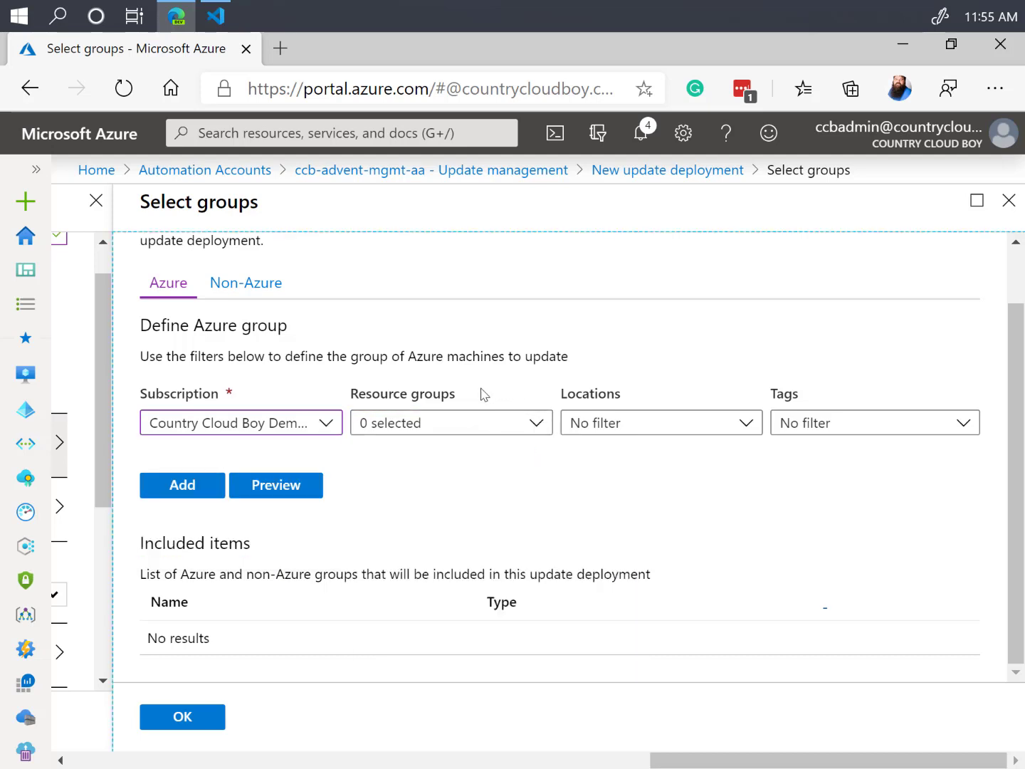
left_click(639, 426)
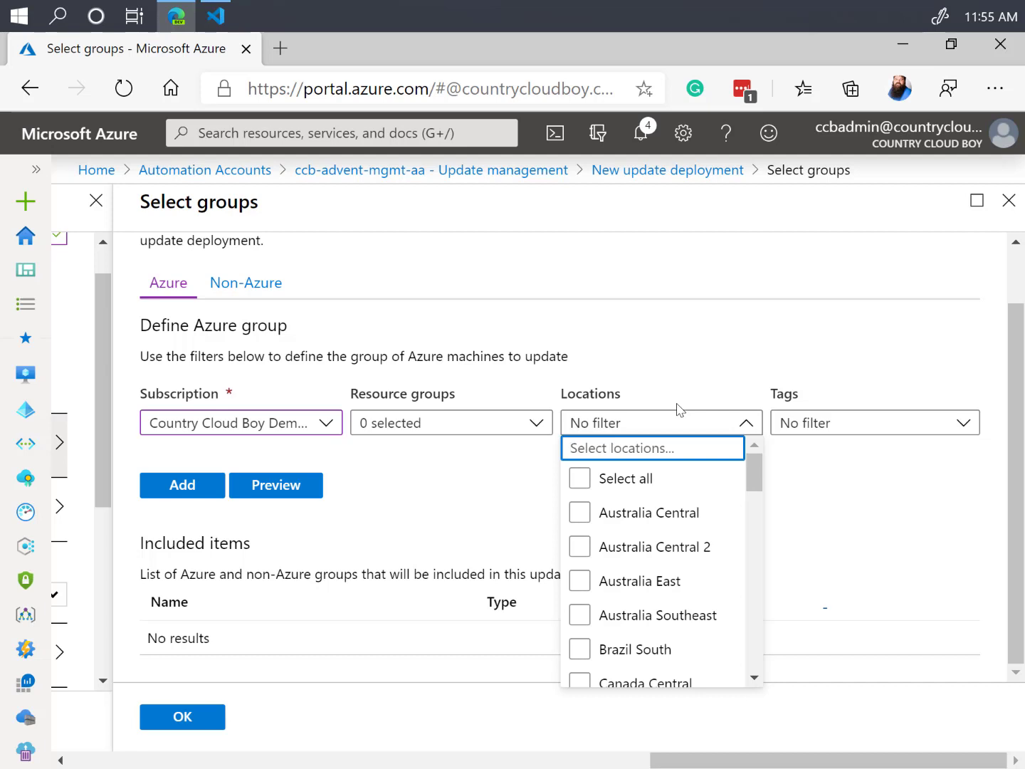
left_click(682, 359)
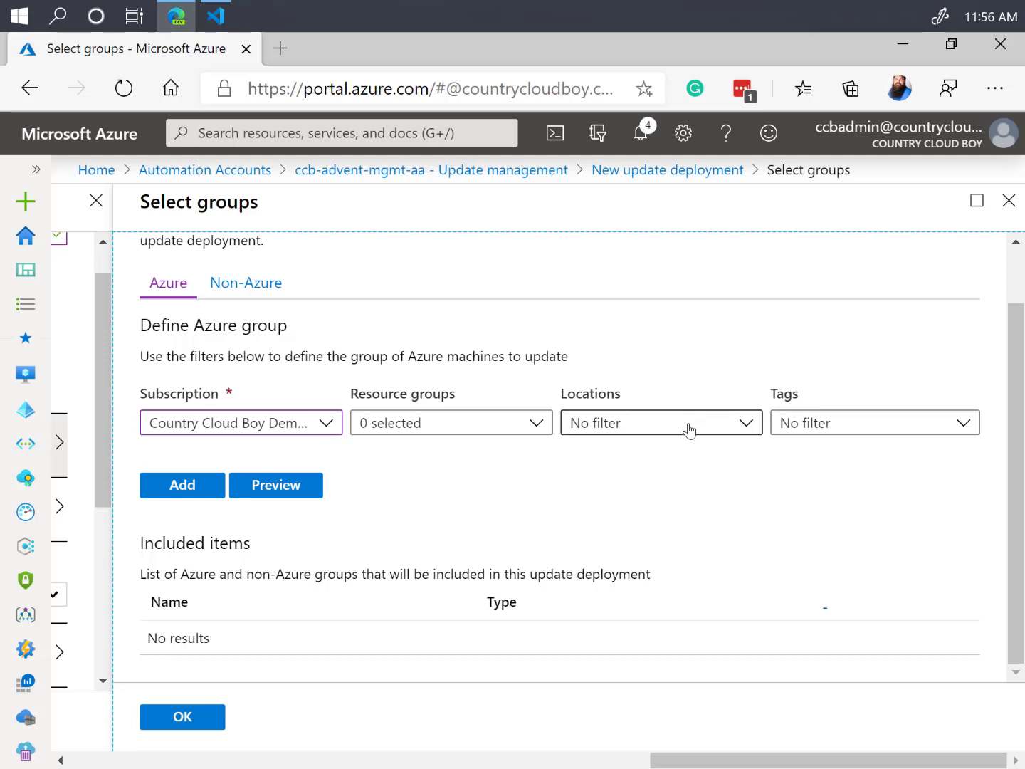
left_click(872, 426)
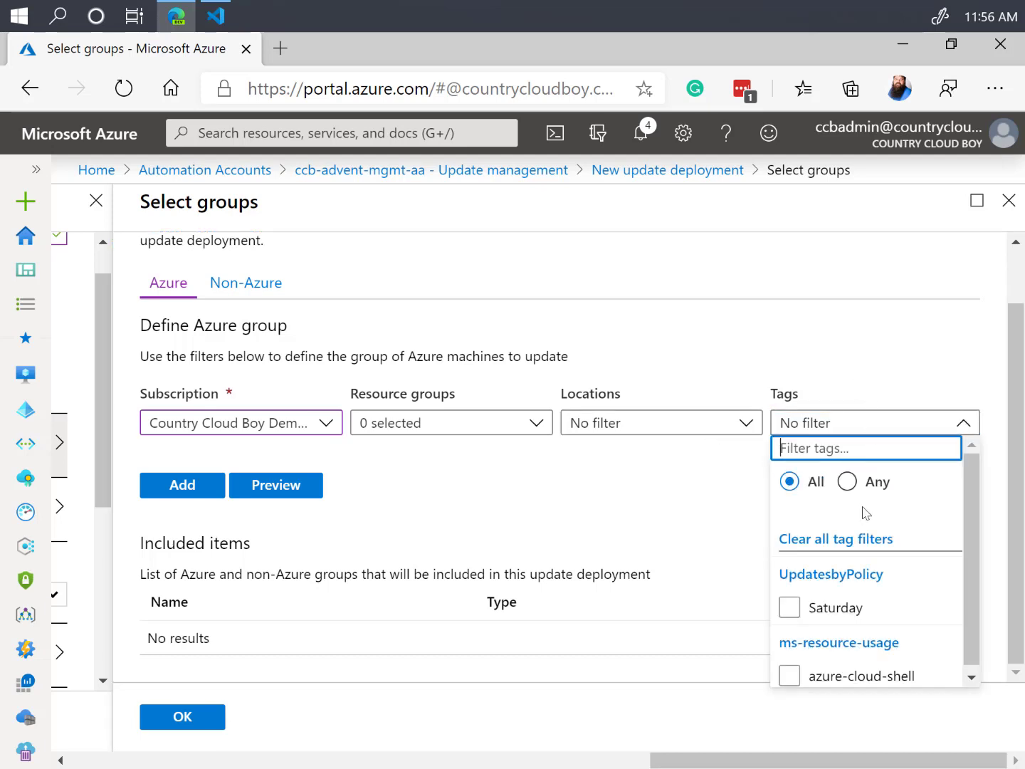
scroll(890, 563, "down", 1)
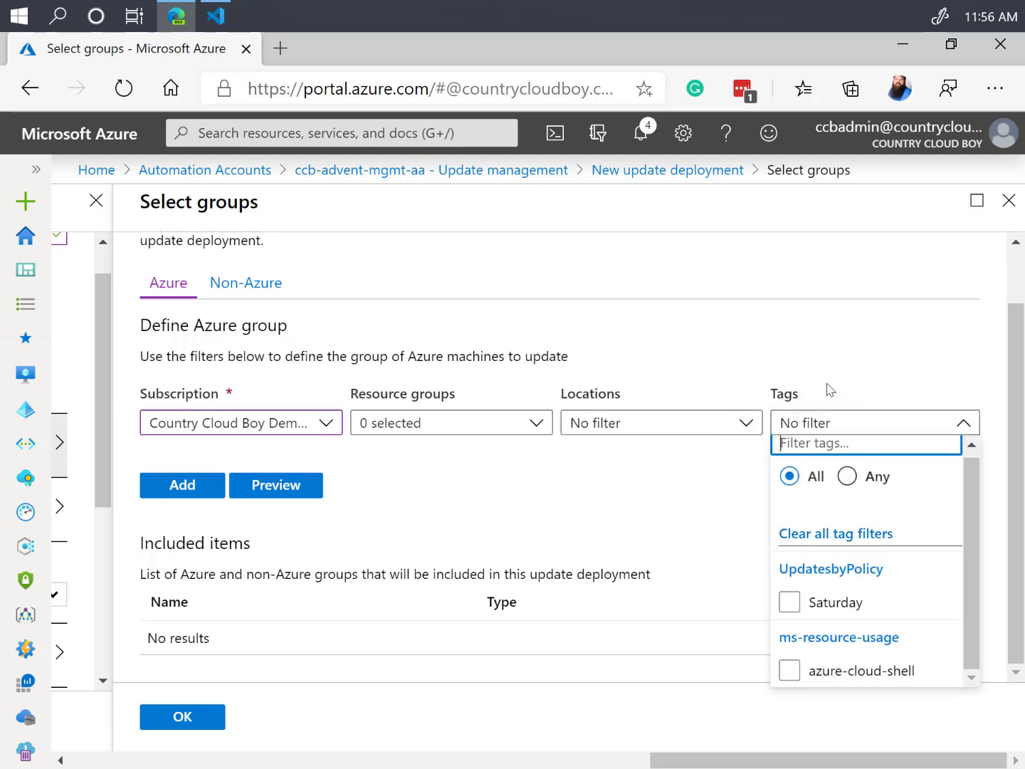
left_click(822, 364)
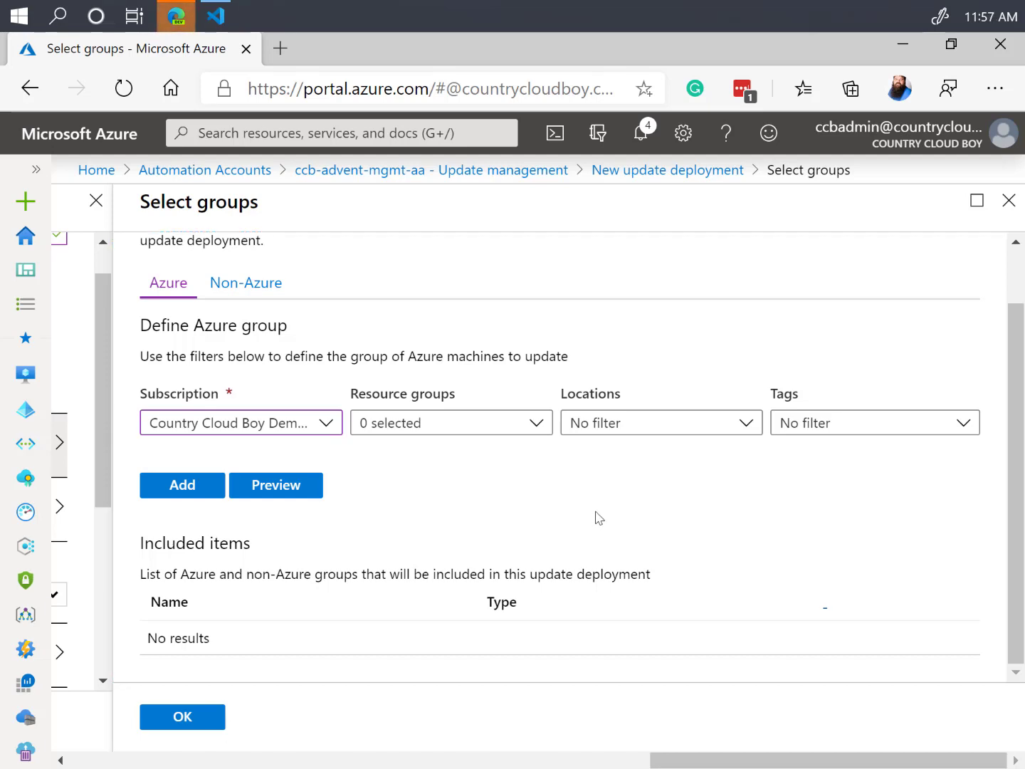
Discard the unsaved update deployment and show the tags of the windowsvm01 virtual machine.
left_click(34, 174)
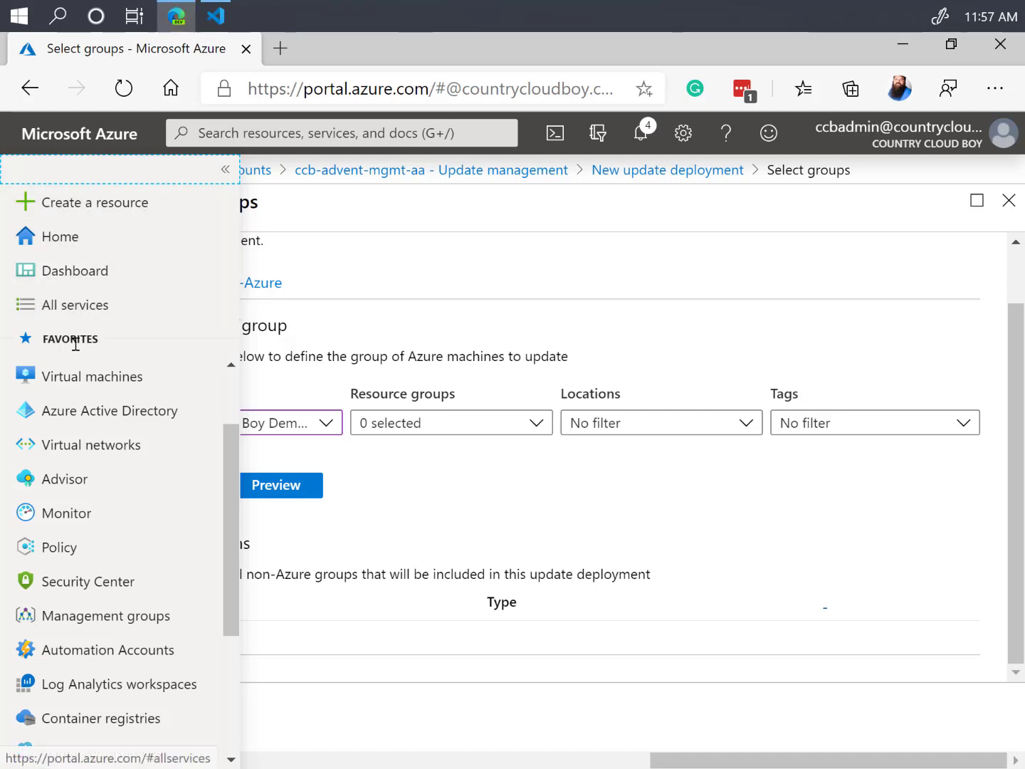
left_click(72, 376)
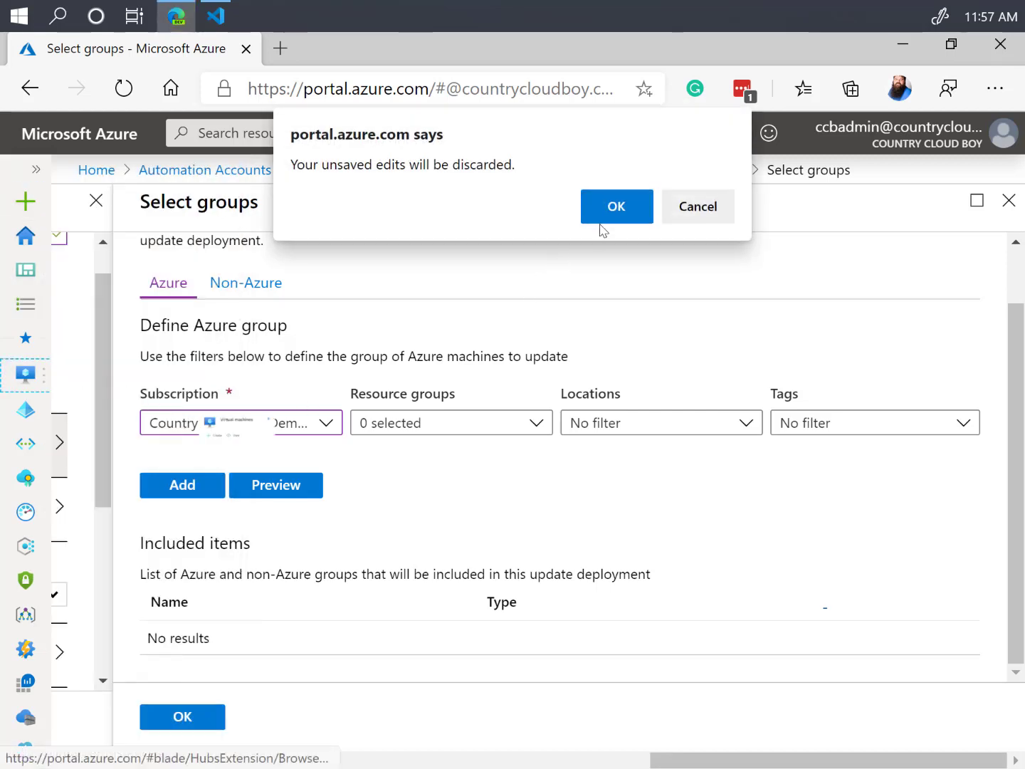
left_click(608, 212)
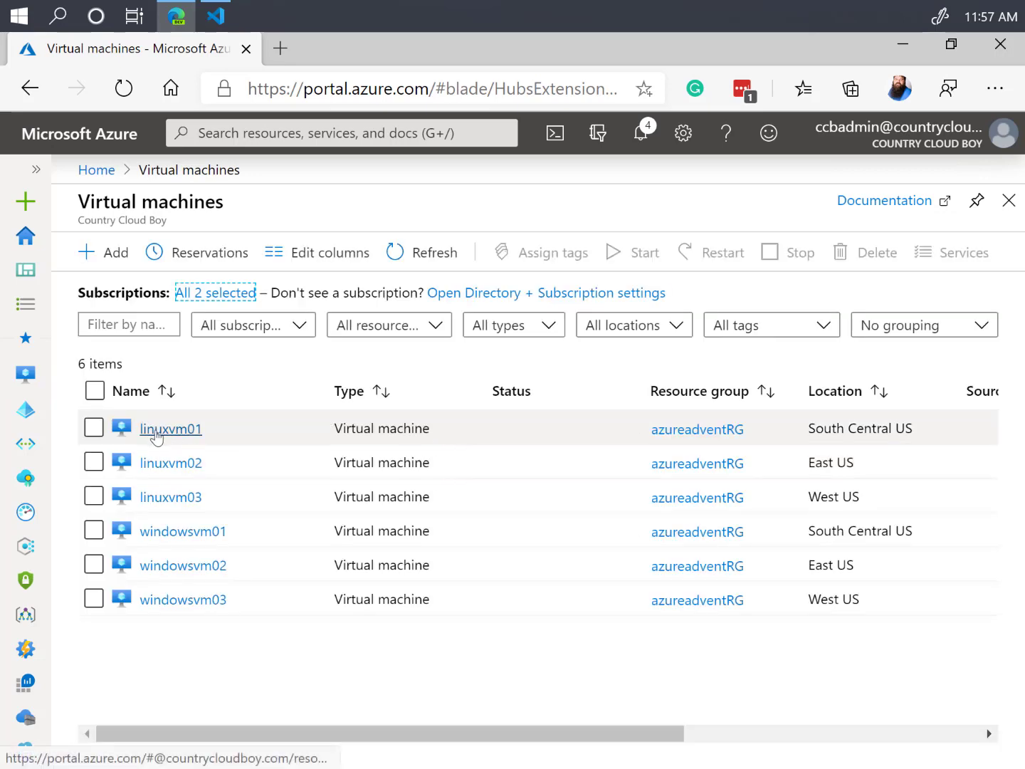
left_click(172, 533)
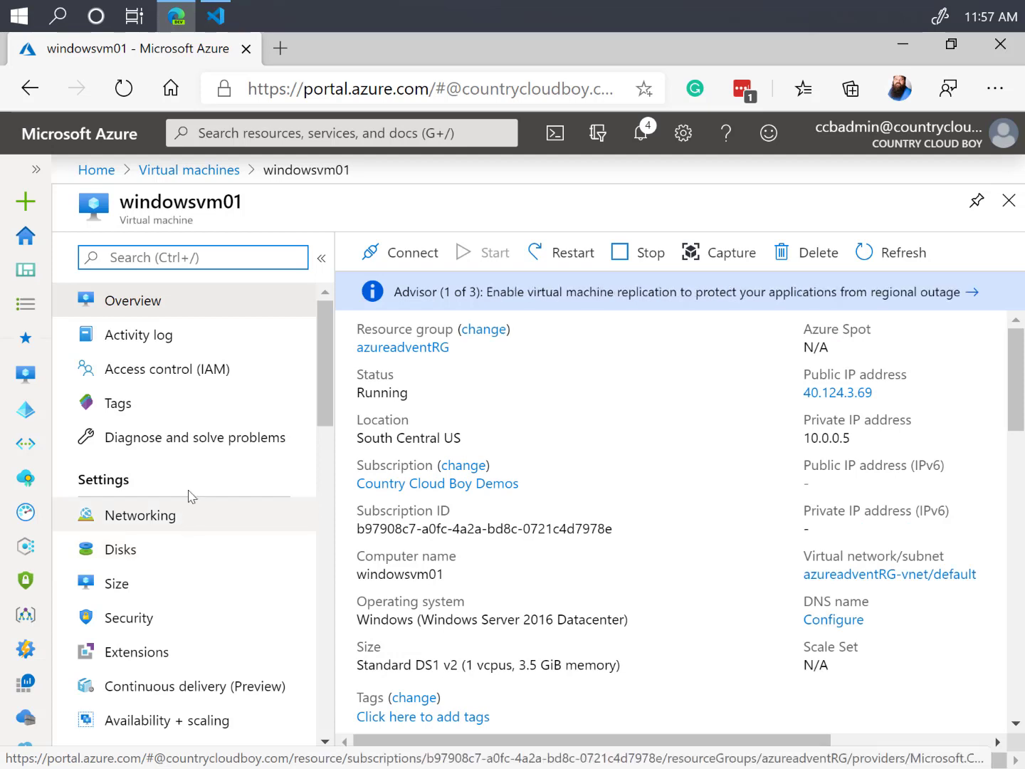
left_click(119, 404)
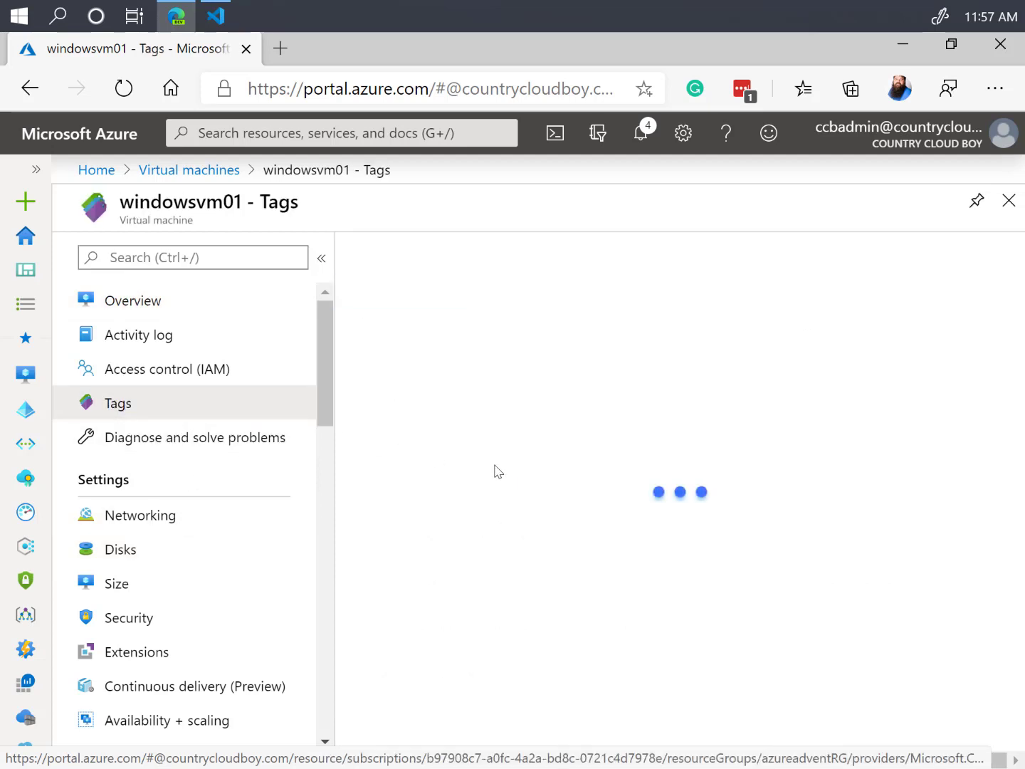
Add the tag UpdateManagement with the value Saturday to windowsvm01 and save it.
left_click(455, 433)
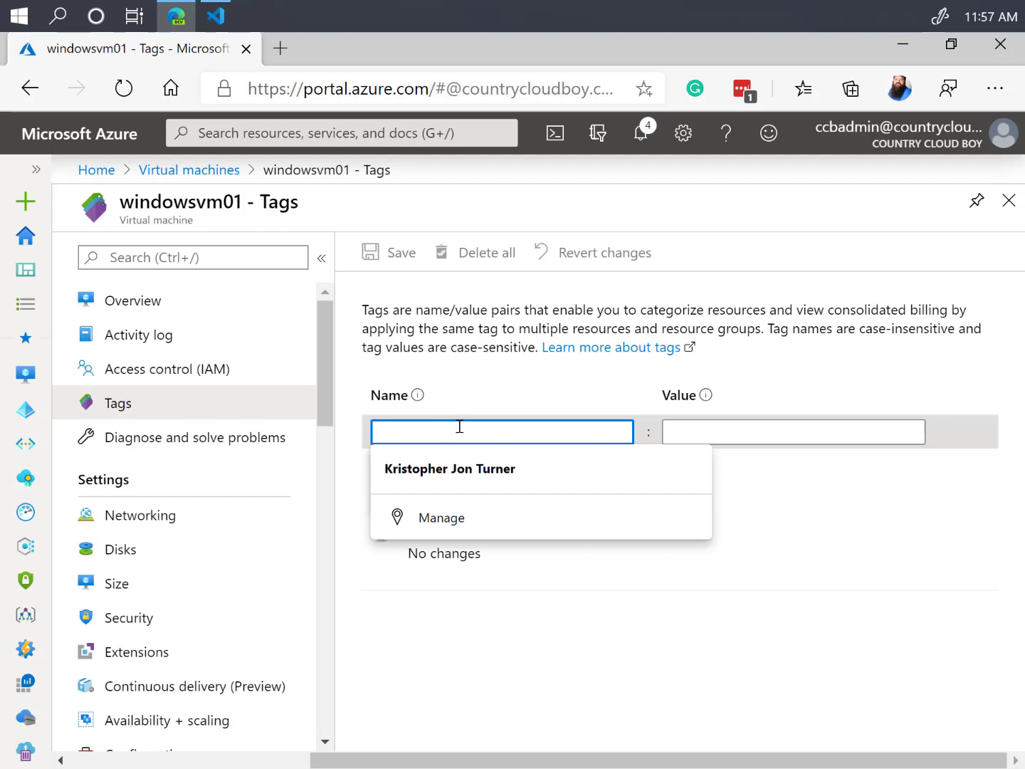
left_click(477, 395)
left_click(432, 430)
type("UpdateManagement")
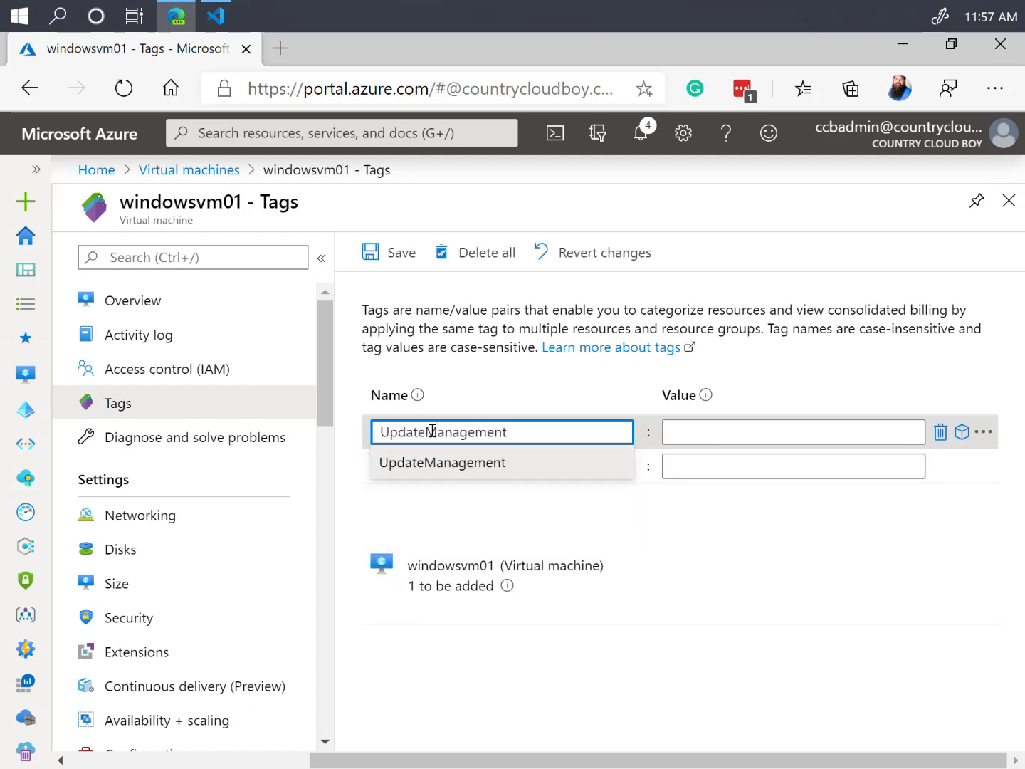
key("Tab")
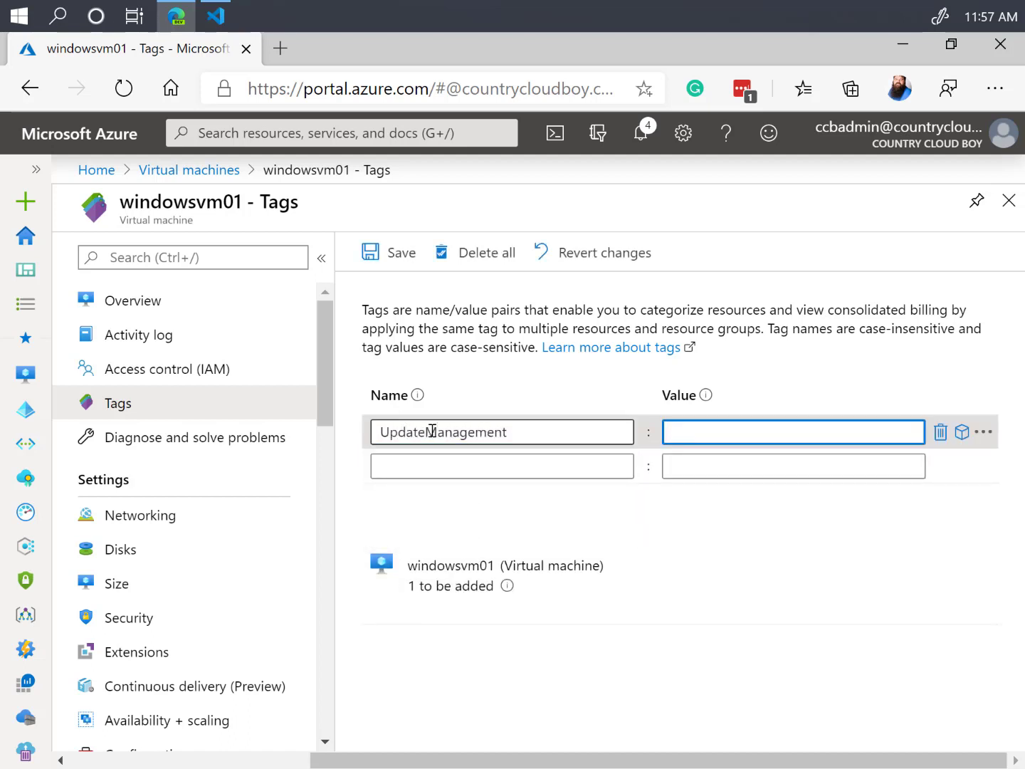
type("Saturday")
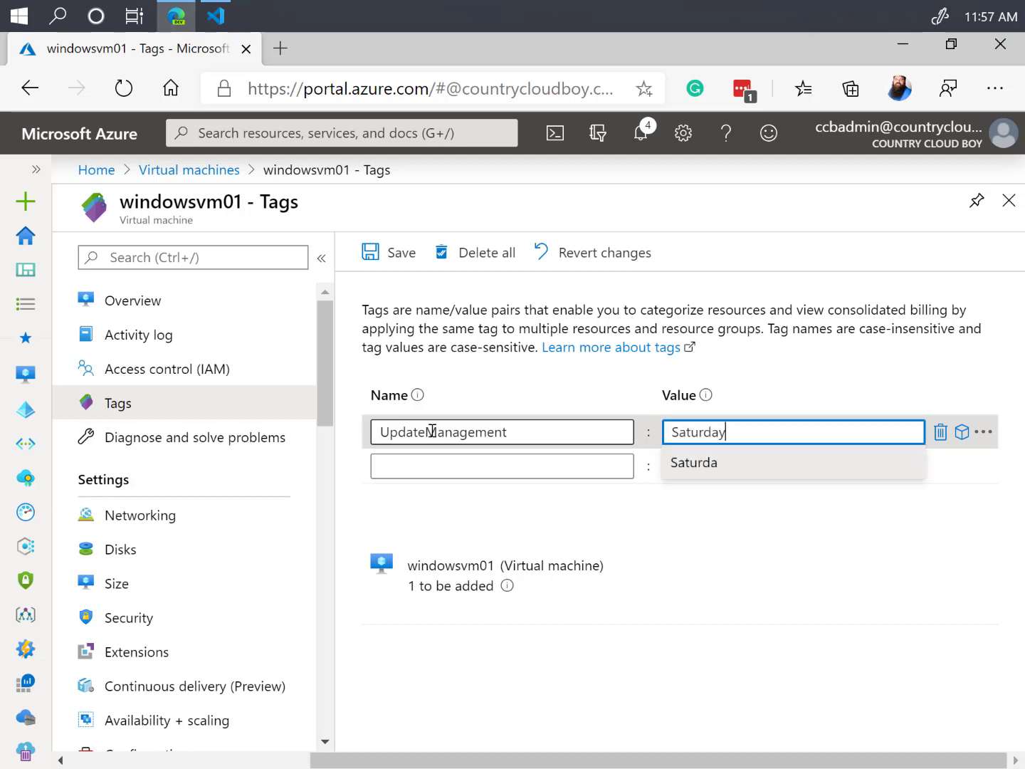
key("Tab")
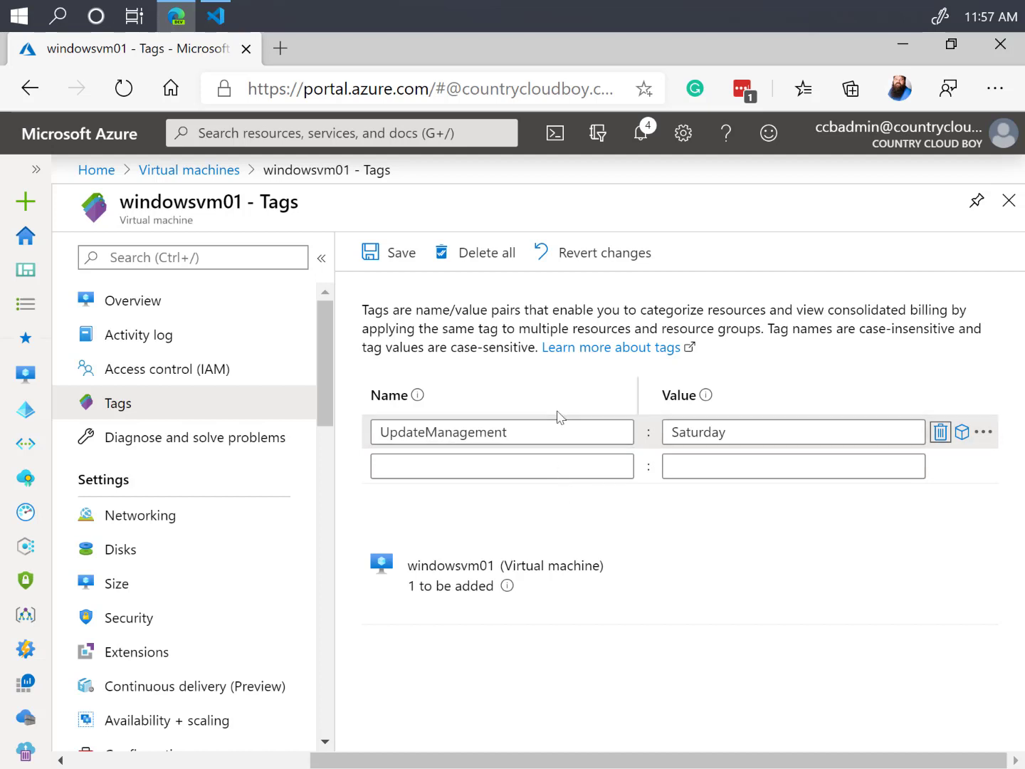
left_click(382, 258)
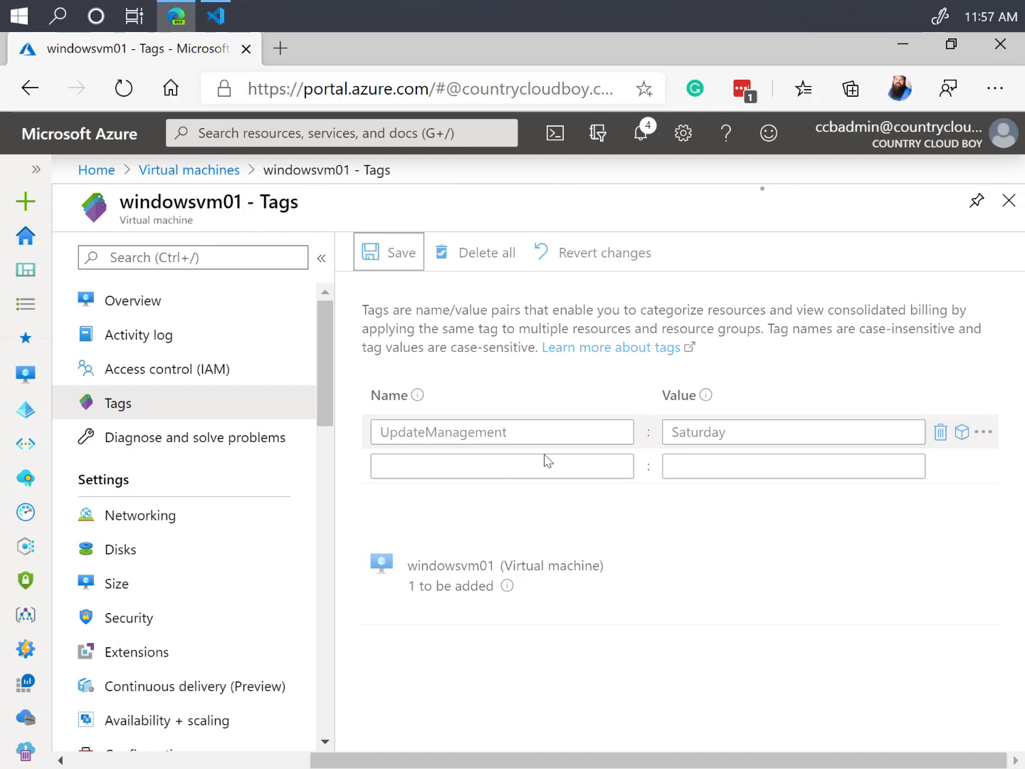
double_click(712, 433)
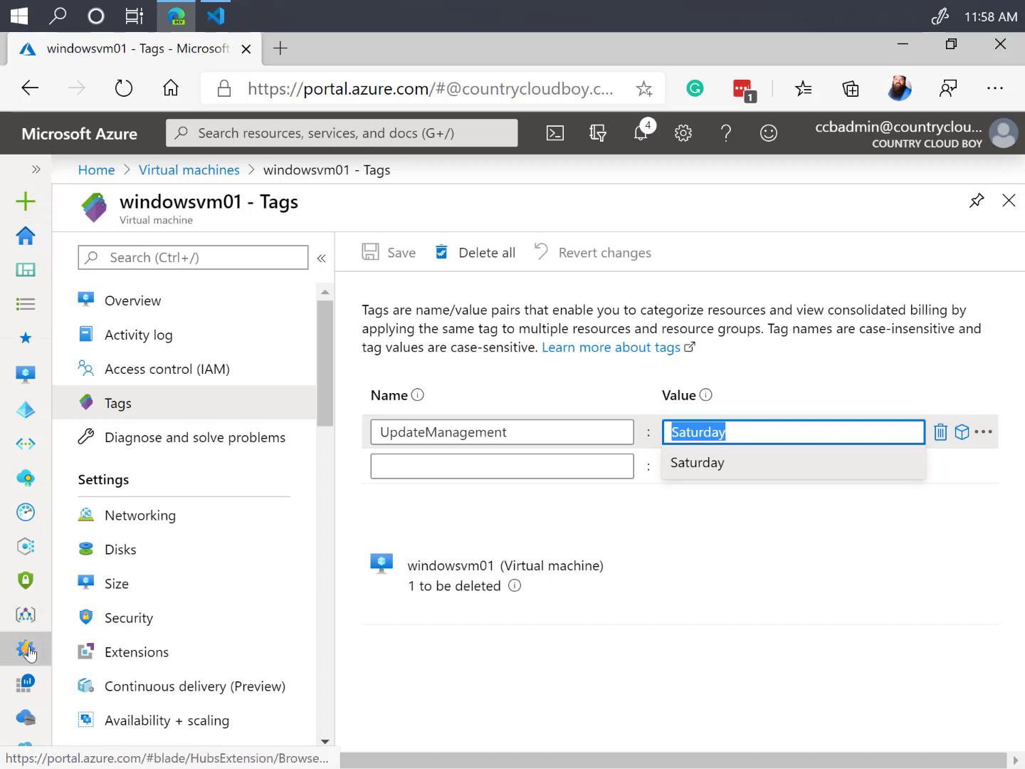
Start a new update deployment from Update management in the ccb-advent-mgmt-aa Automation account.
left_click(26, 648)
left_click(201, 427)
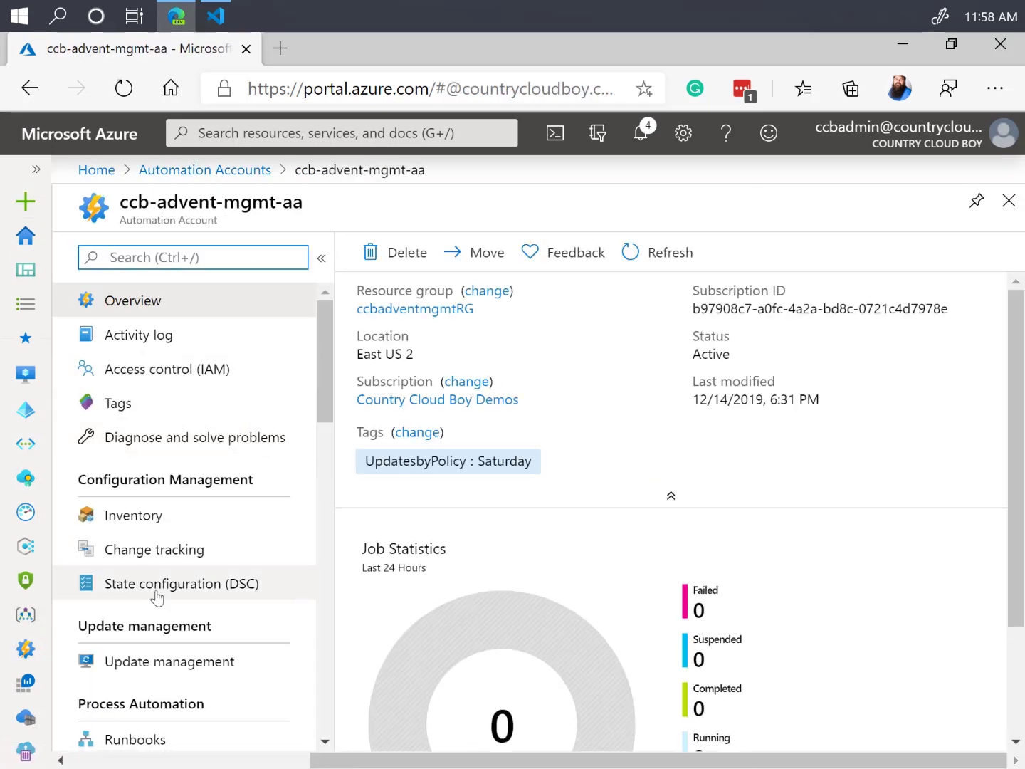
left_click(150, 661)
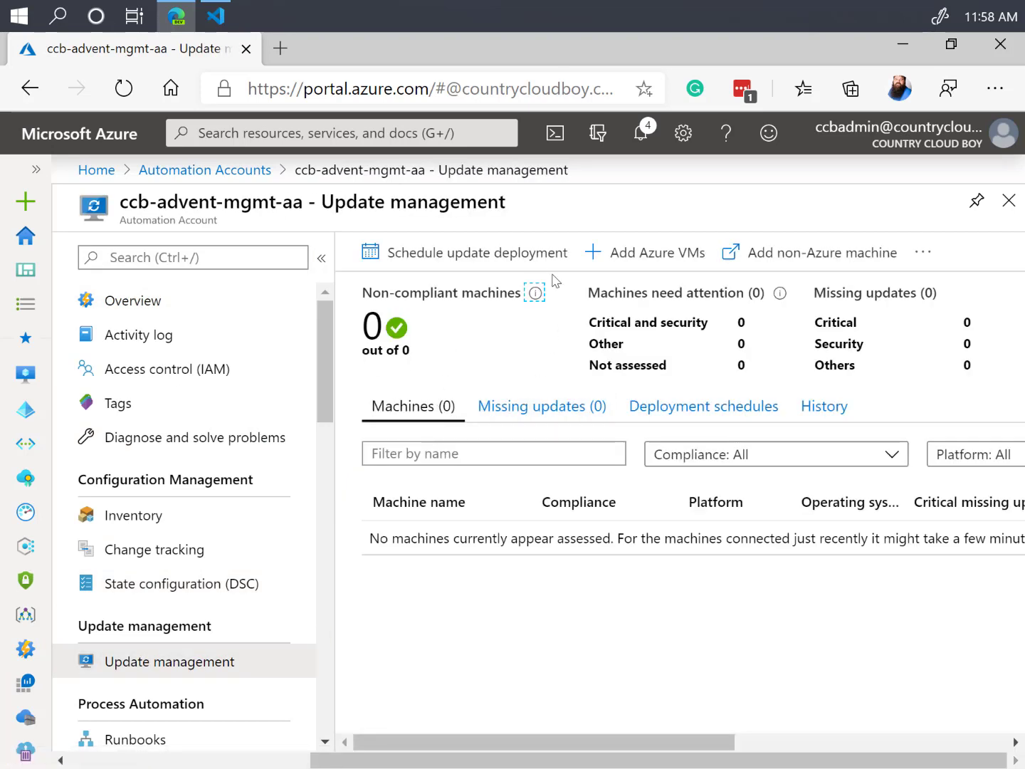
left_click(503, 257)
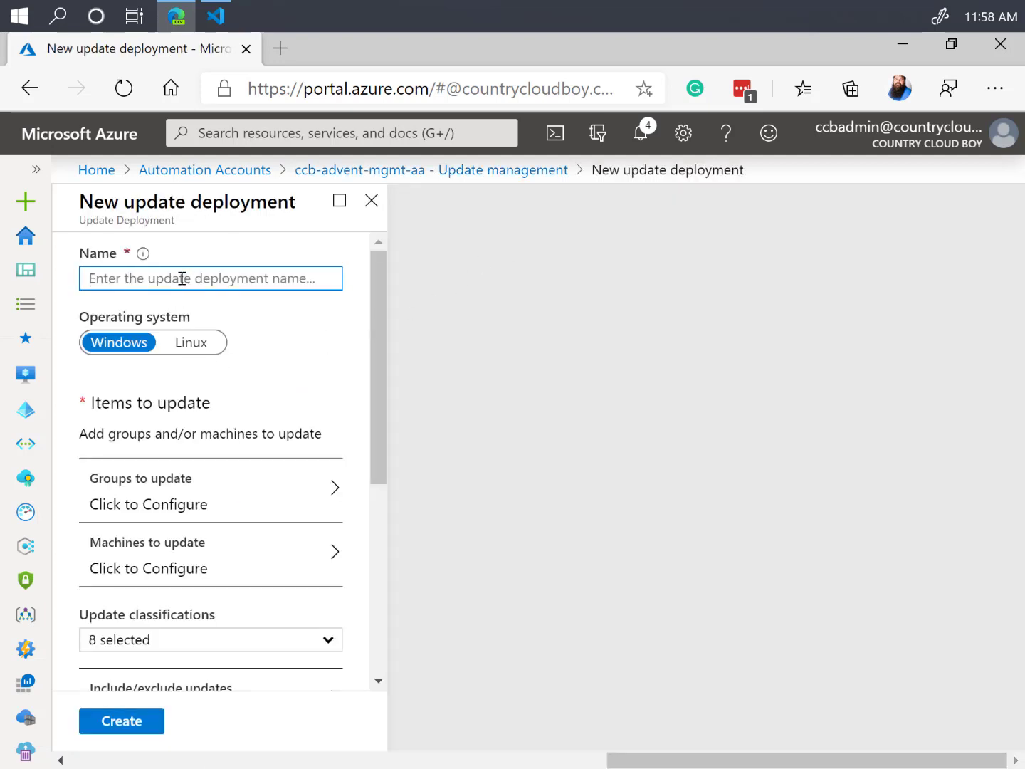
Name the Windows update deployment "Windows OS - Saturday - Reboot".
type("Windows OS")
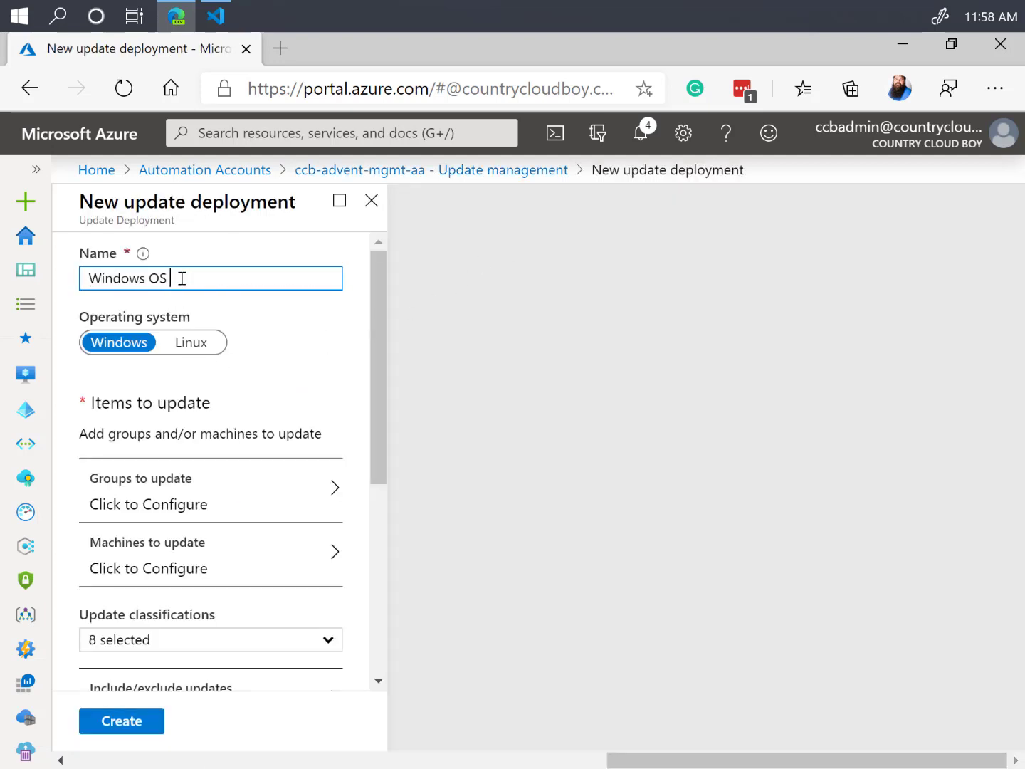
type(" - Saturday ")
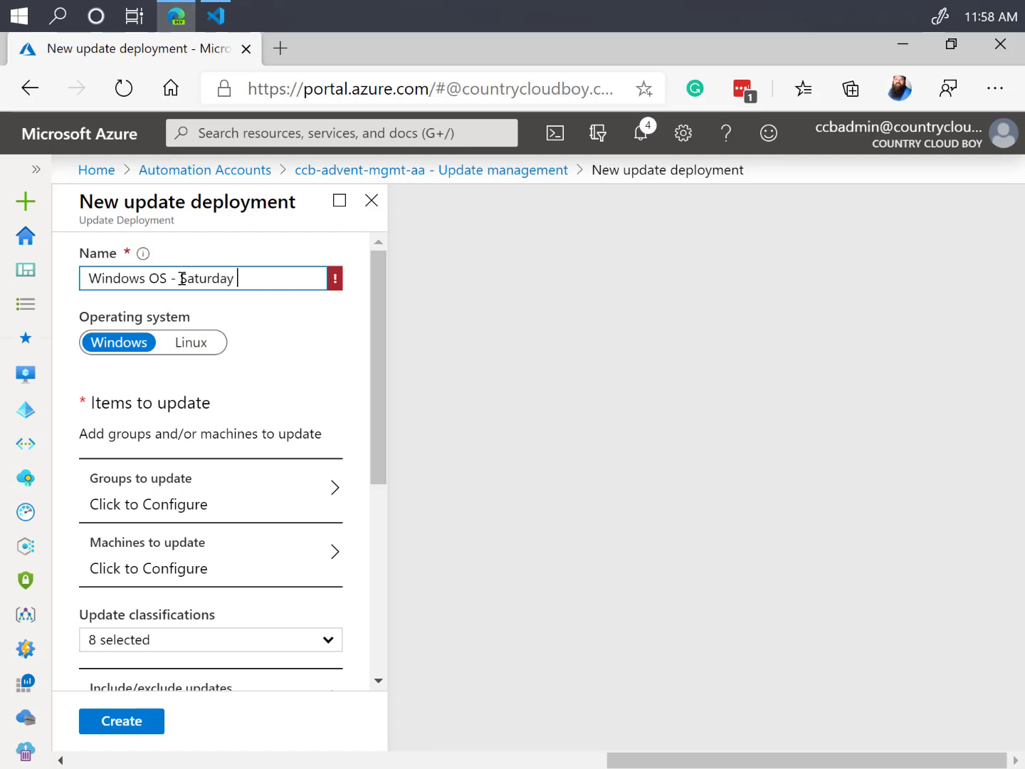
type("- No Reboot")
key("Tab")
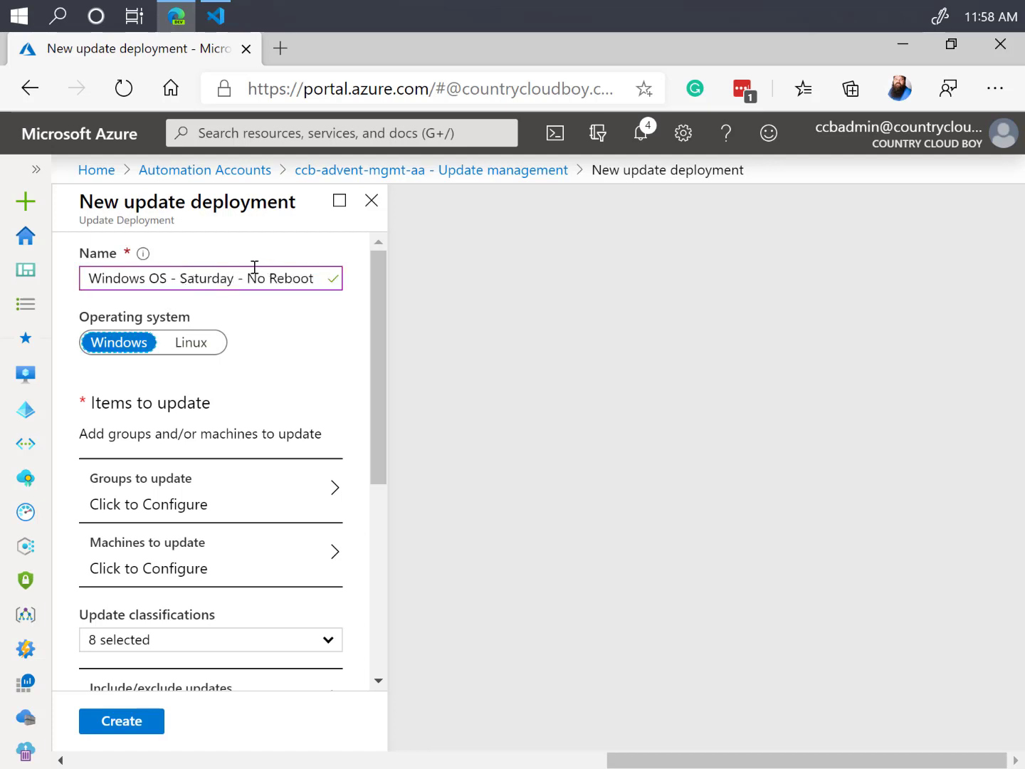
left_click(275, 277)
key("BackSpace")
key("BackSpace")
key("BackSpace")
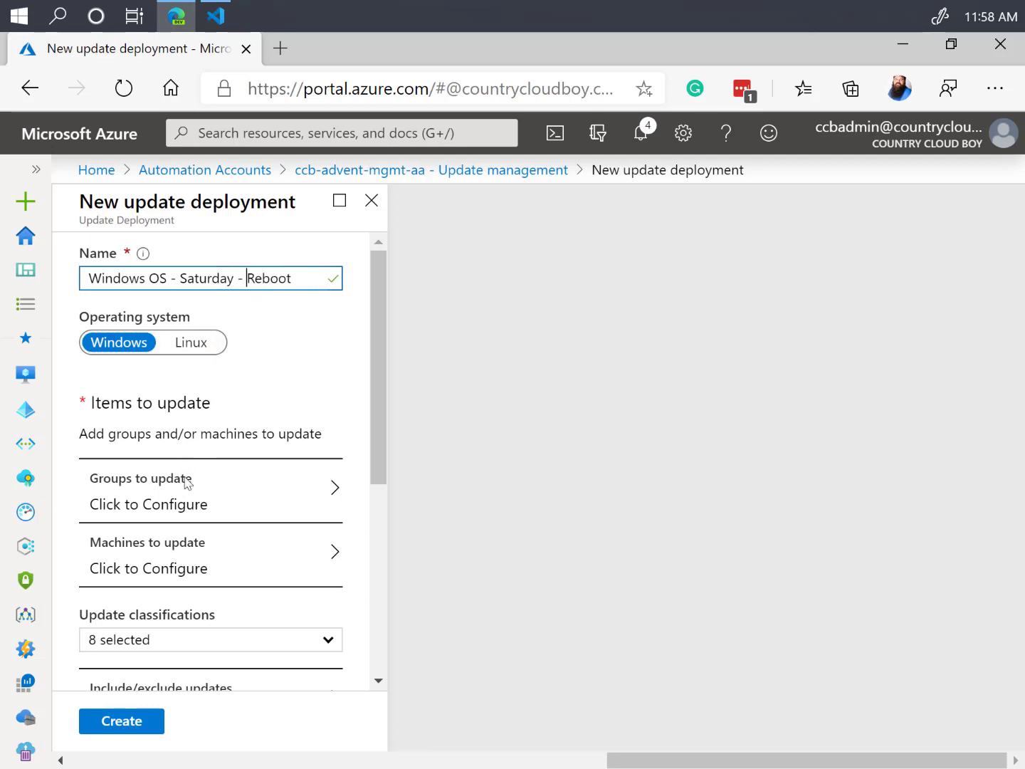
Configure the groups to update, choosing the Country Cloud Boy Demos subscription for the Azure group.
left_click(179, 499)
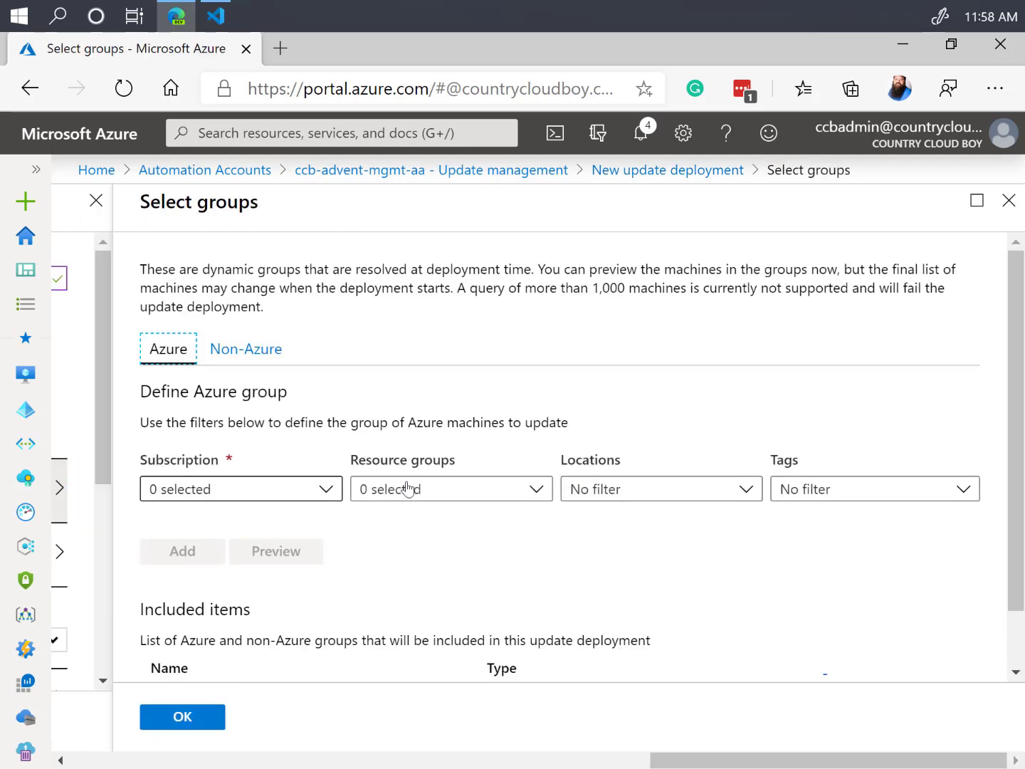
left_click(248, 490)
left_click(156, 579)
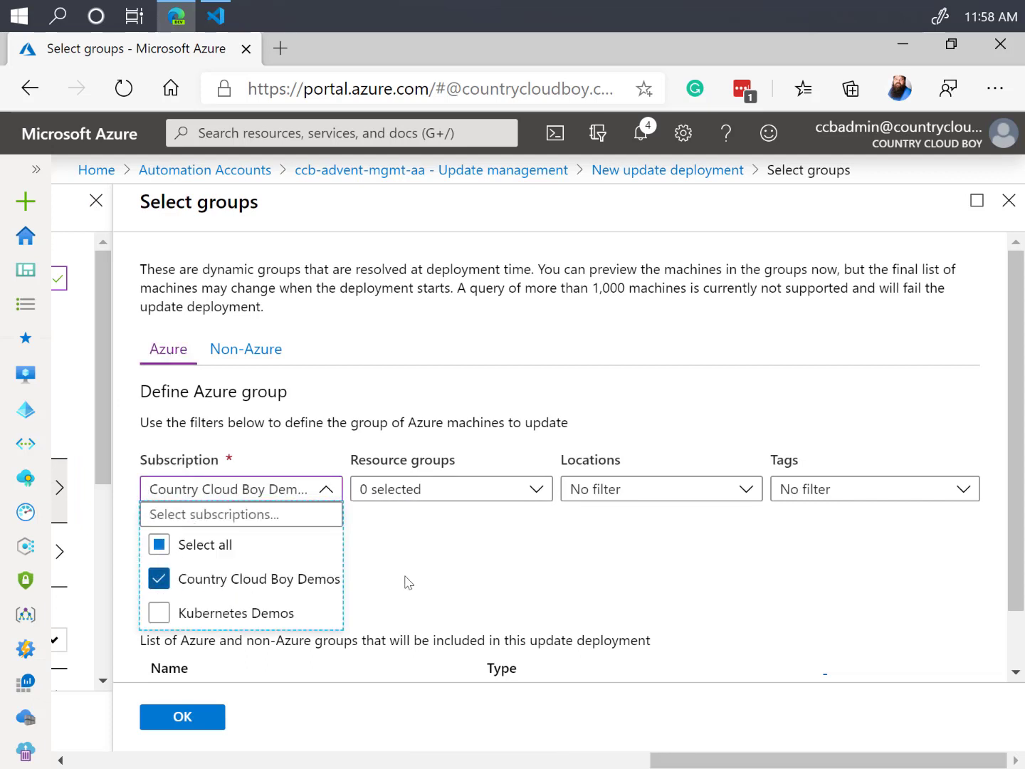
left_click(420, 556)
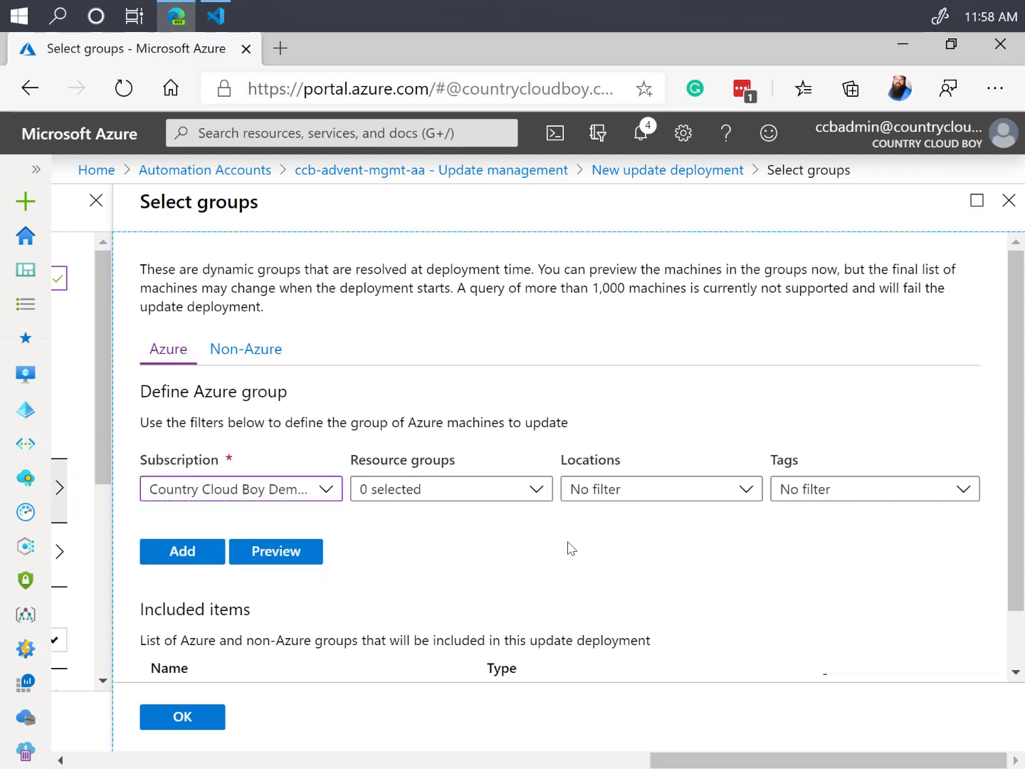
Look for the Saturday tag in the Azure group's tag filters and try matching any tag instead of all.
left_click(810, 495)
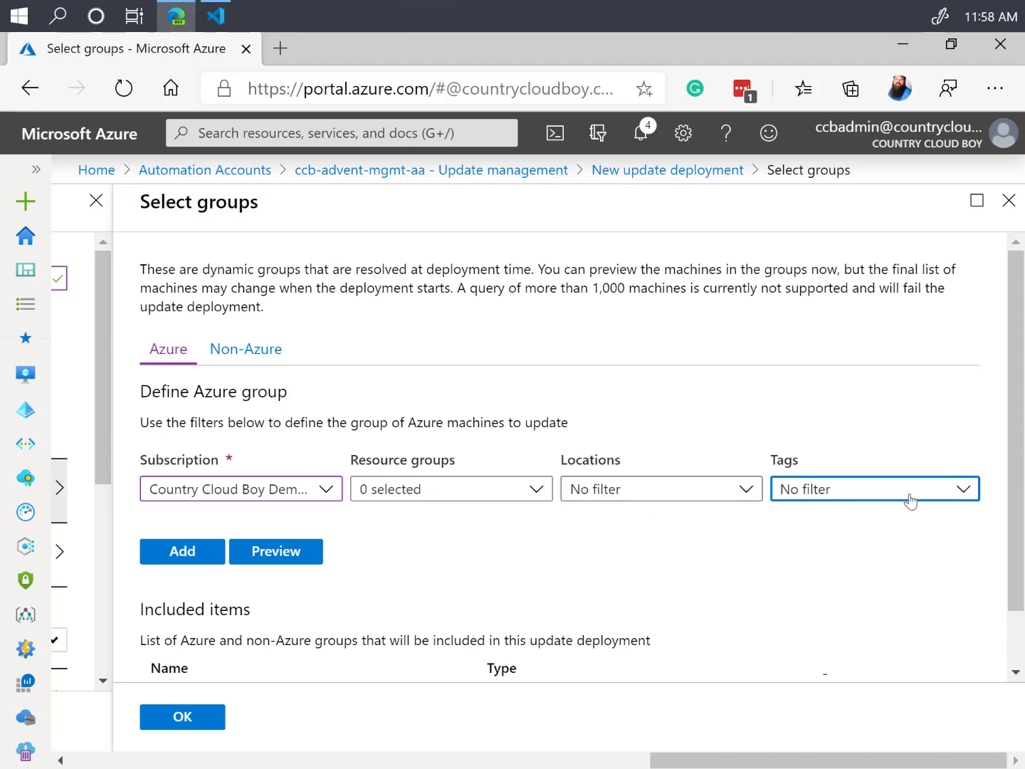
left_click(964, 489)
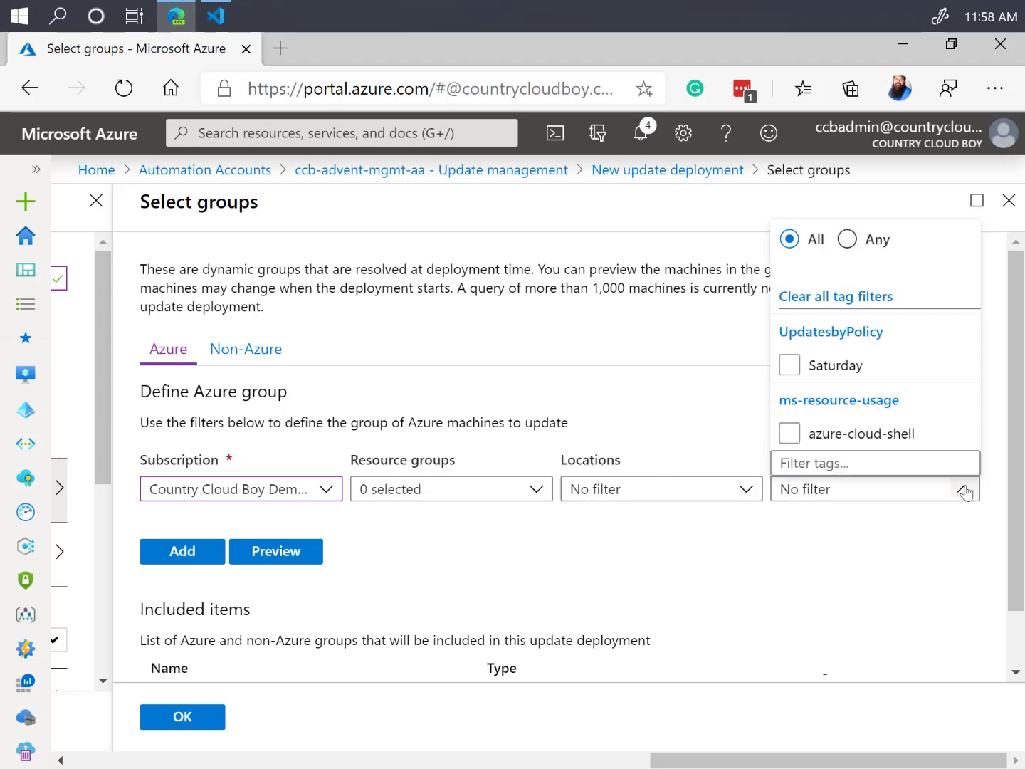
left_click(929, 379)
left_click(916, 356)
left_click(846, 242)
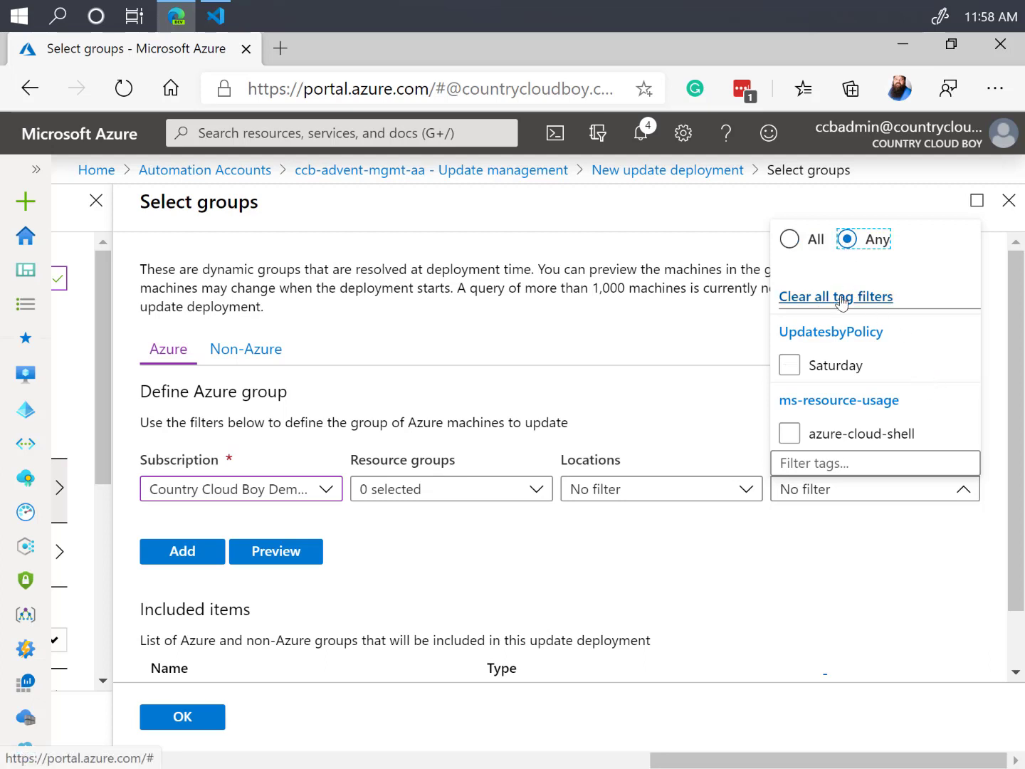
left_click(817, 529)
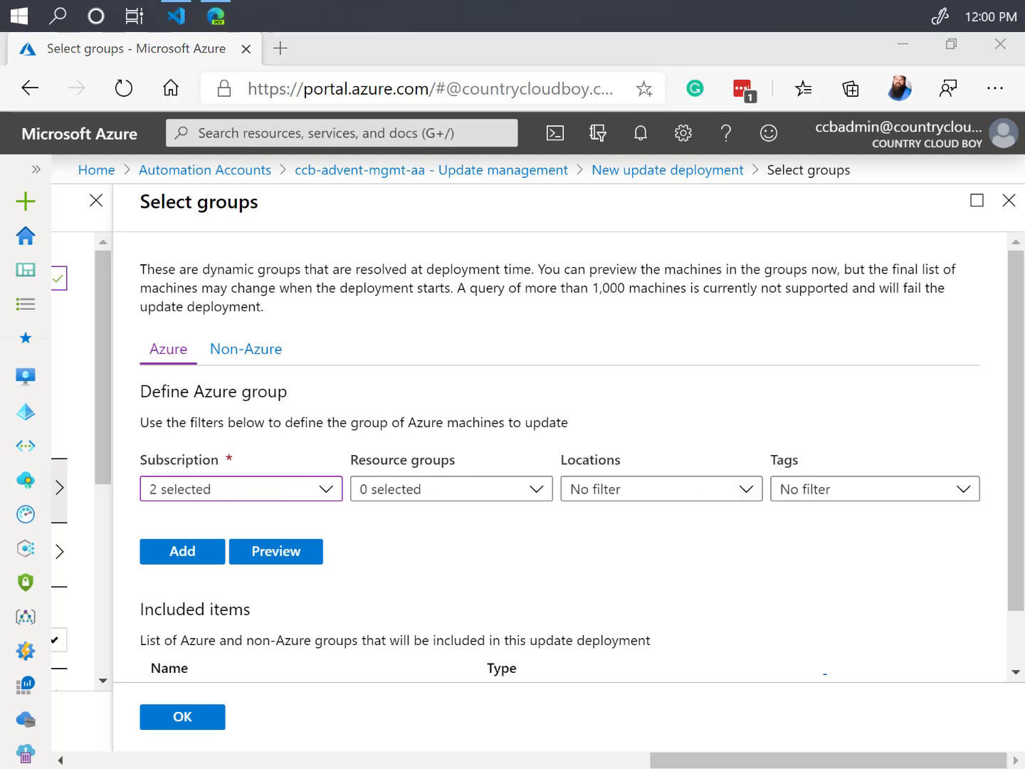
Filter the Azure group by the UpdateManagement tag with the value Saturday.
left_click(864, 488)
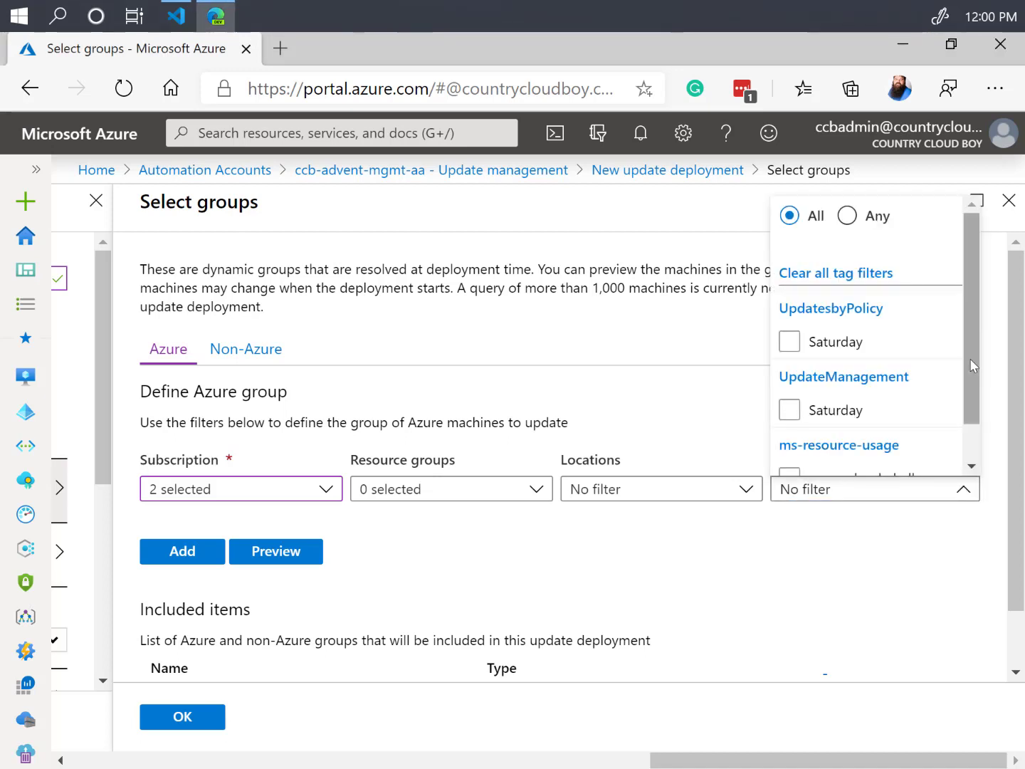
scroll(974, 361, "down", 1)
scroll(981, 356, "up", 1)
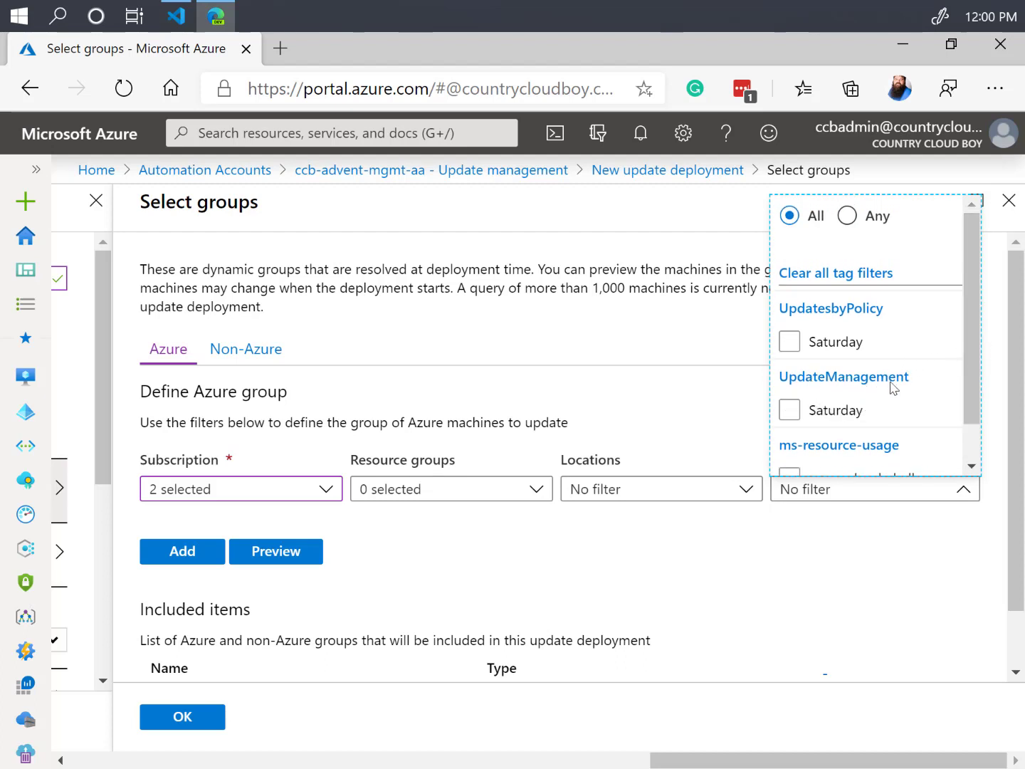
left_click(790, 410)
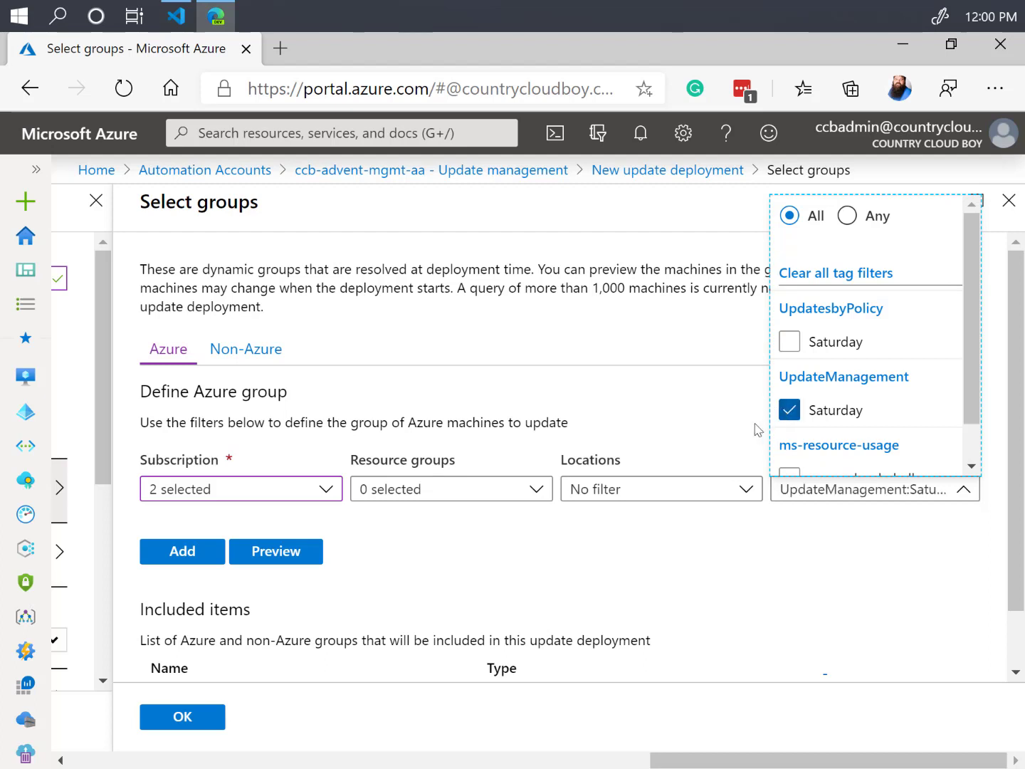
left_click(779, 556)
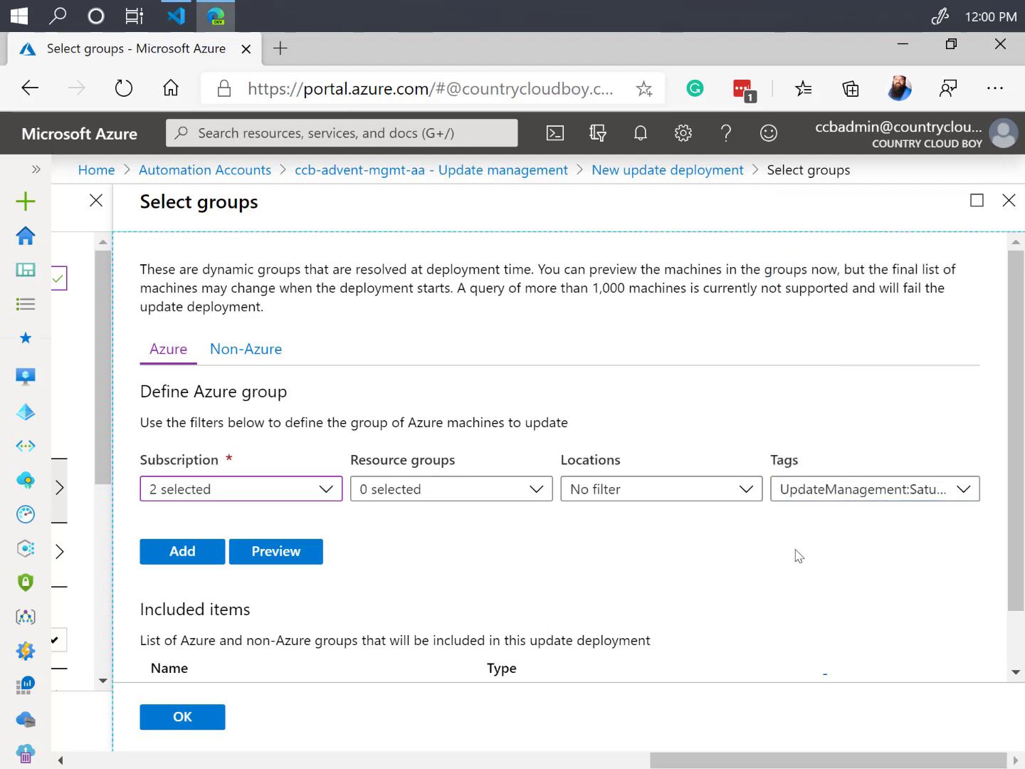
Preview the machines matching the Azure group, add the group to the included items and confirm the group selection.
scroll(918, 498, "down", 1)
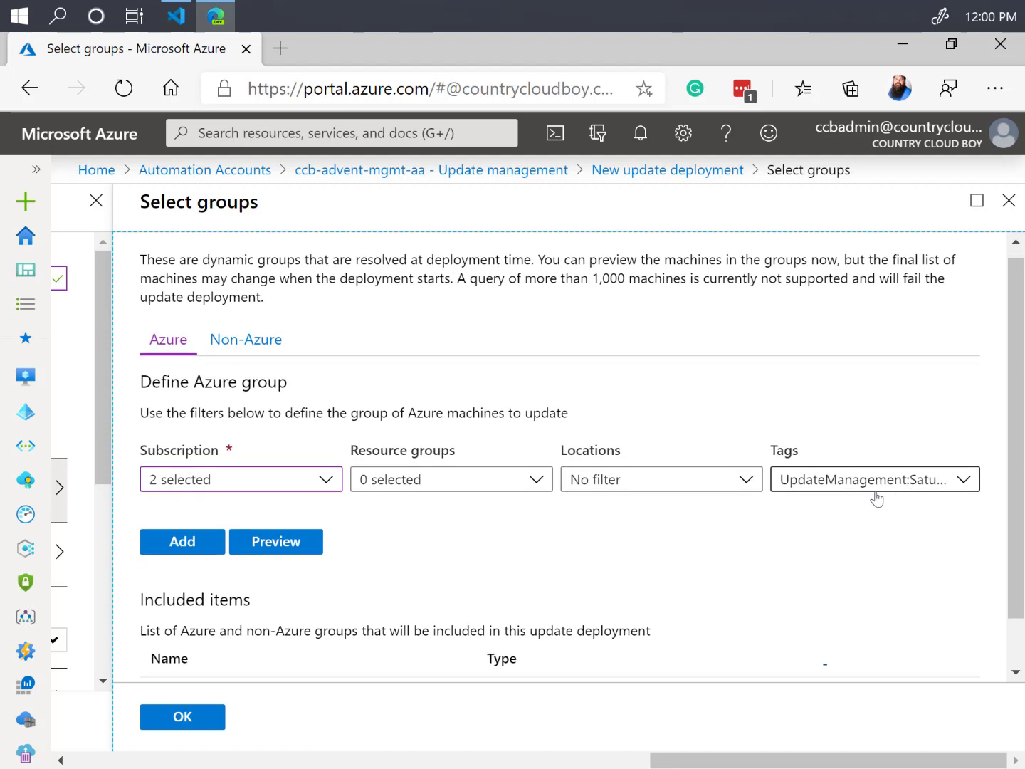
left_click(276, 542)
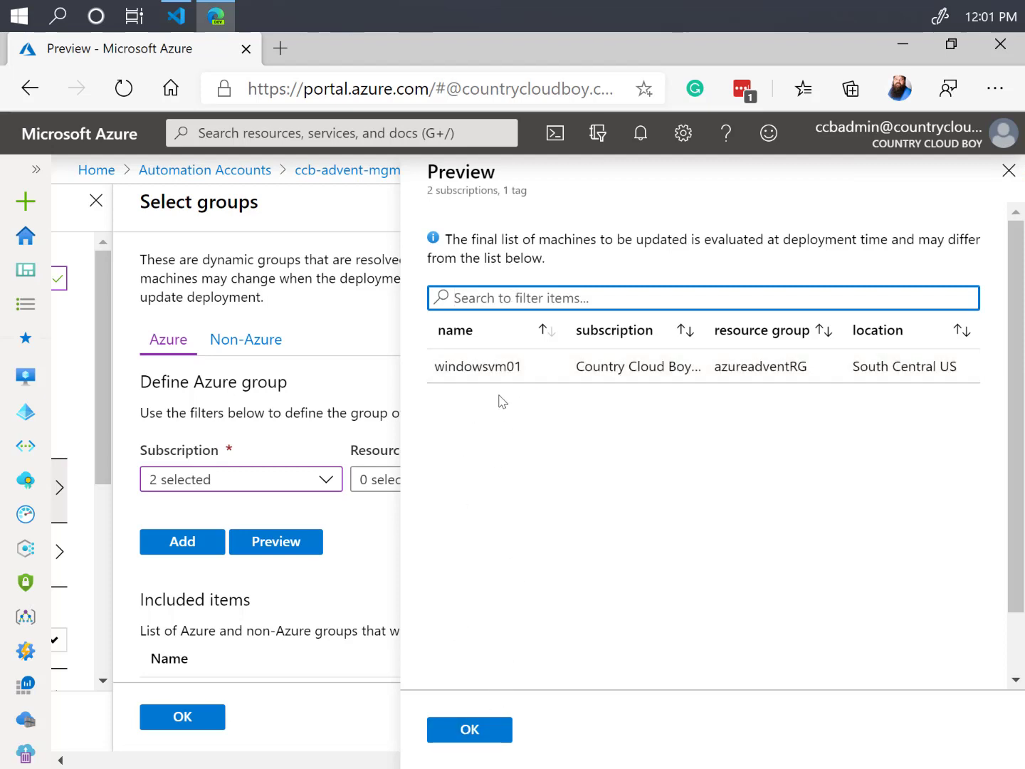
left_click(472, 728)
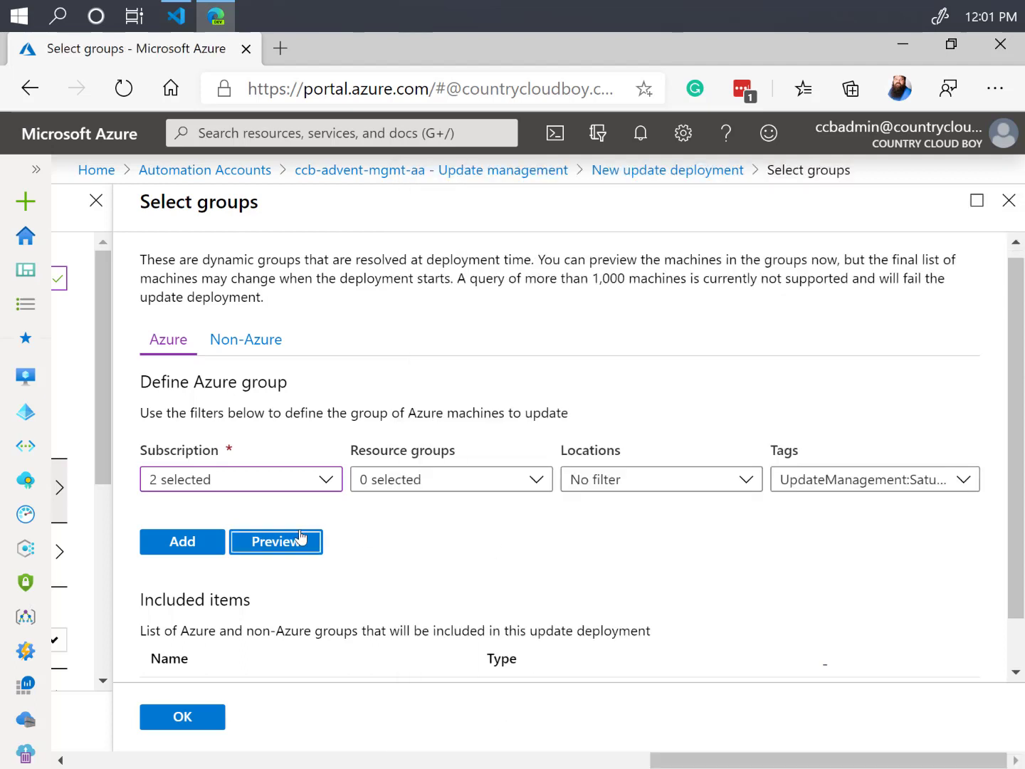
left_click(202, 542)
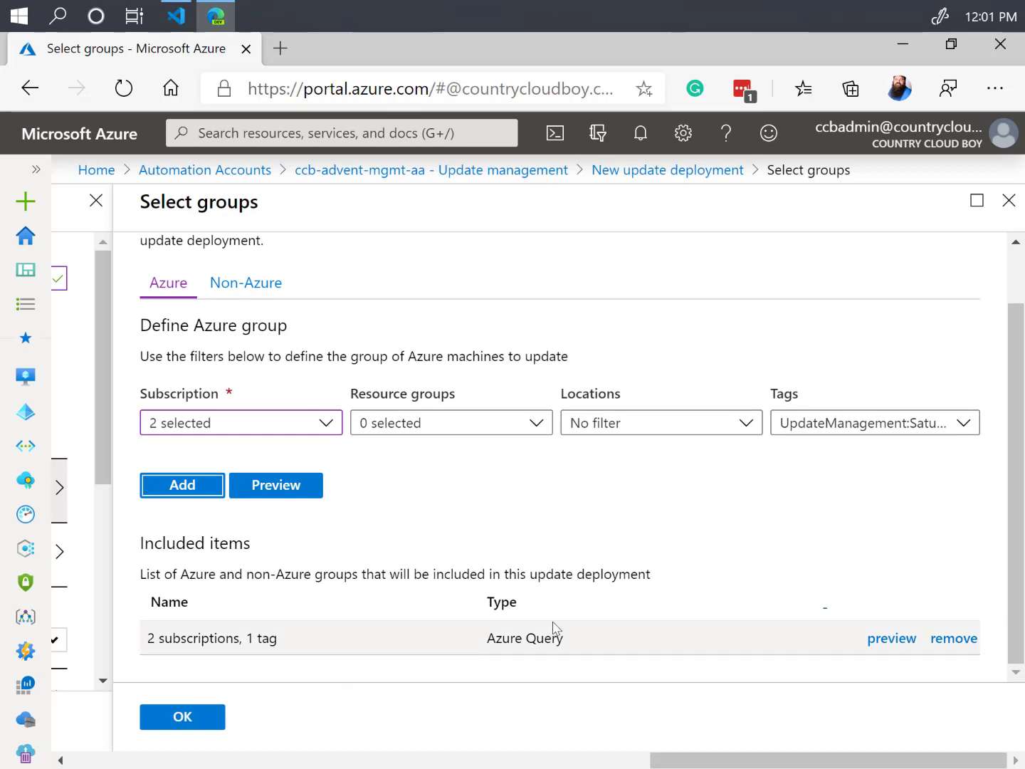
left_click(192, 717)
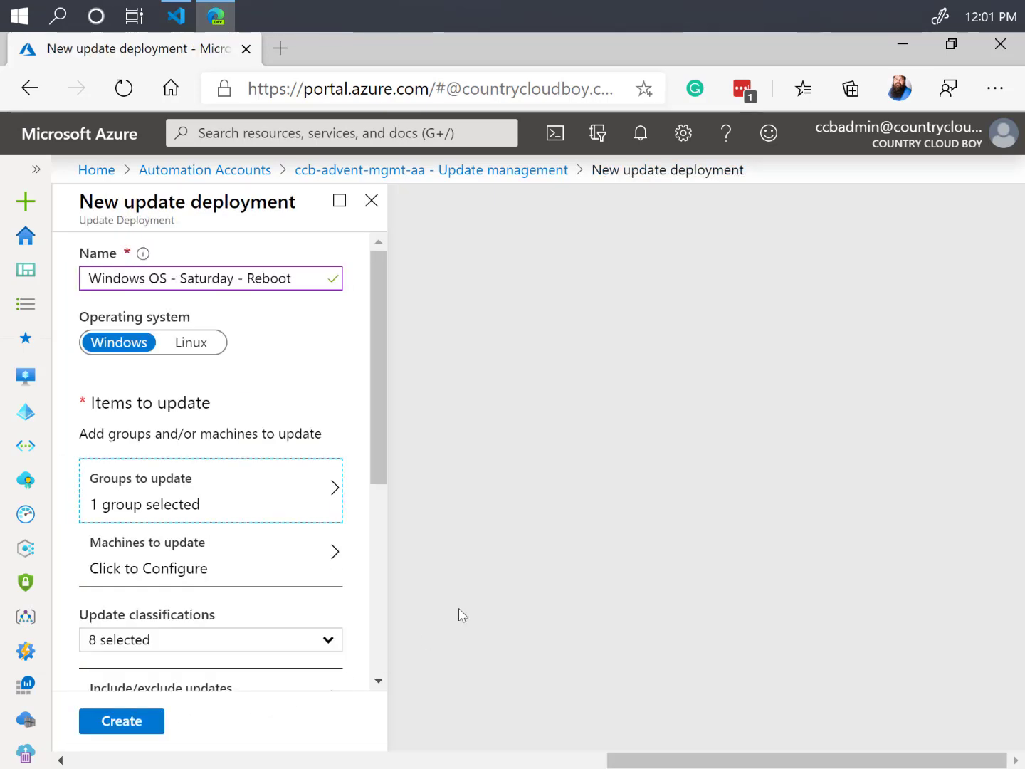
Review the available update classifications and the include/exclude updates options of the deployment.
scroll(163, 515, "down", 4)
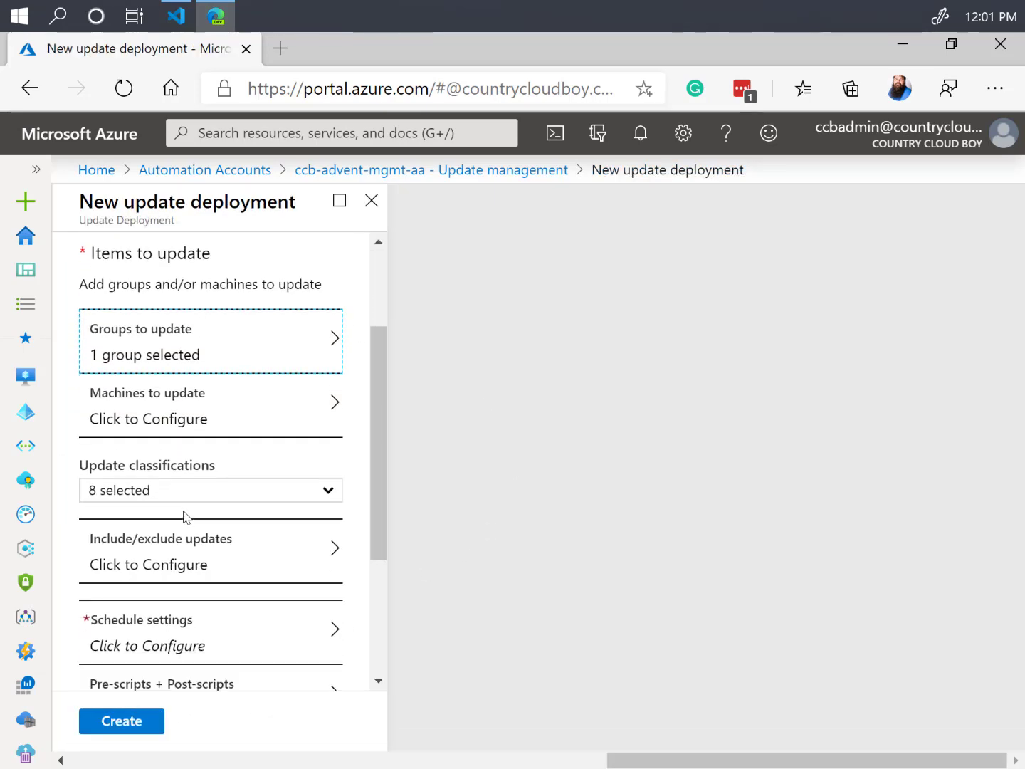
left_click(236, 373)
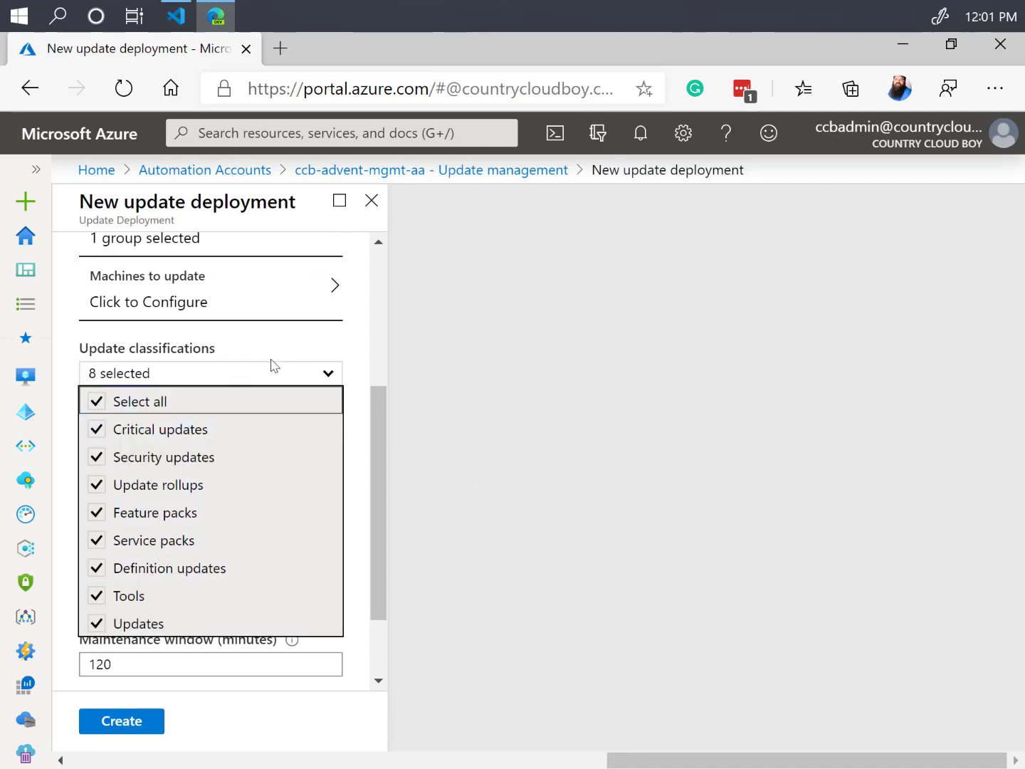
left_click(262, 340)
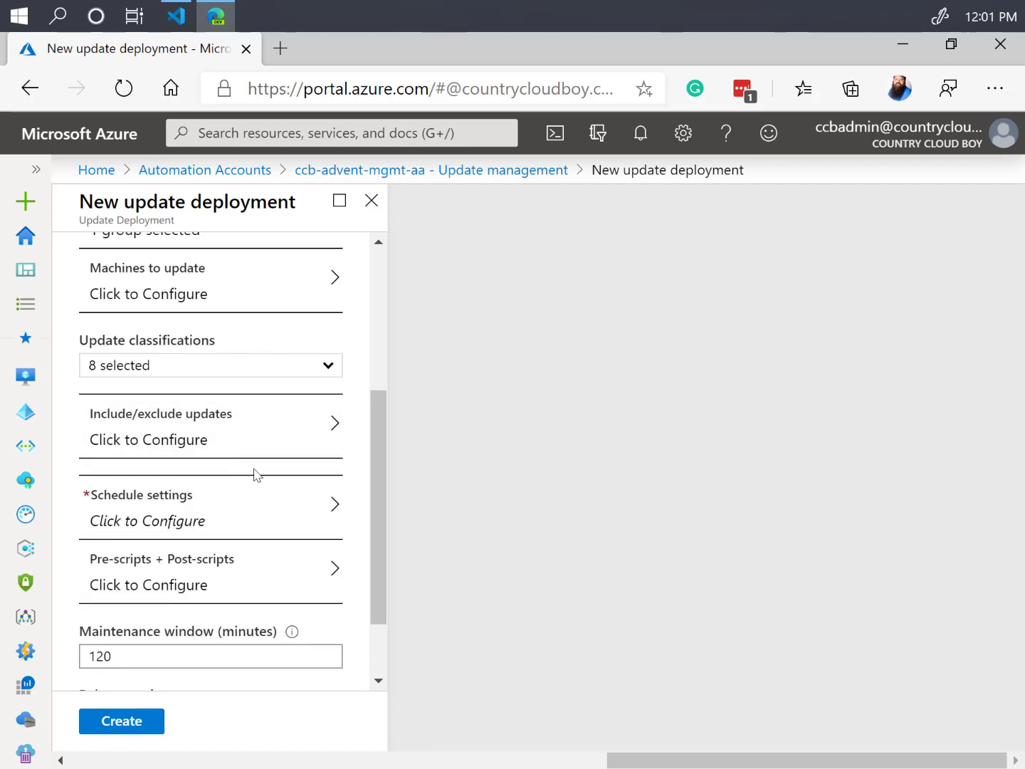
left_click(239, 425)
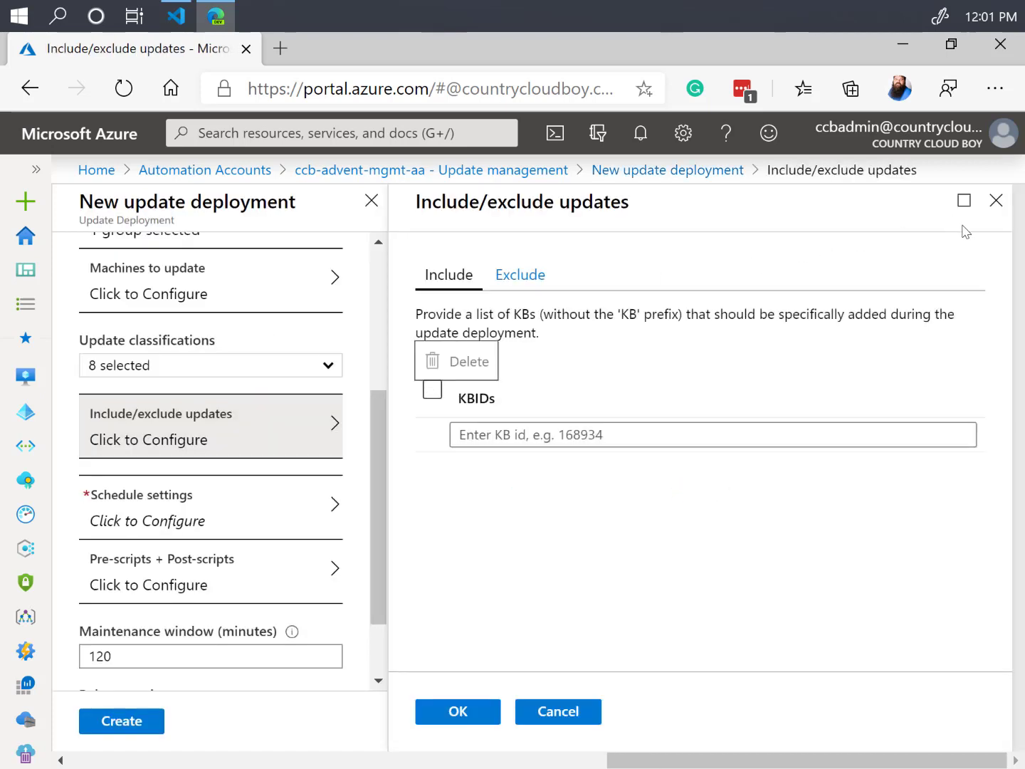
left_click(996, 200)
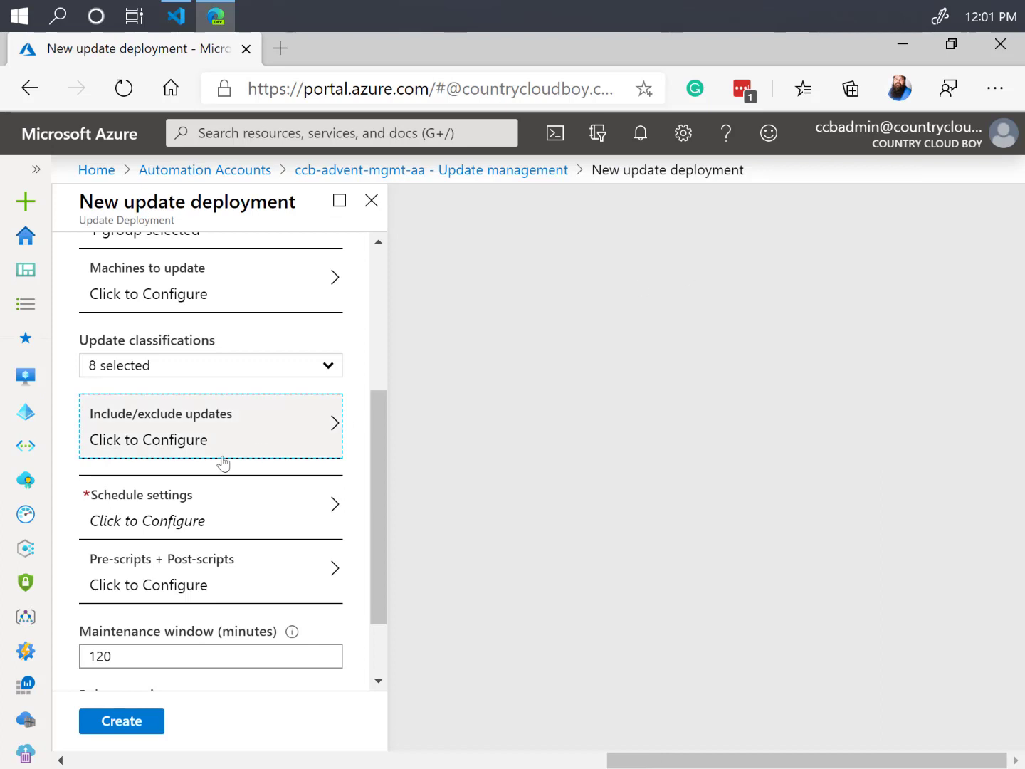
Open the deployment's schedule settings and look through the available time zones.
left_click(193, 516)
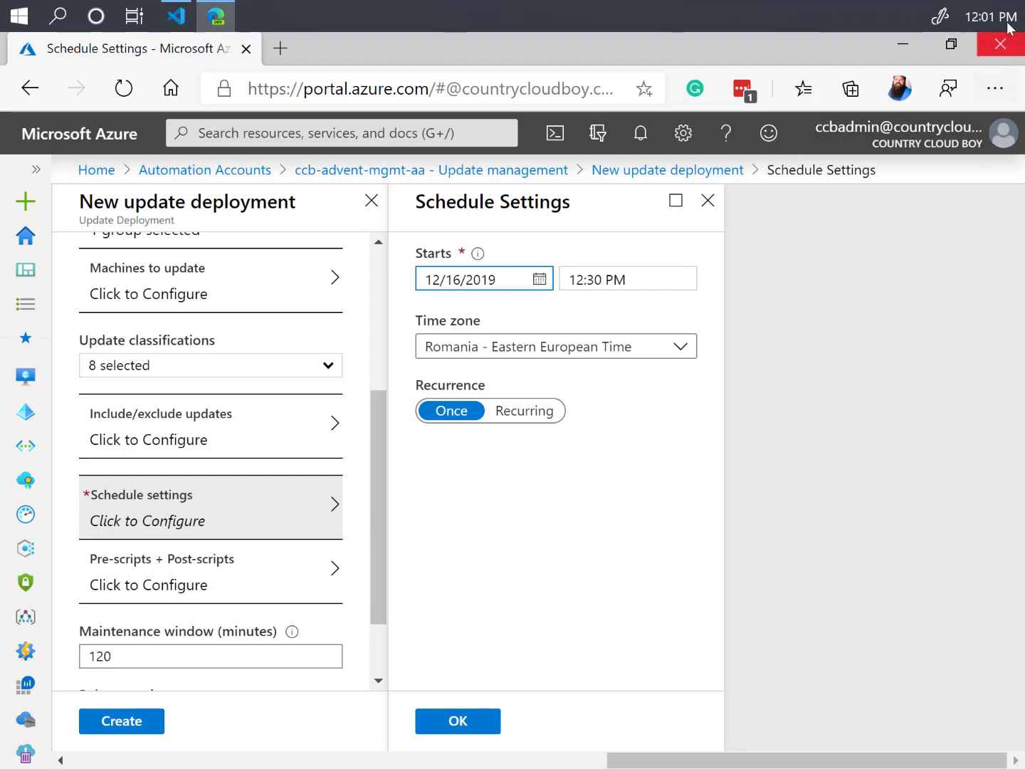
mouse_move(995, 21)
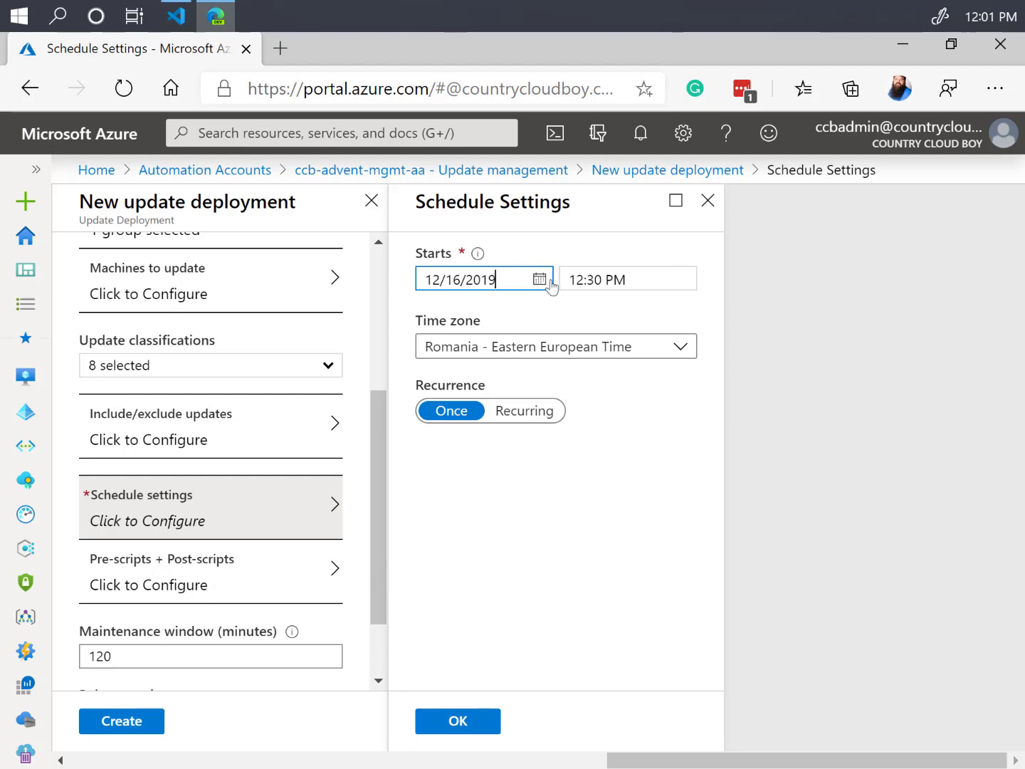
left_click(530, 349)
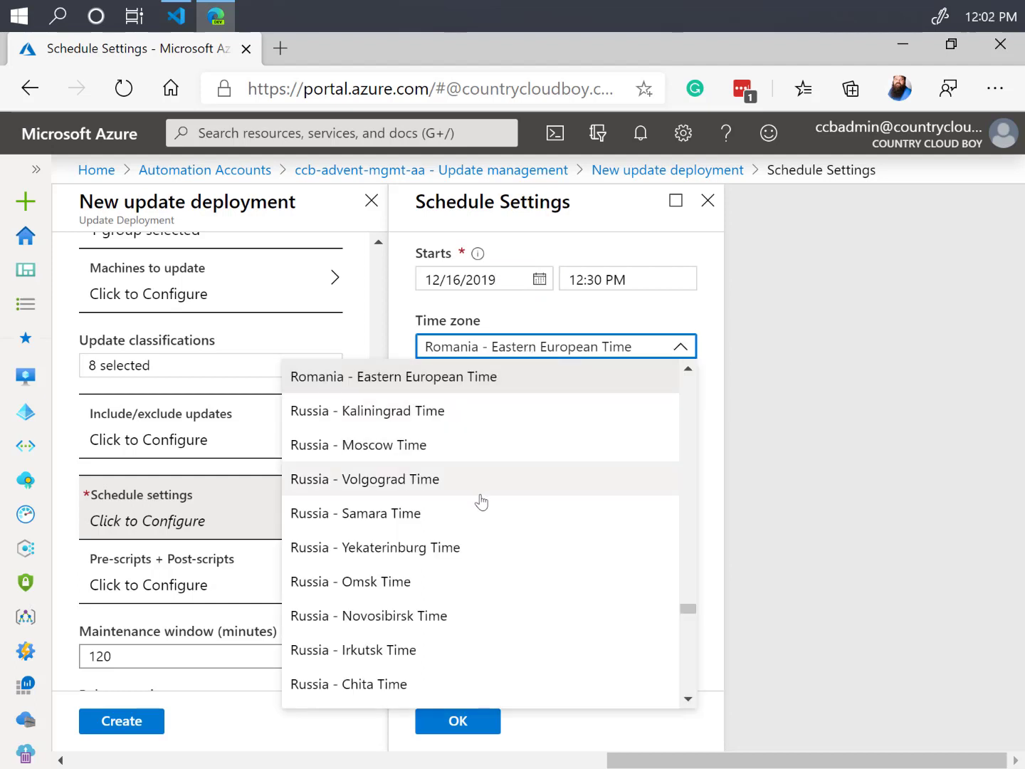
scroll(484, 499, "down", 6)
scroll(508, 511, "down", 3)
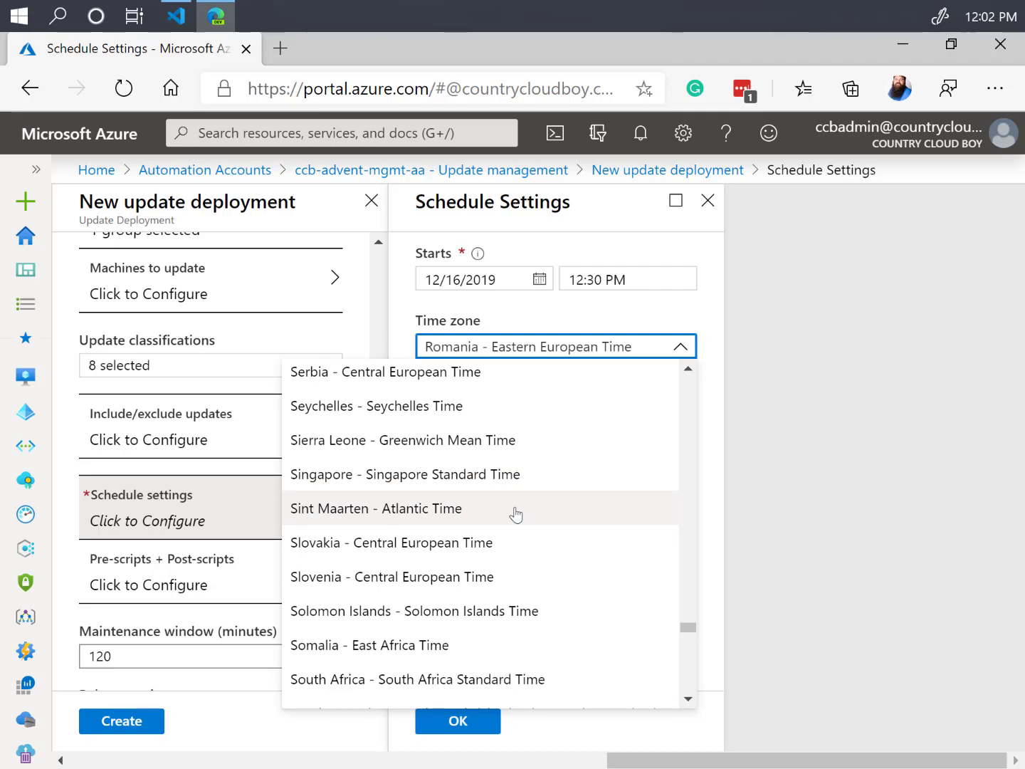
scroll(515, 516, "up", 8)
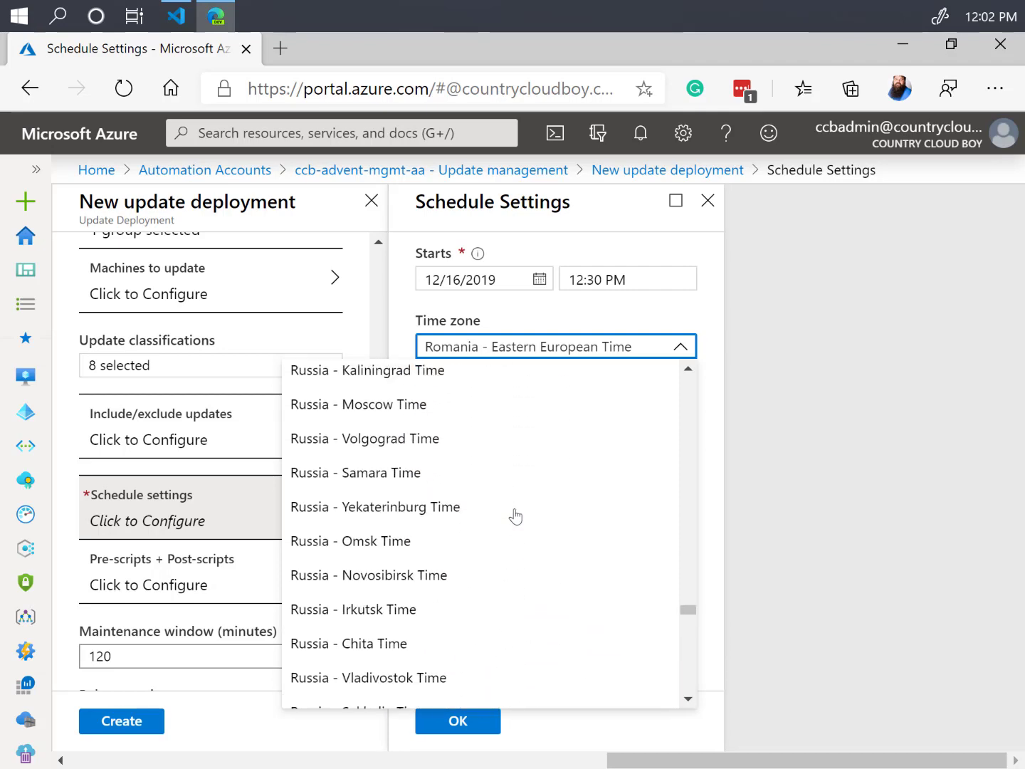
scroll(515, 516, "up", 3)
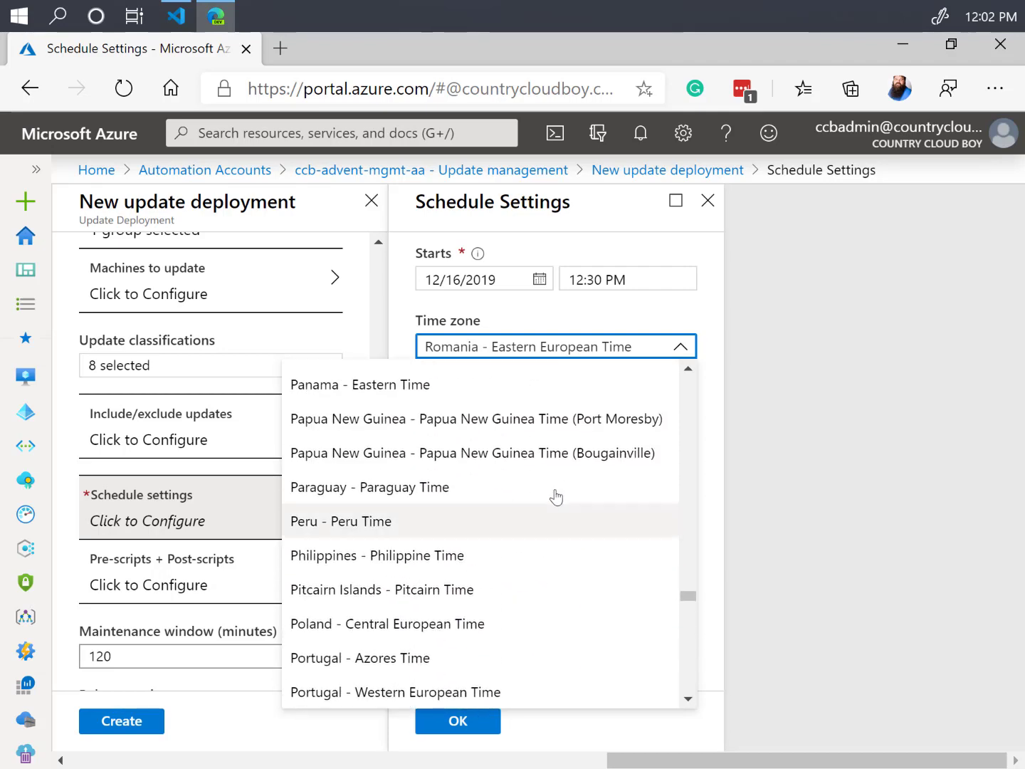
left_click(544, 308)
left_click(539, 348)
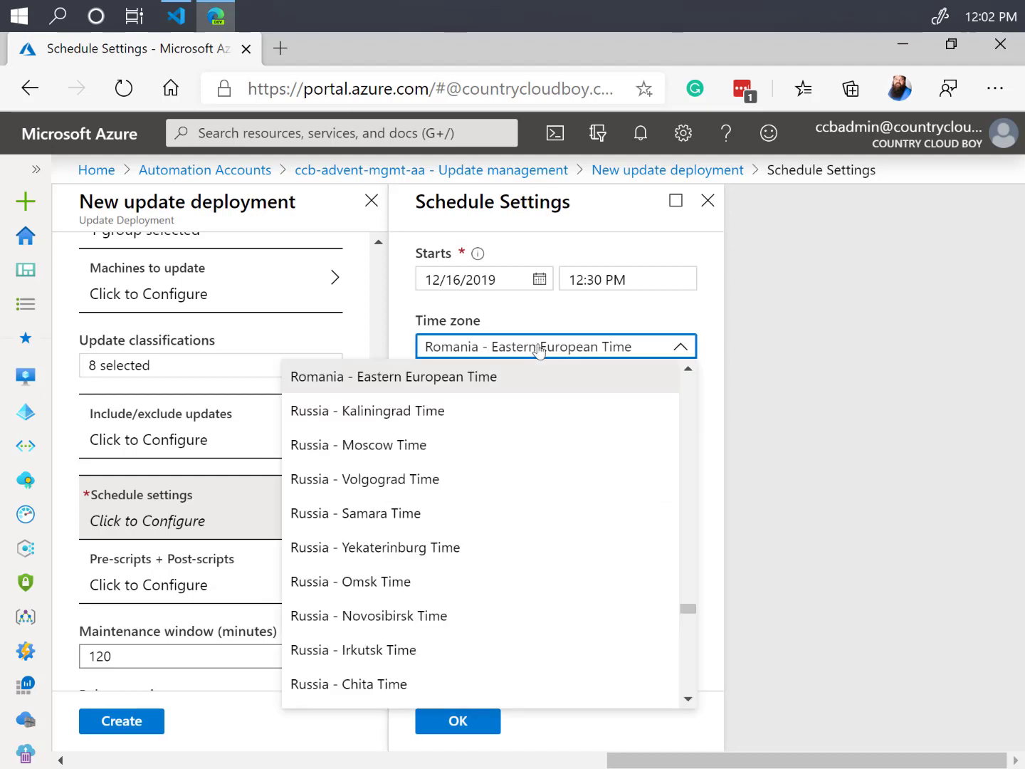
left_click(533, 347)
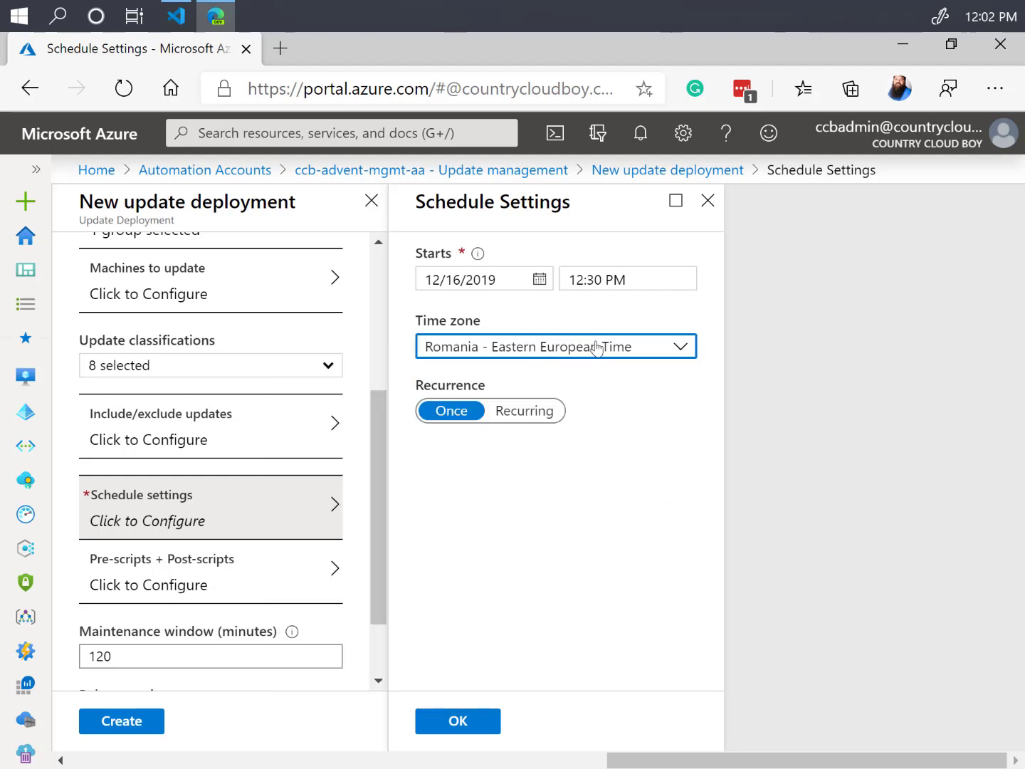
Make the schedule recurring and set its start to 12/21/2019 at 5:30 PM.
left_click(516, 414)
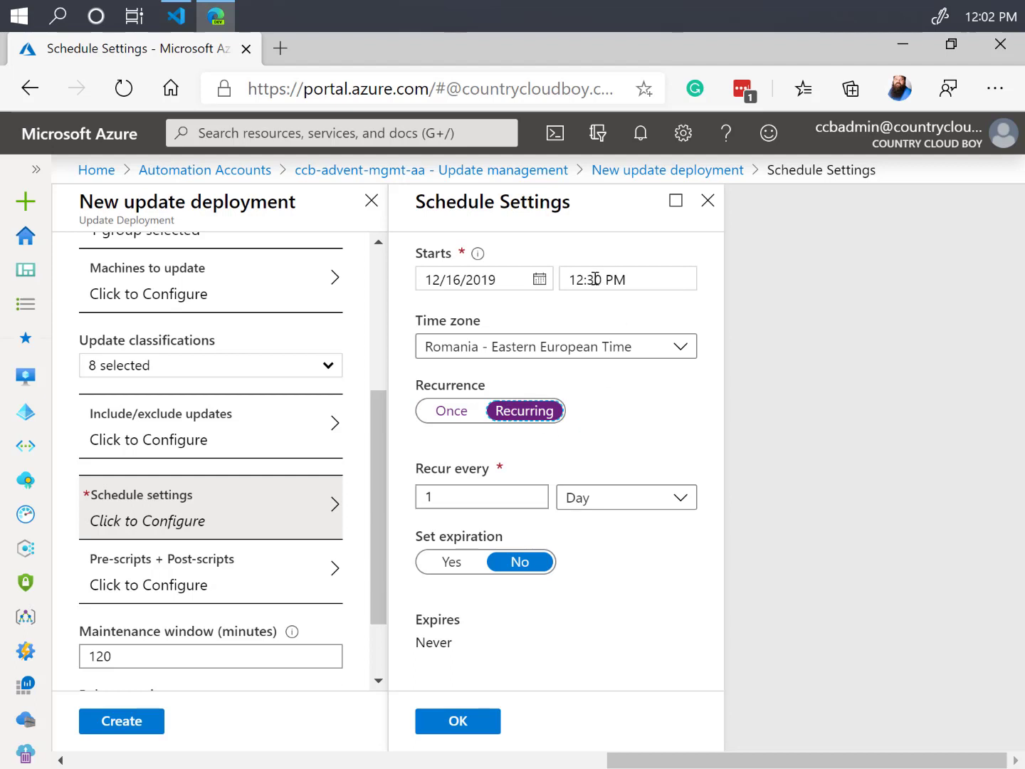
left_click(534, 283)
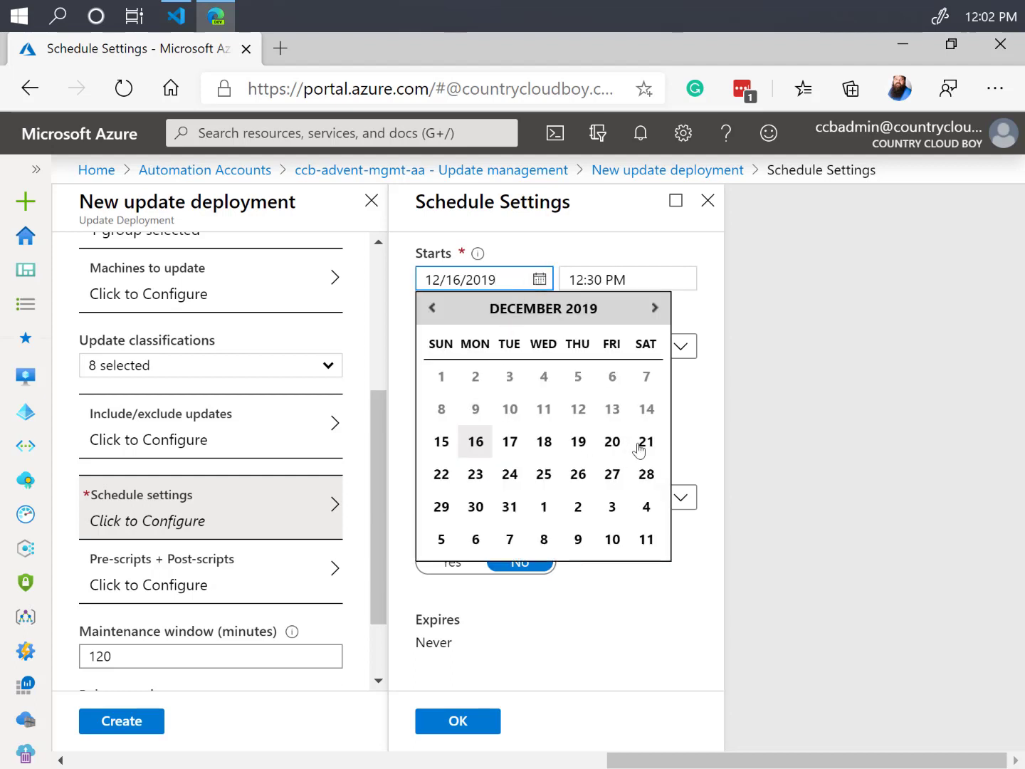
left_click(637, 444)
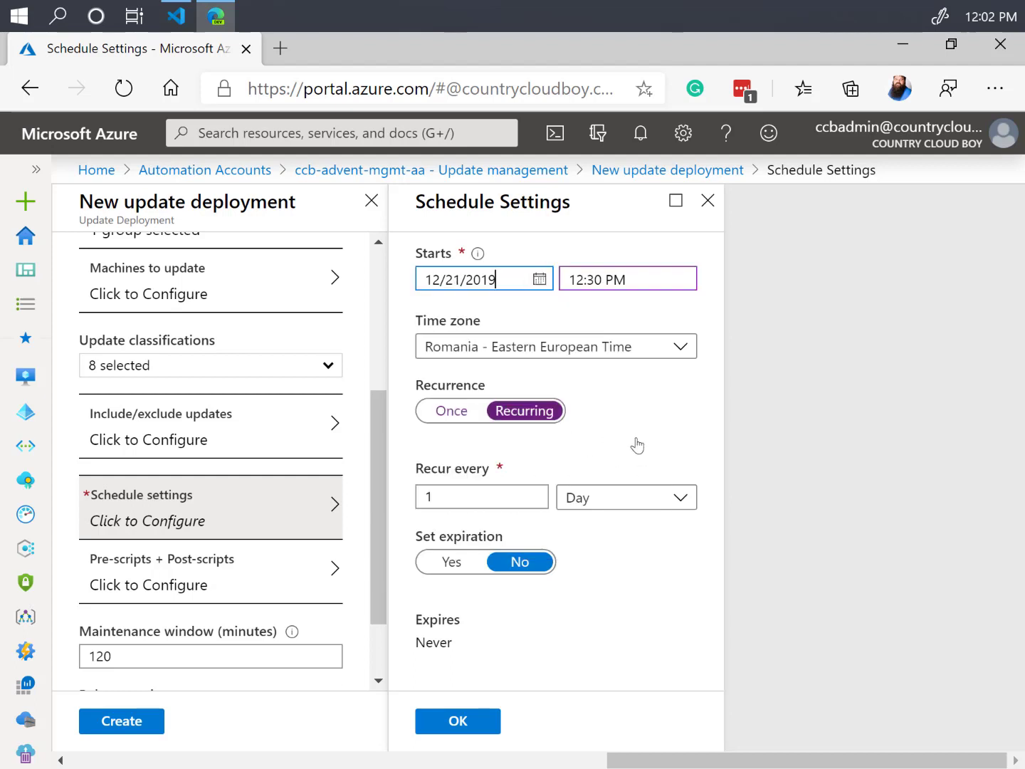
double_click(575, 285)
type("5")
left_click(558, 316)
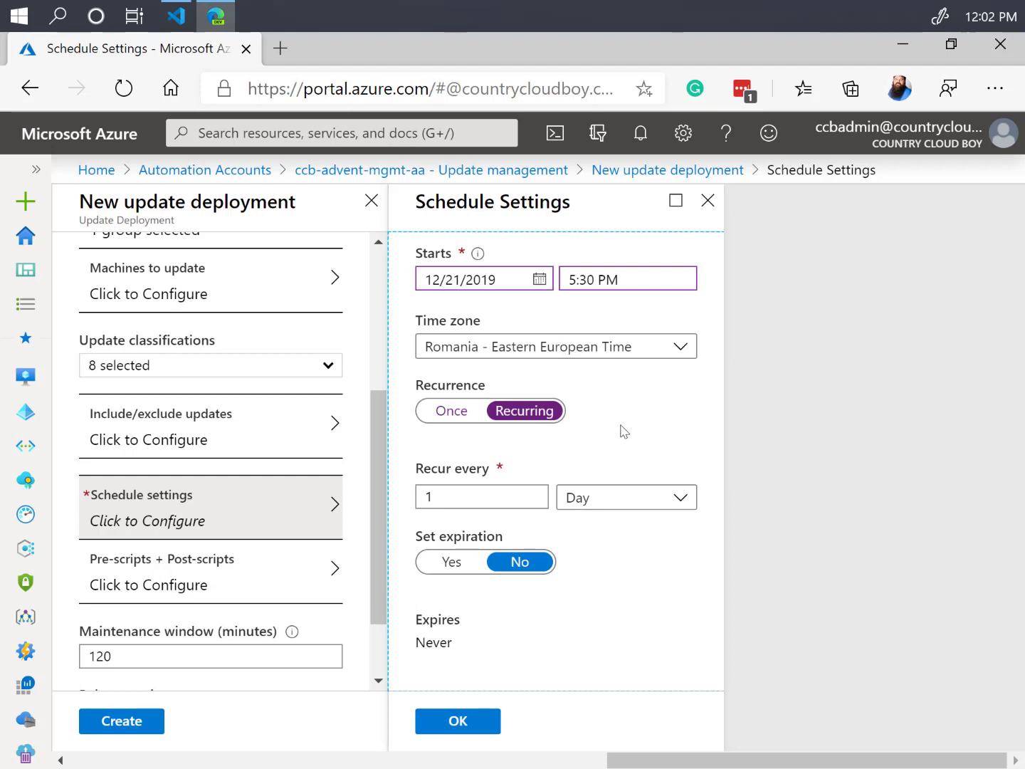
Try a monthly recurrence for the schedule and look through its days-of-month options.
left_click(580, 498)
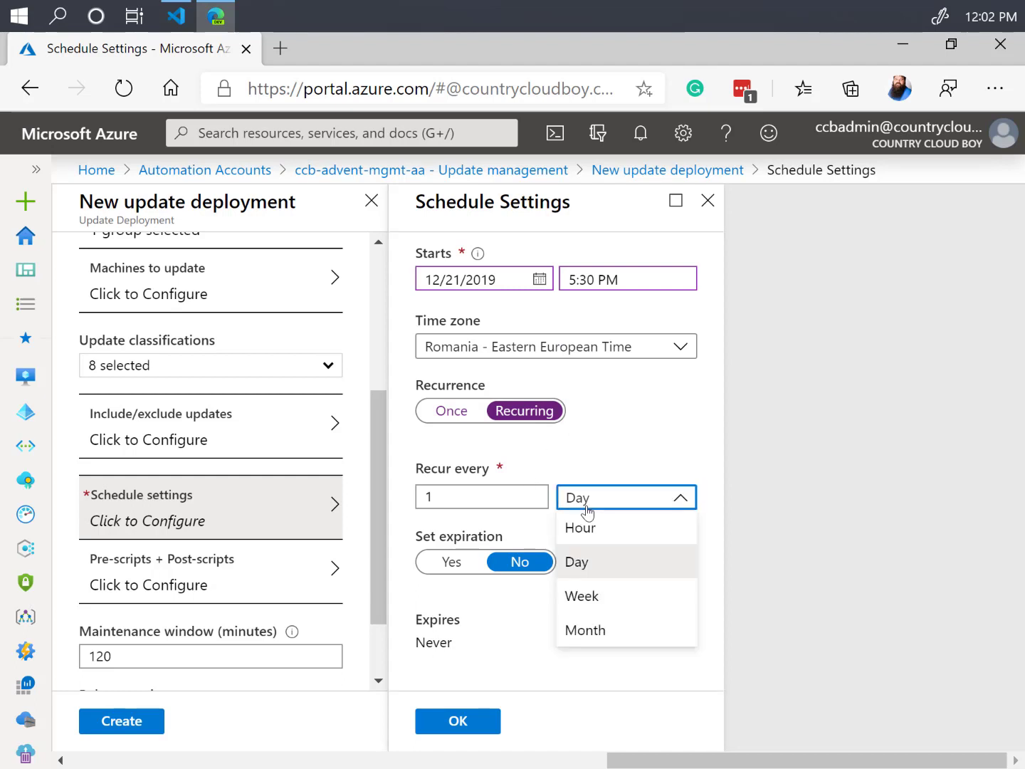
left_click(580, 626)
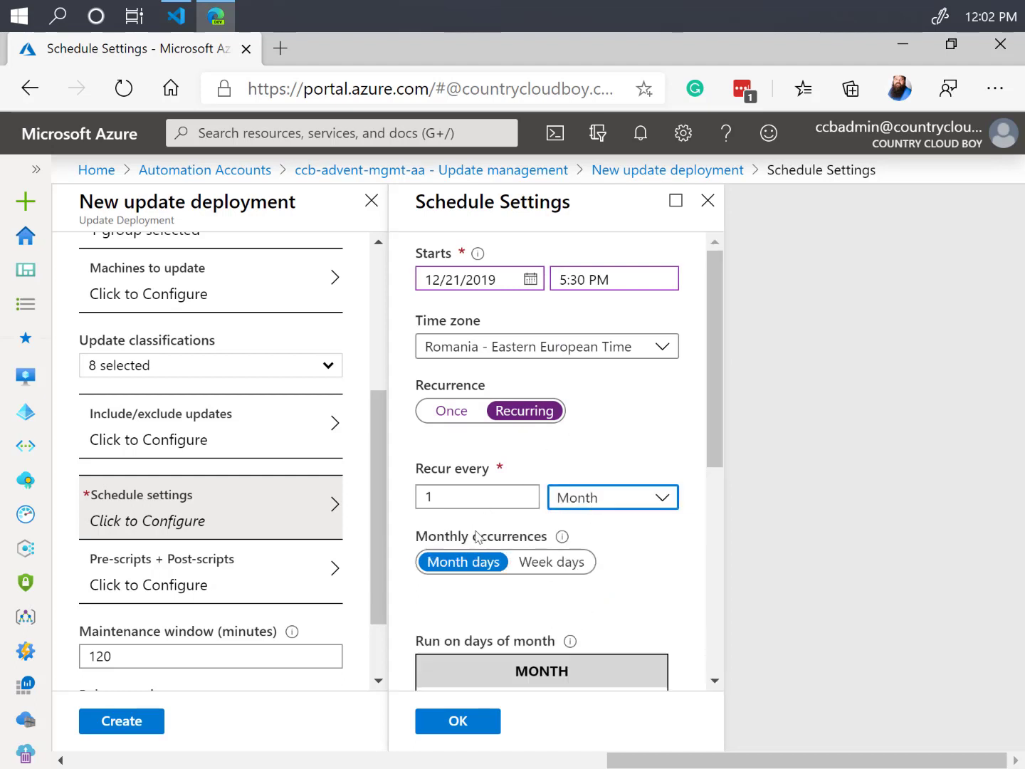
scroll(634, 569, "down", 2)
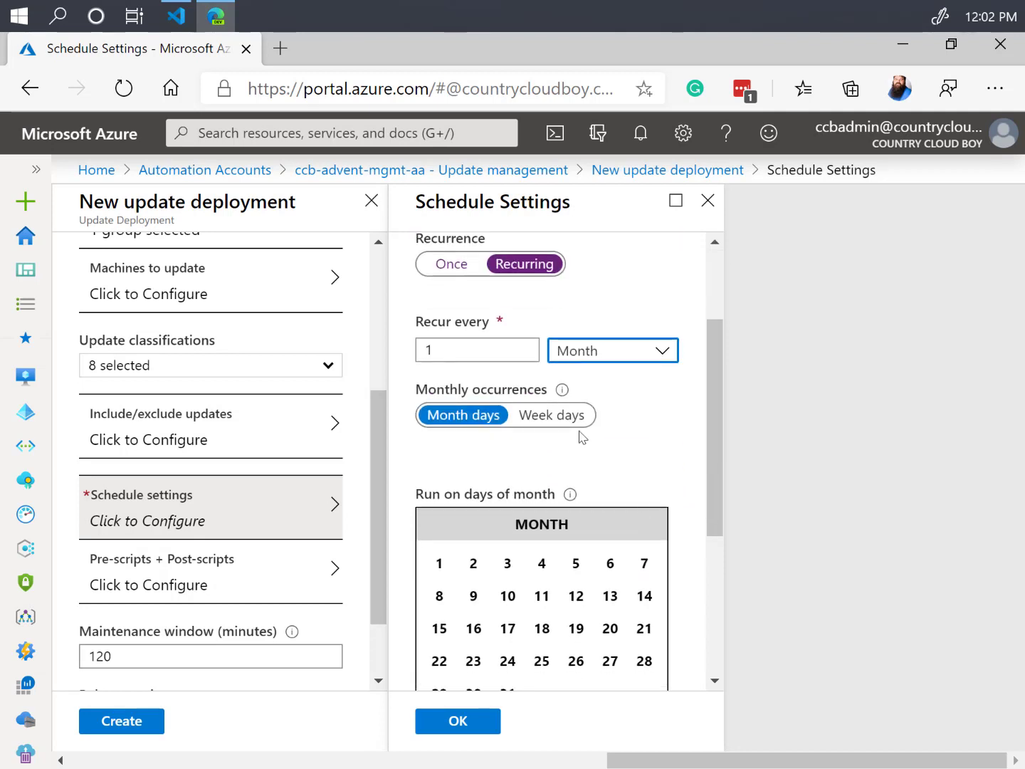
left_click(491, 352)
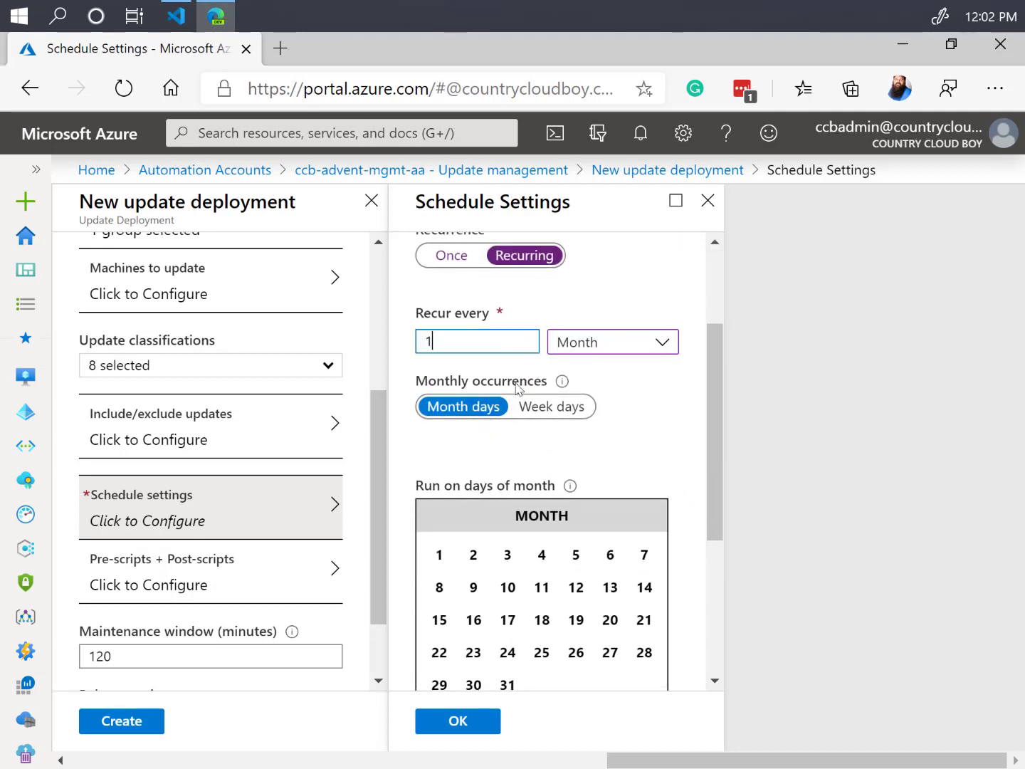
left_click(649, 388)
scroll(672, 419, "down", 1)
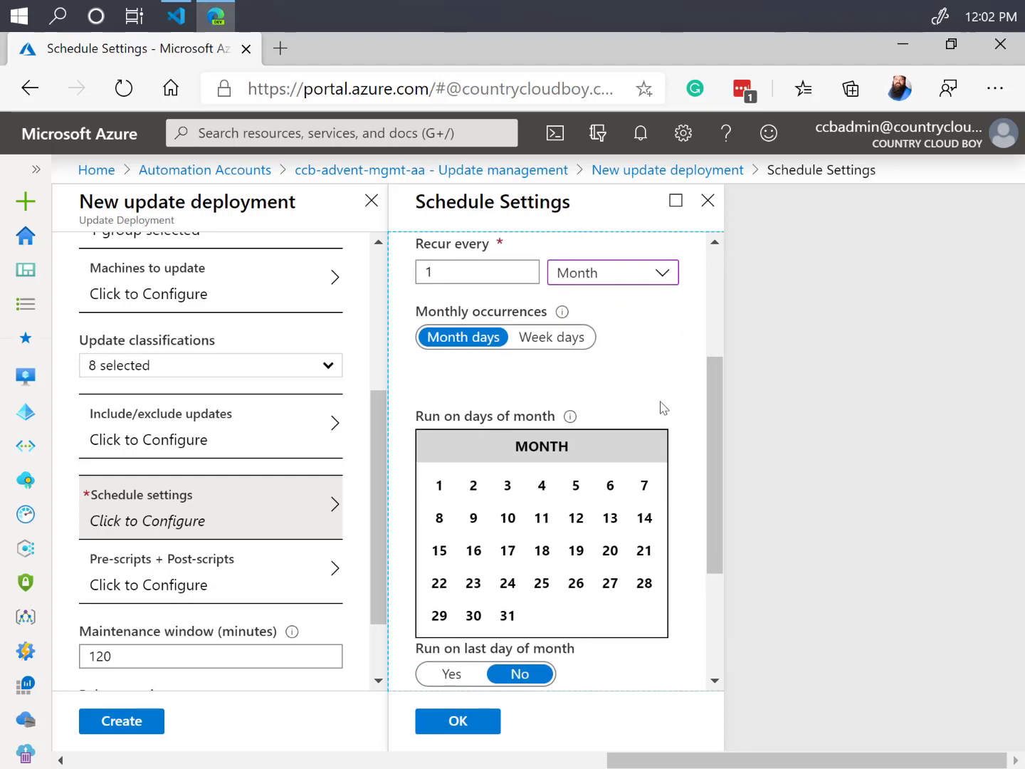
scroll(633, 463, "up", 1)
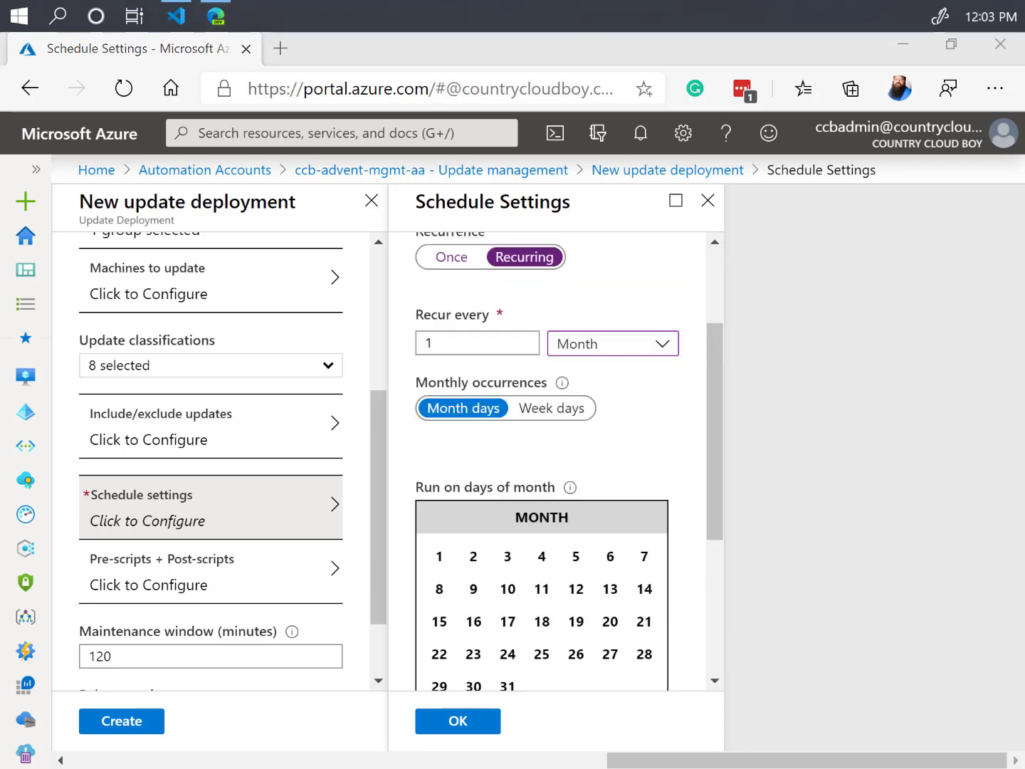
Set the schedule to recur every 2 weeks.
left_click(639, 349)
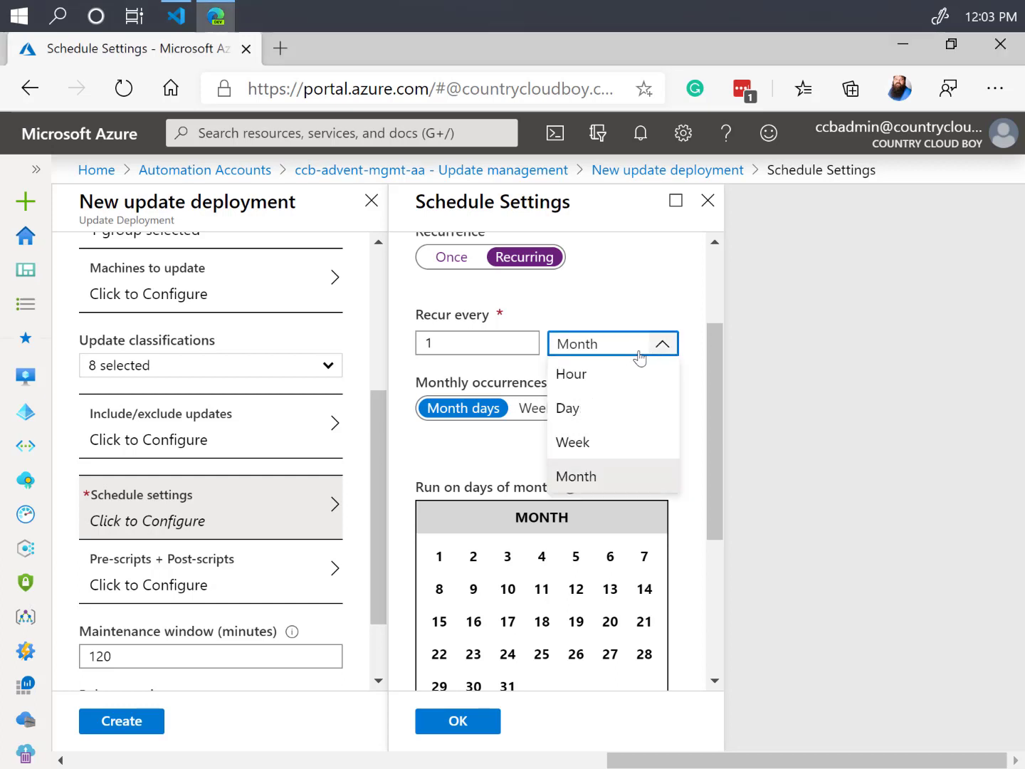
left_click(567, 441)
left_click(457, 339)
double_click(458, 339)
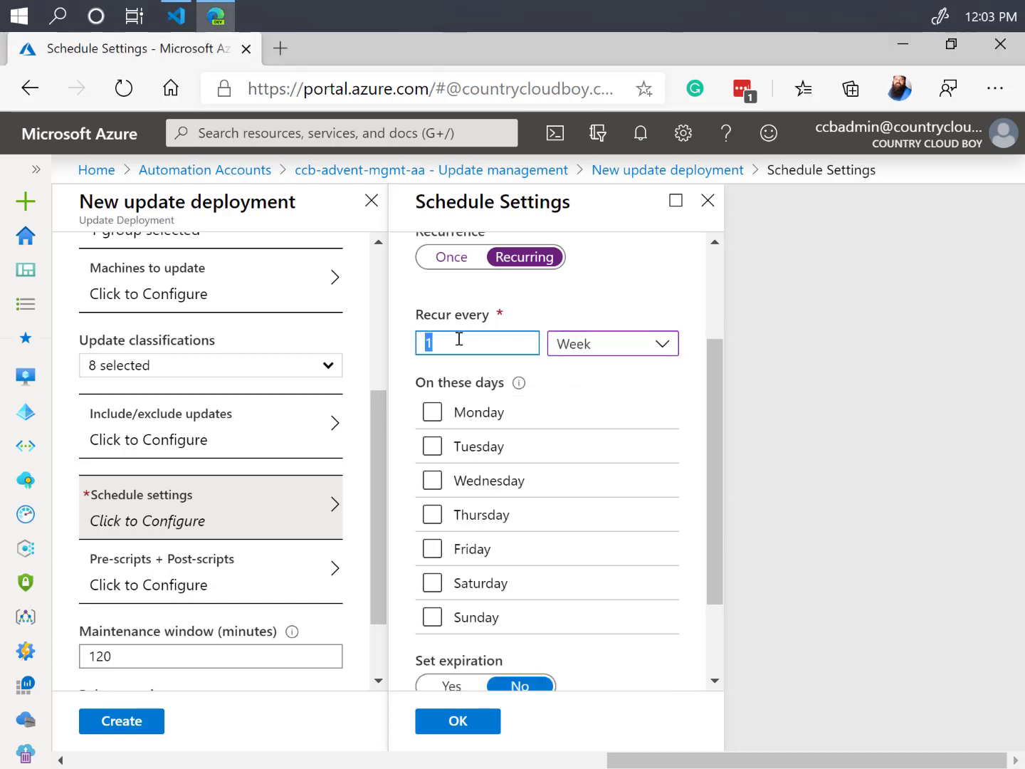
type("4")
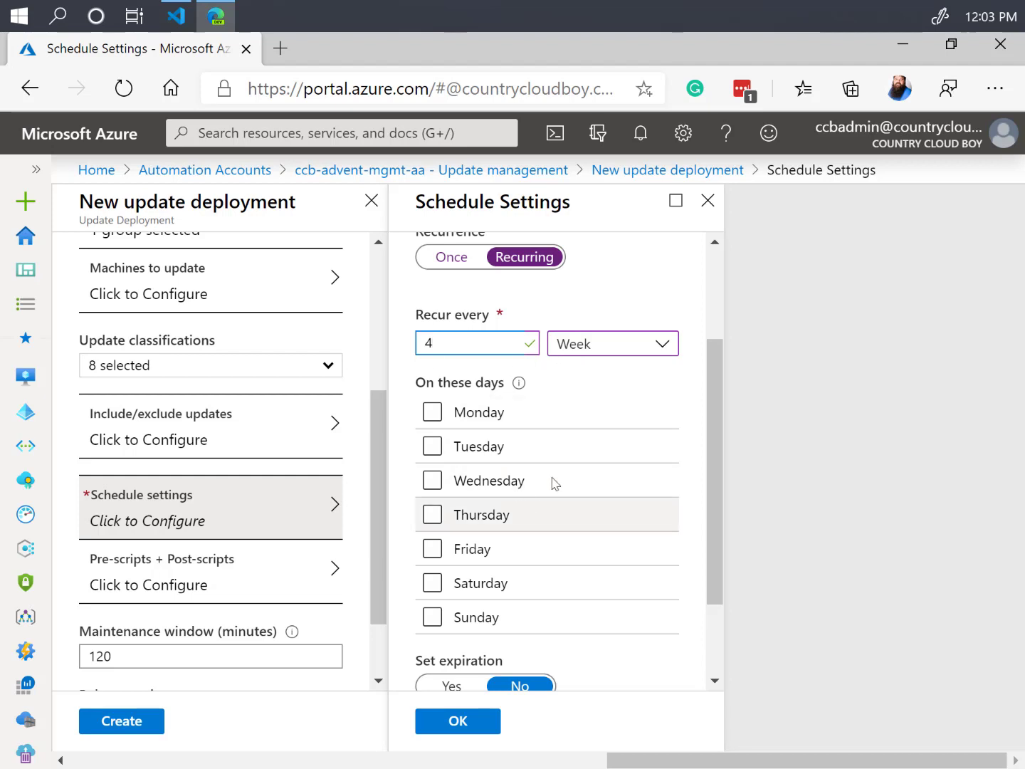
double_click(476, 343)
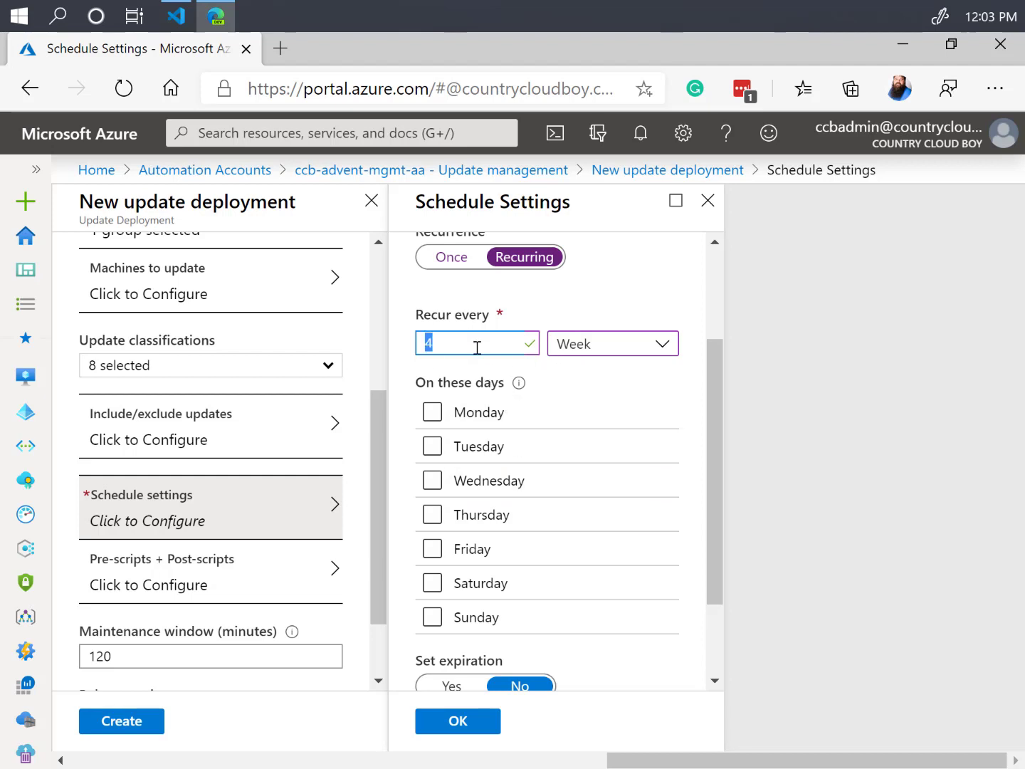
type("2")
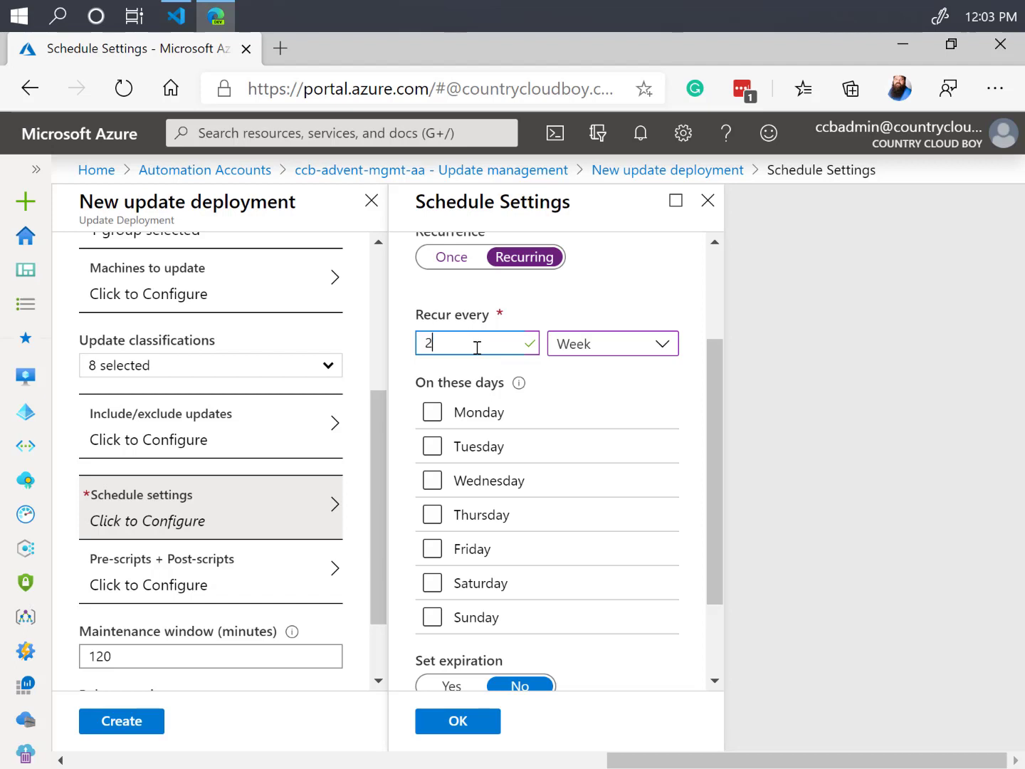
Select Wednesday as the recurrence day and confirm the schedule settings.
left_click(432, 481)
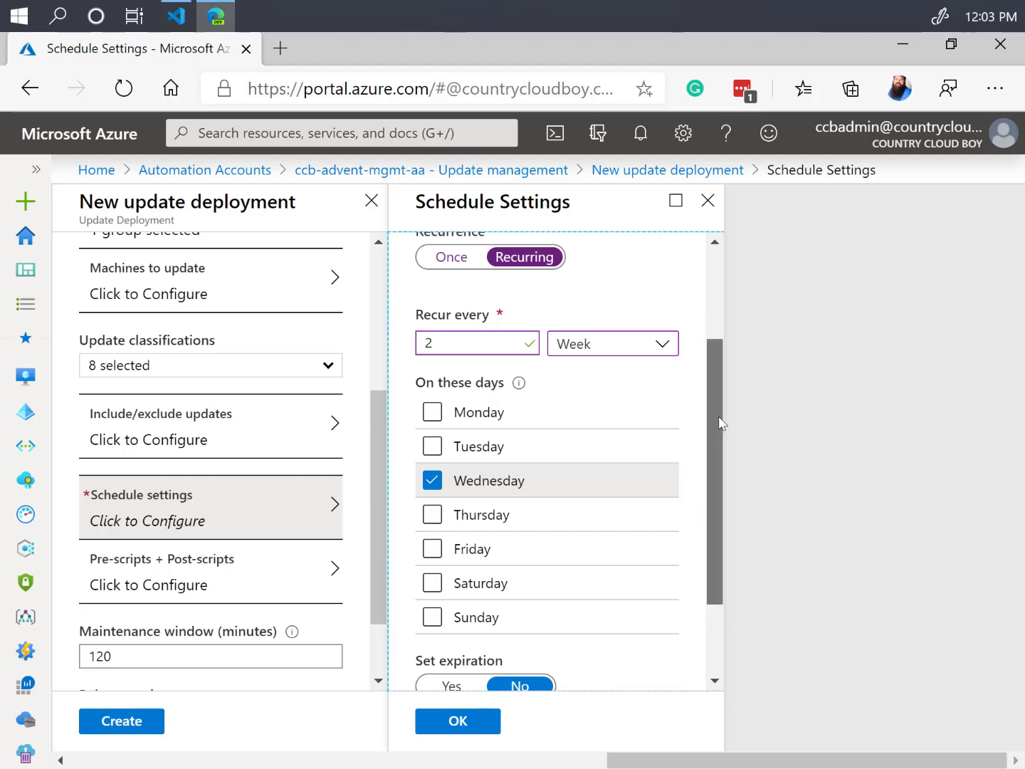
left_click_drag(718, 415, 715, 512)
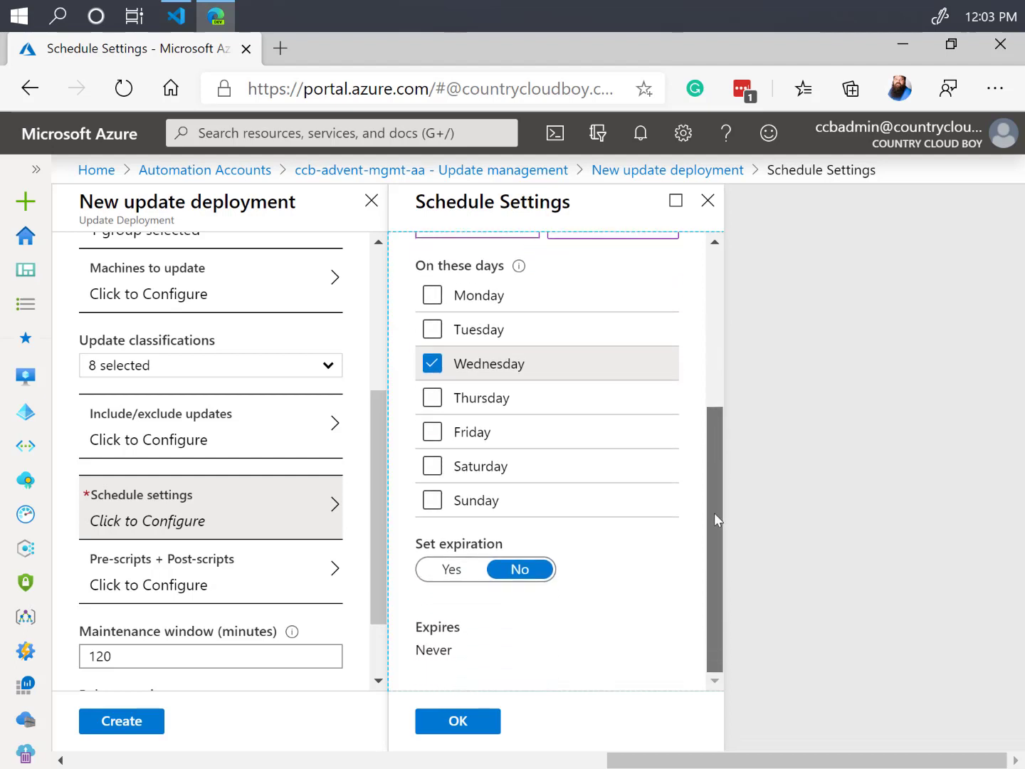
left_click(459, 721)
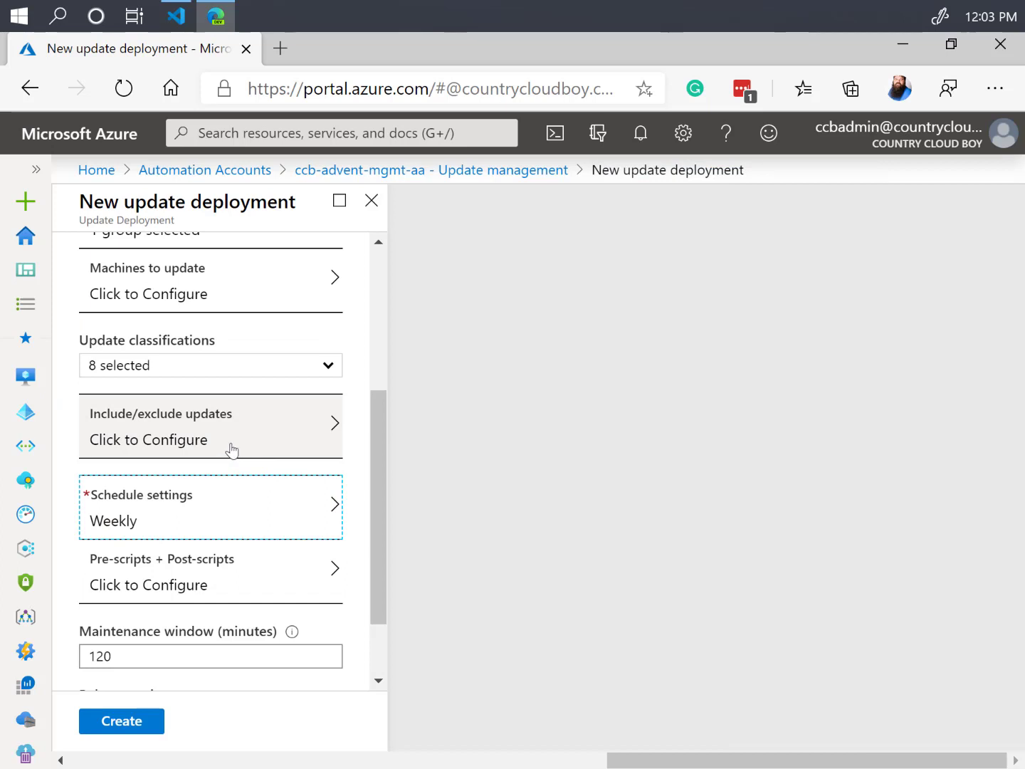
Reopen the schedule settings, replace Wednesday with Saturday as the recurrence day and confirm.
left_click(199, 507)
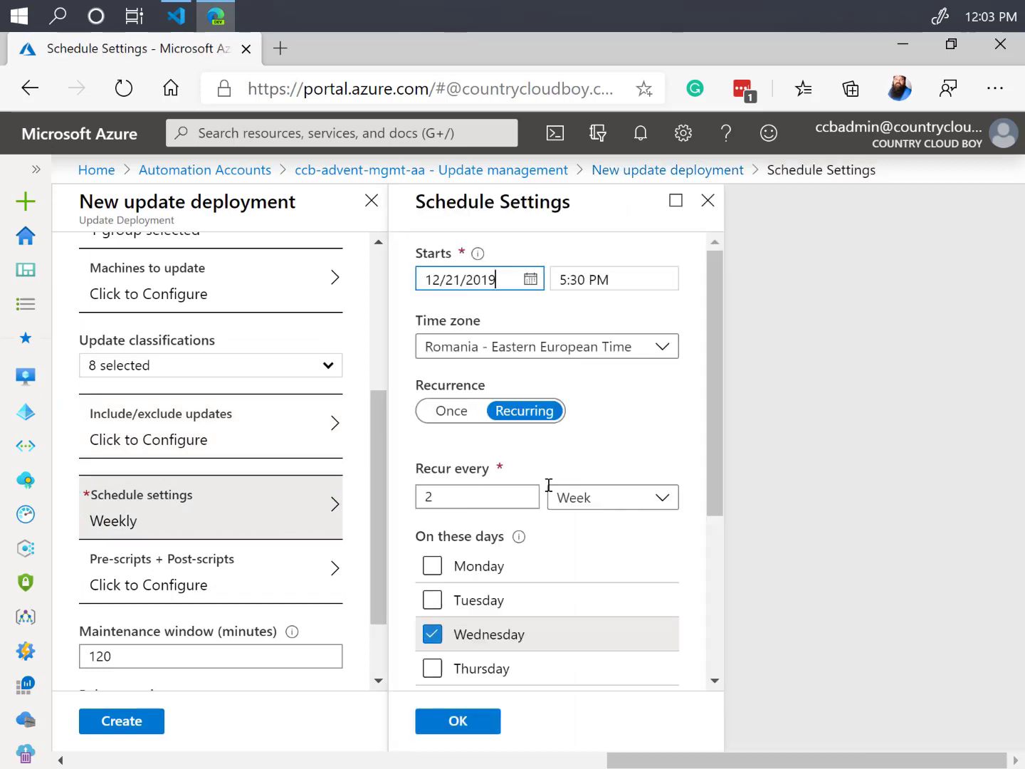
scroll(600, 510, "down", 3)
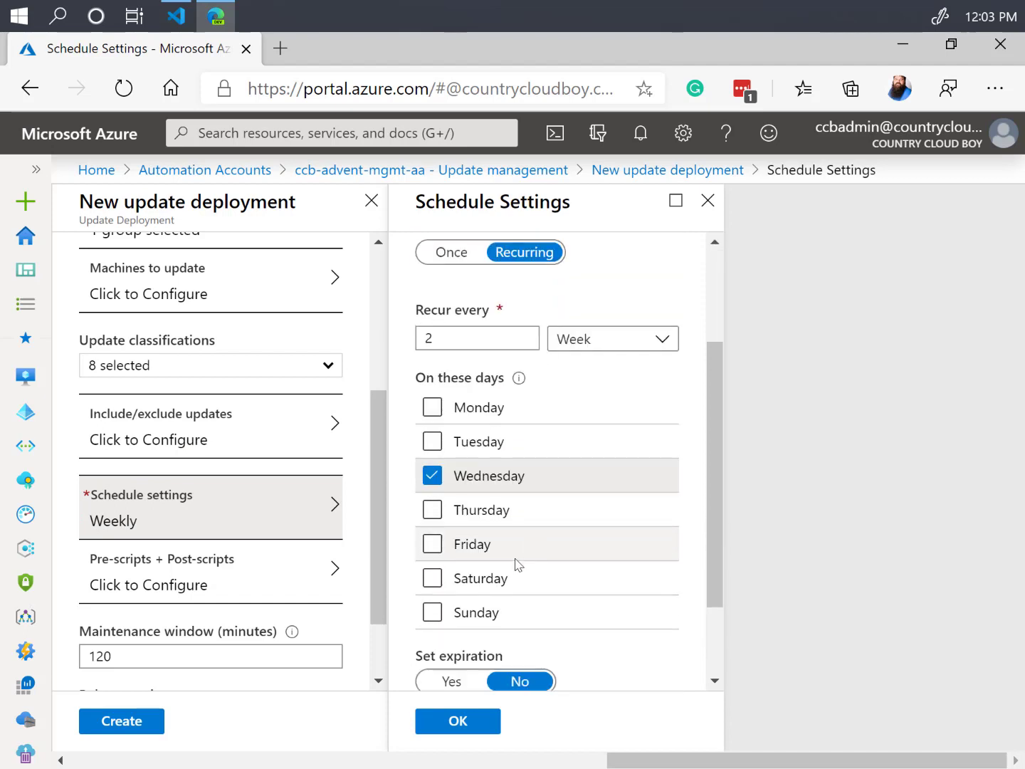
scroll(518, 564, "down", 1)
left_click(431, 425)
left_click(460, 530)
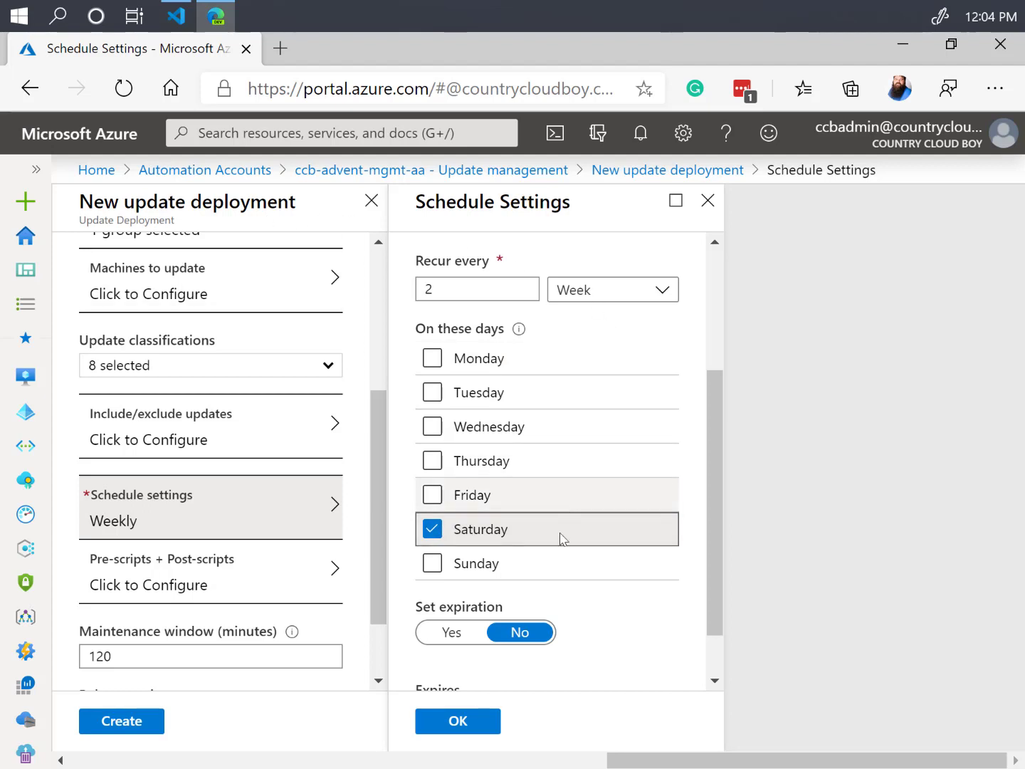
left_click(460, 719)
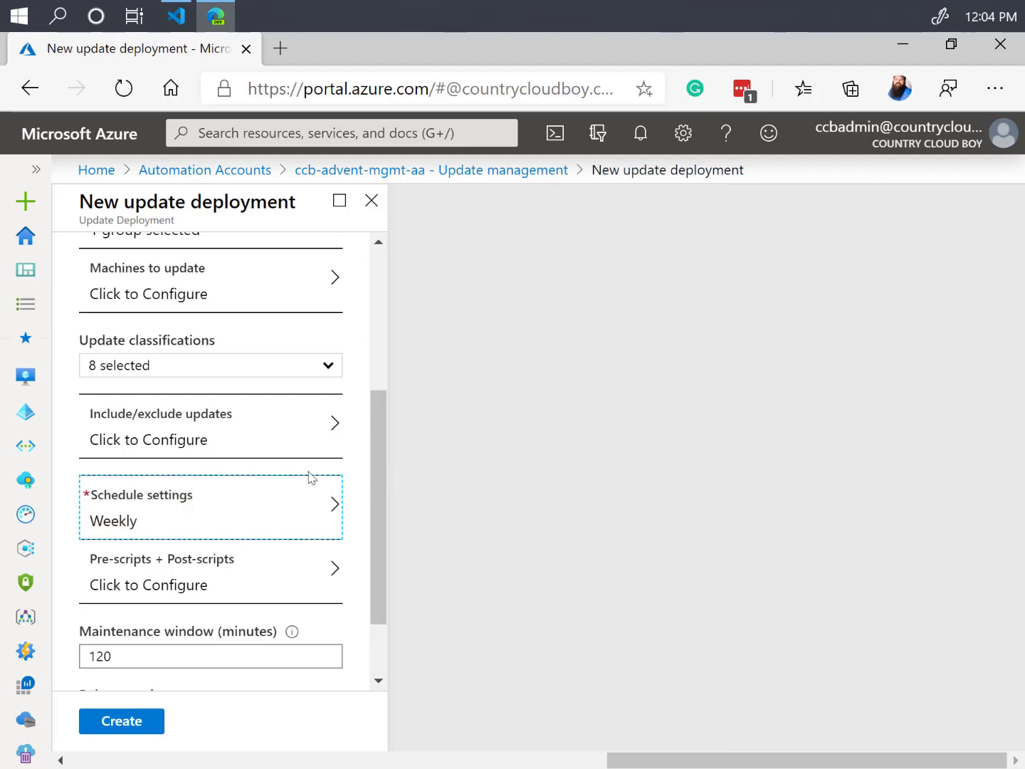
Review the maintenance window and reboot options, keeping Reboot if required, and create the update deployment.
scroll(252, 533, "down", 2)
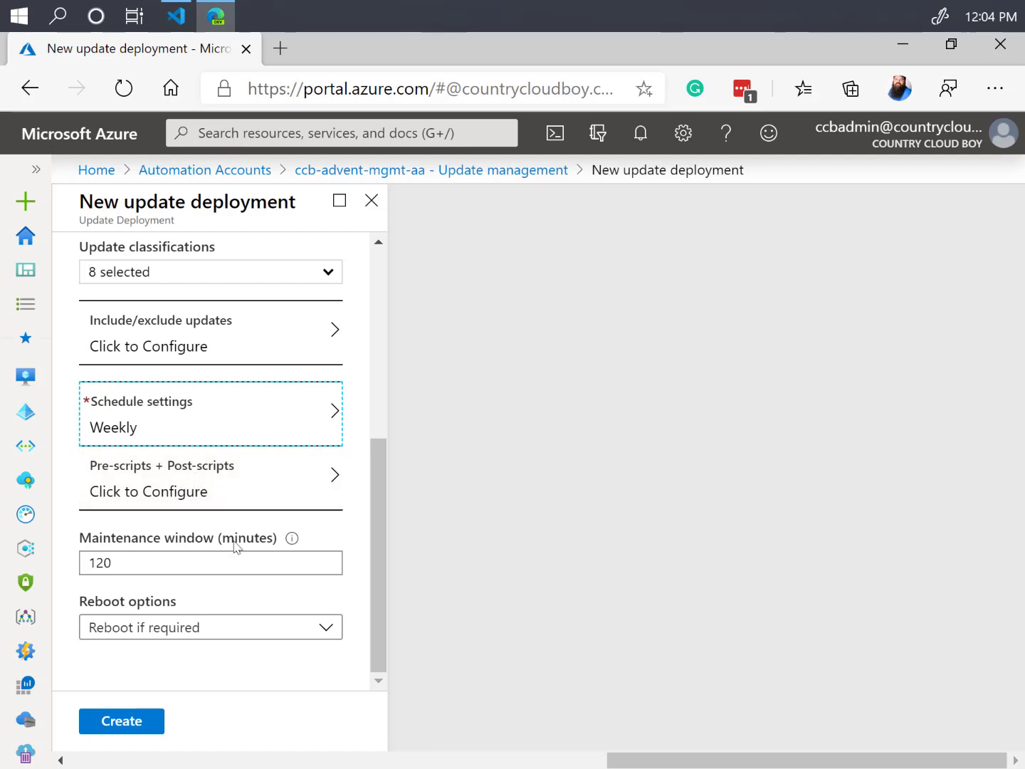
double_click(150, 564)
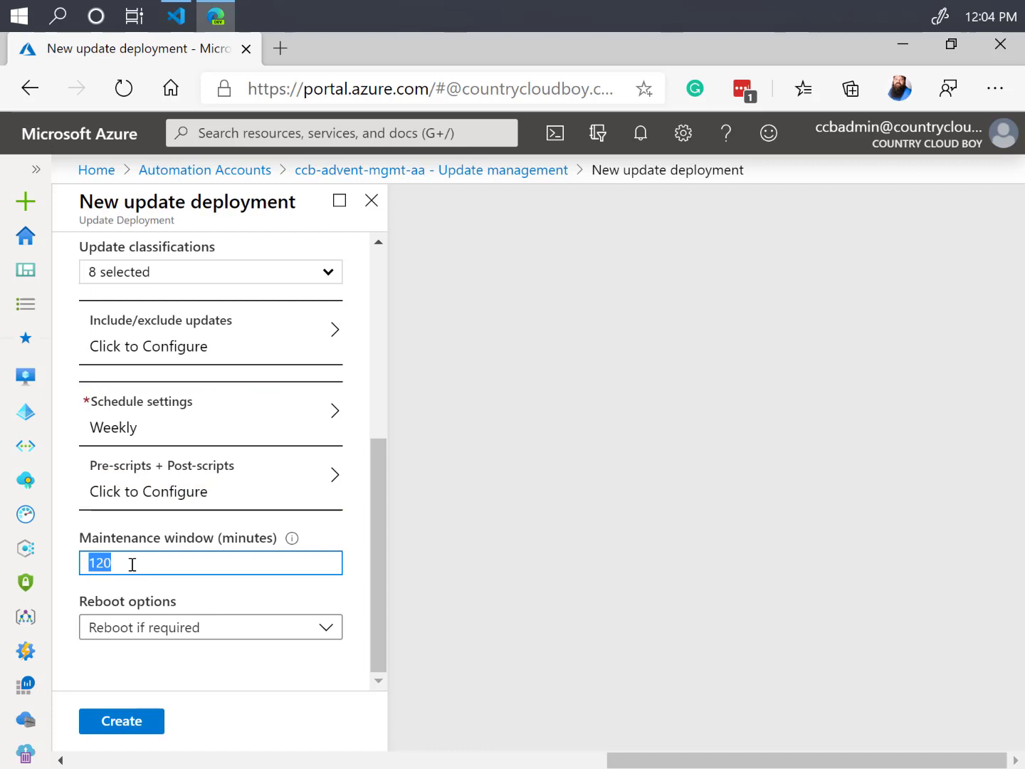
right_click(132, 564)
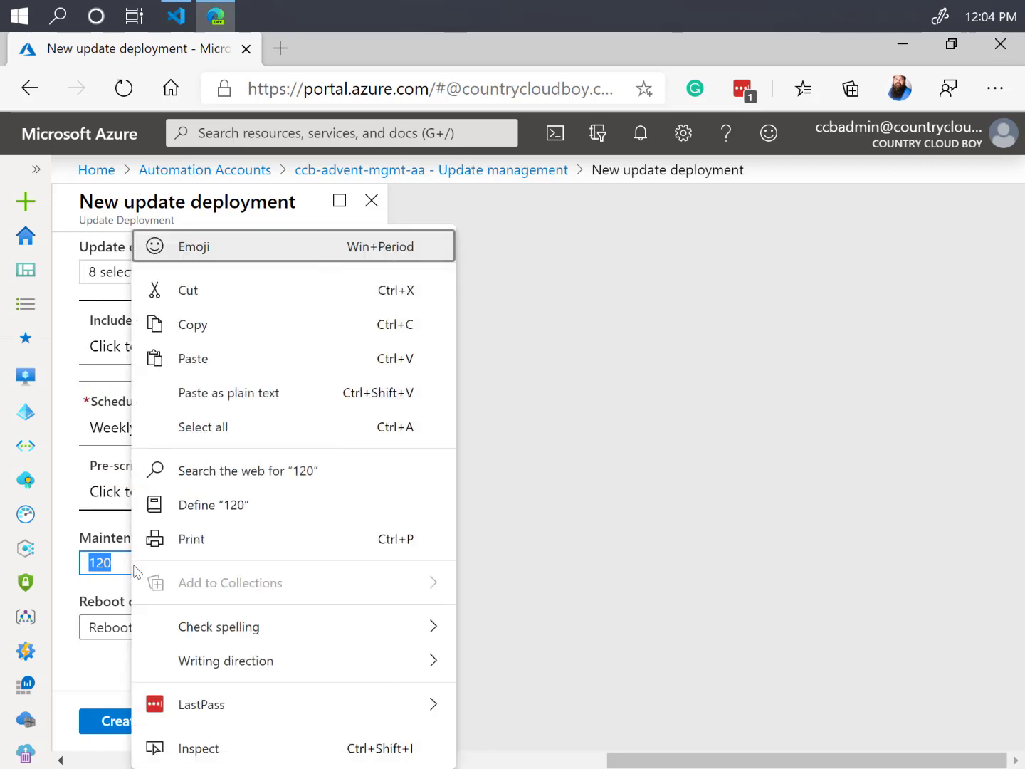
left_click(89, 676)
left_click(163, 629)
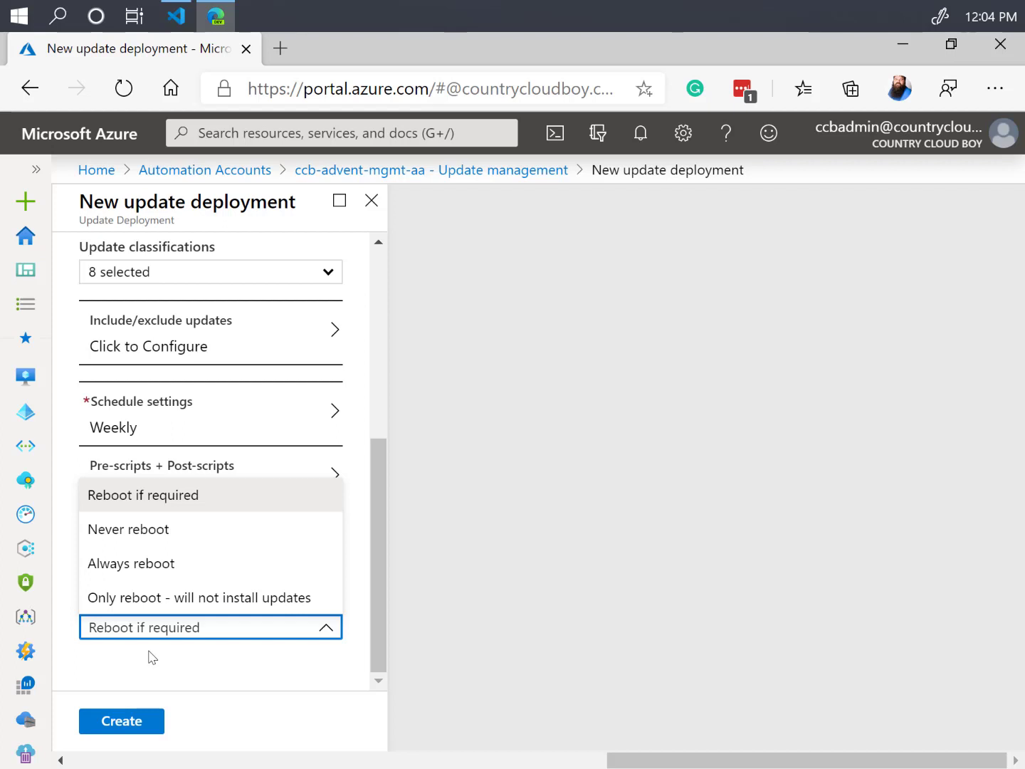
left_click(150, 657)
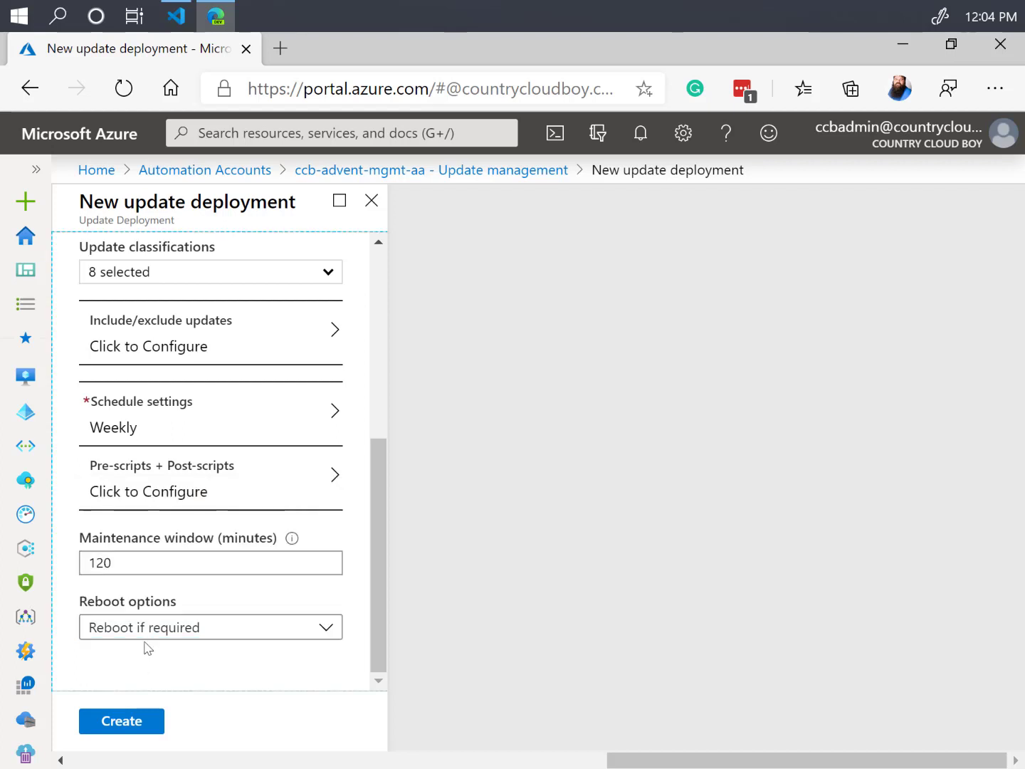
left_click(161, 632)
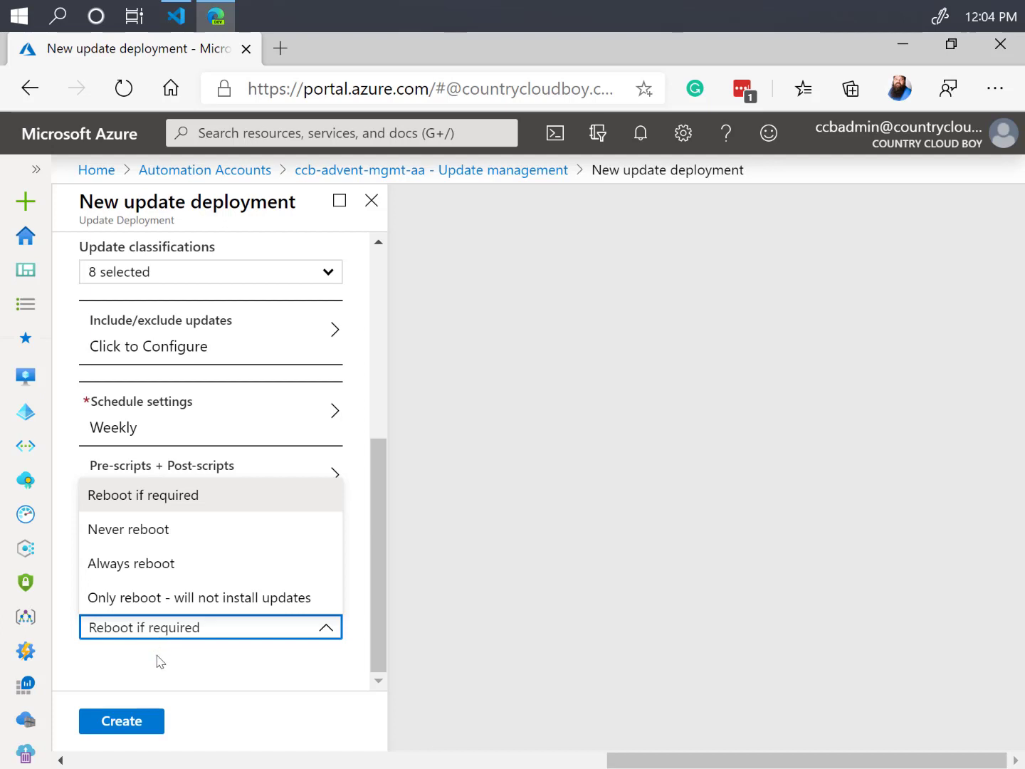
left_click(161, 662)
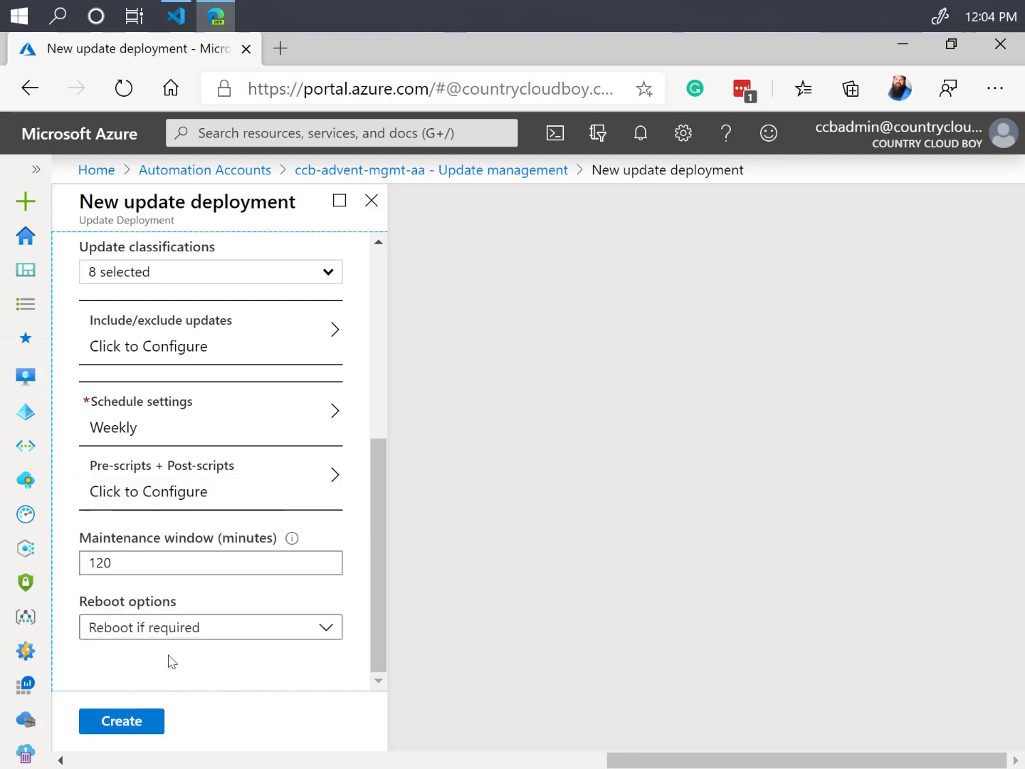
left_click(119, 723)
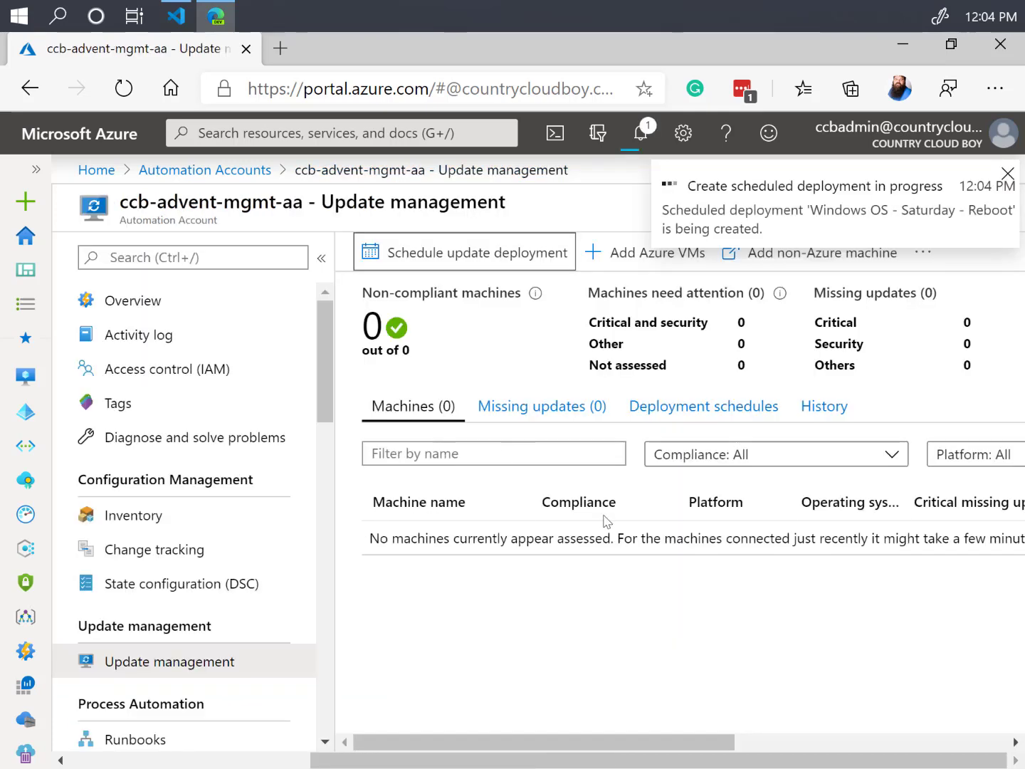
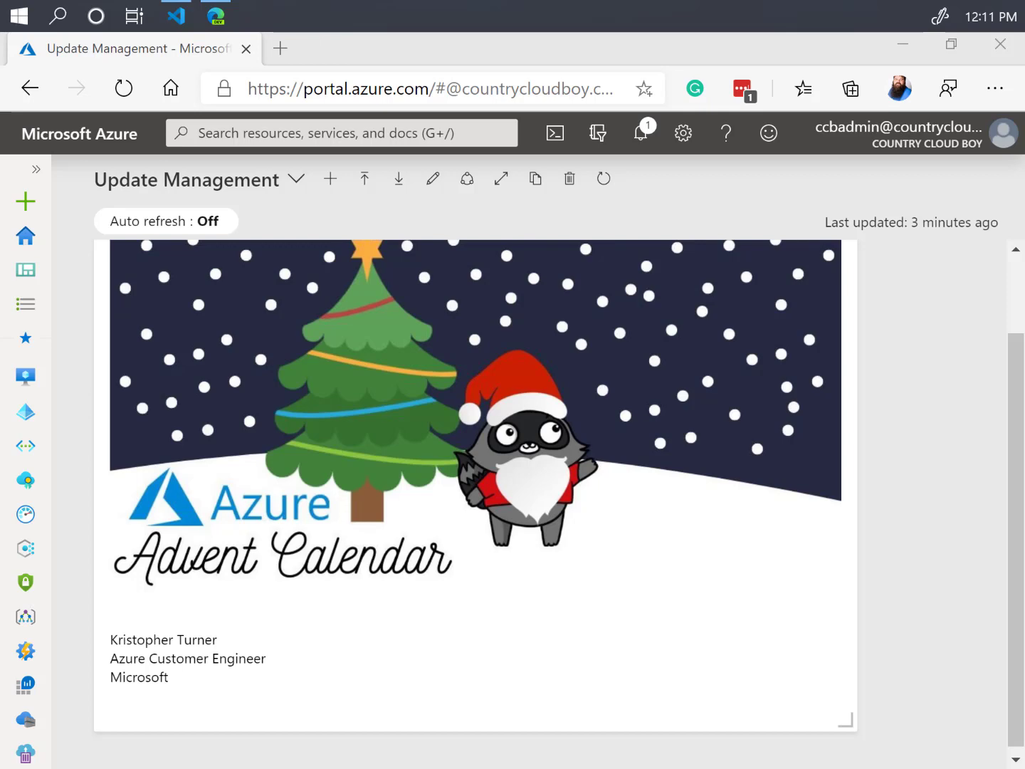
Open the Azure Policy compliance overview, widen the Name column and browse the assigned policies and initiatives.
left_click(30, 547)
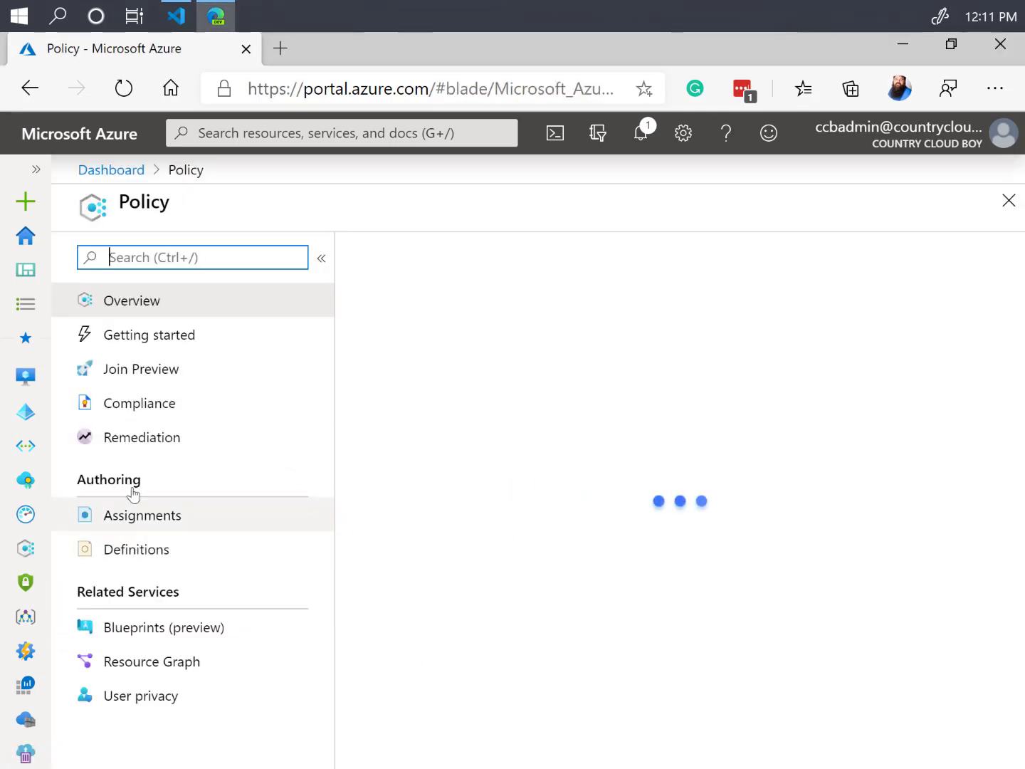
left_click(122, 410)
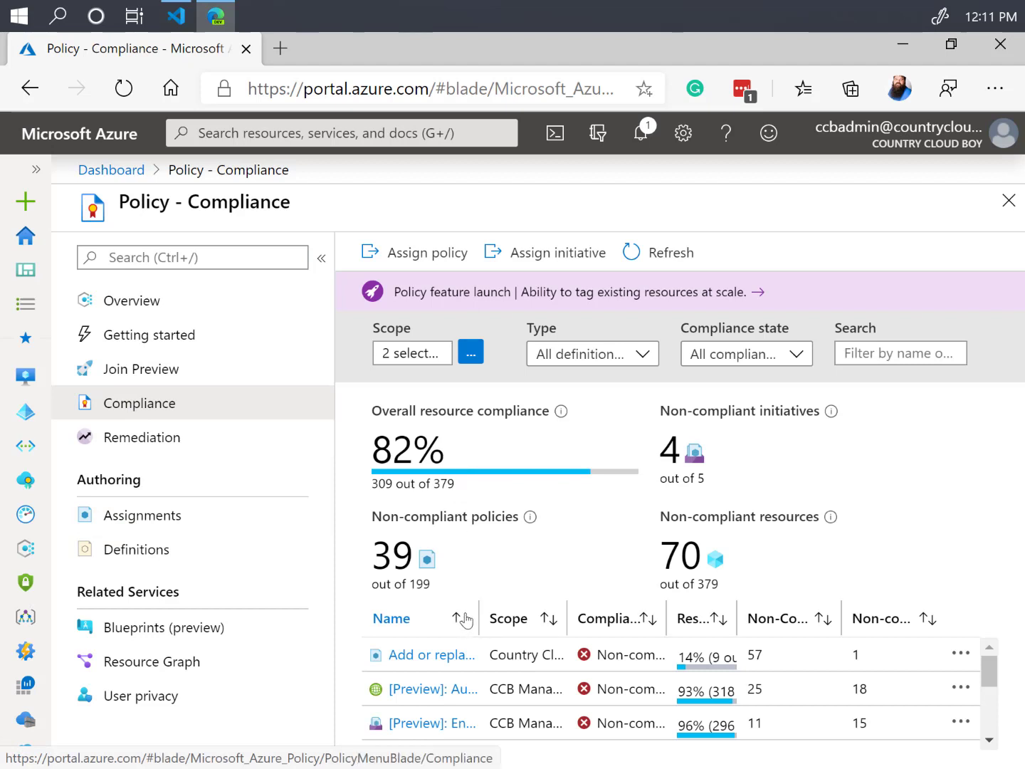
left_click_drag(475, 611, 591, 605)
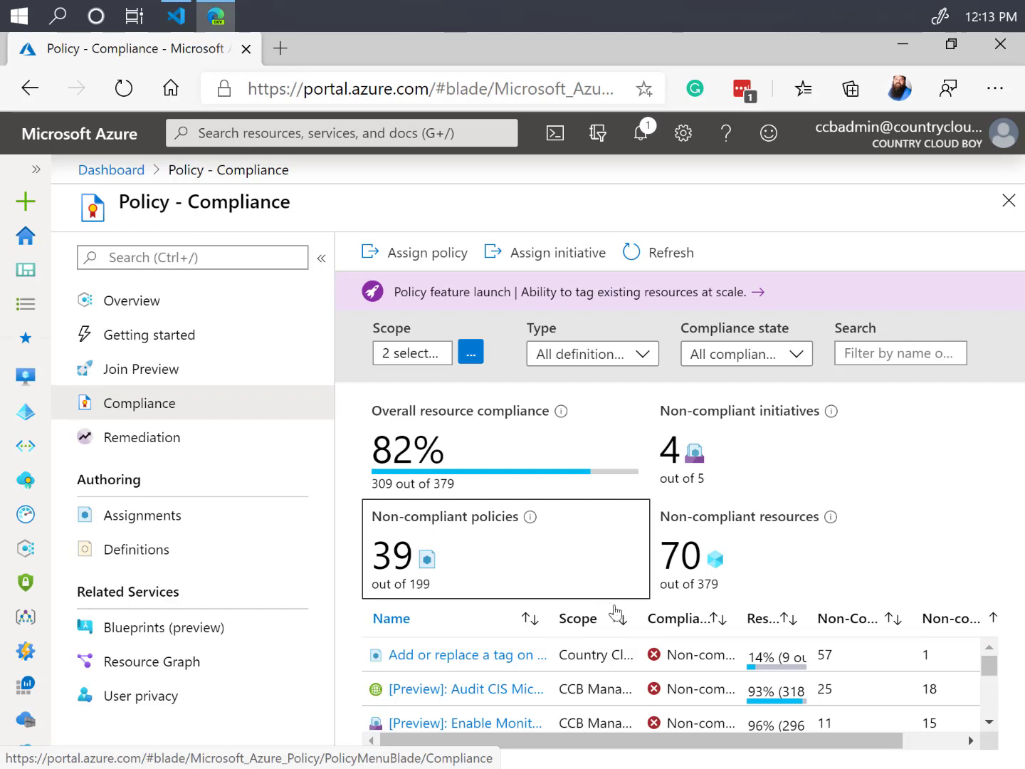
scroll(601, 640, "down", 1)
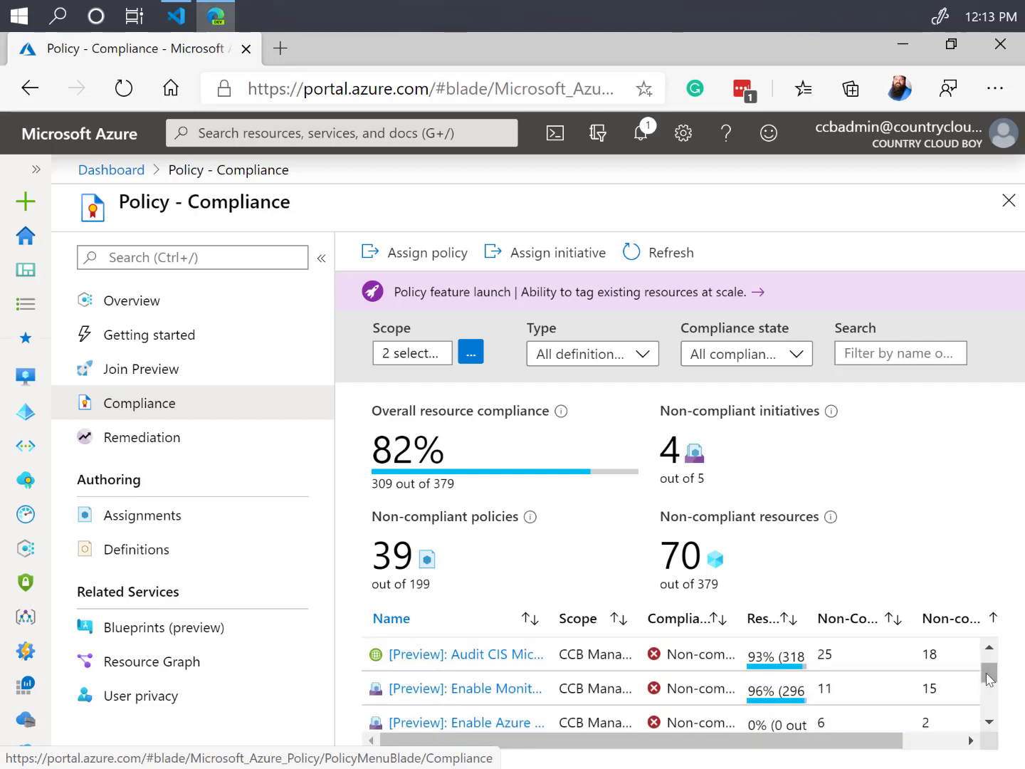
left_click_drag(988, 678, 988, 688)
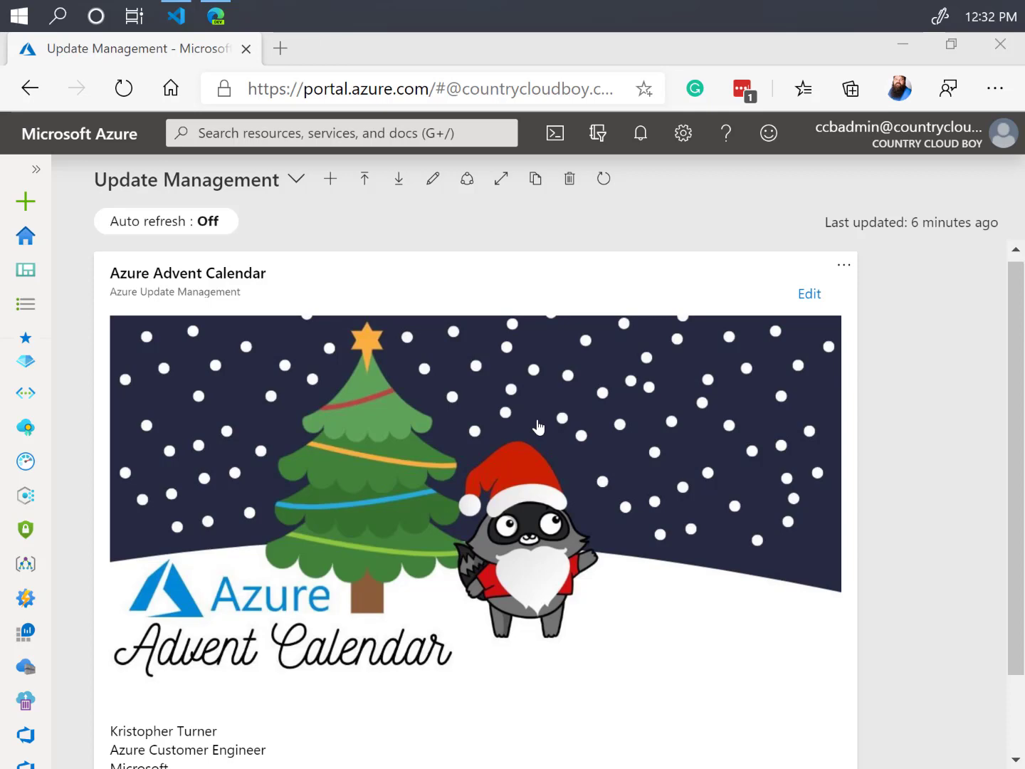
Switch to Visual Studio Code to read the header of Deploy-AutomationSolution.ps1, then return to the Azure portal in the browser.
left_click(178, 22)
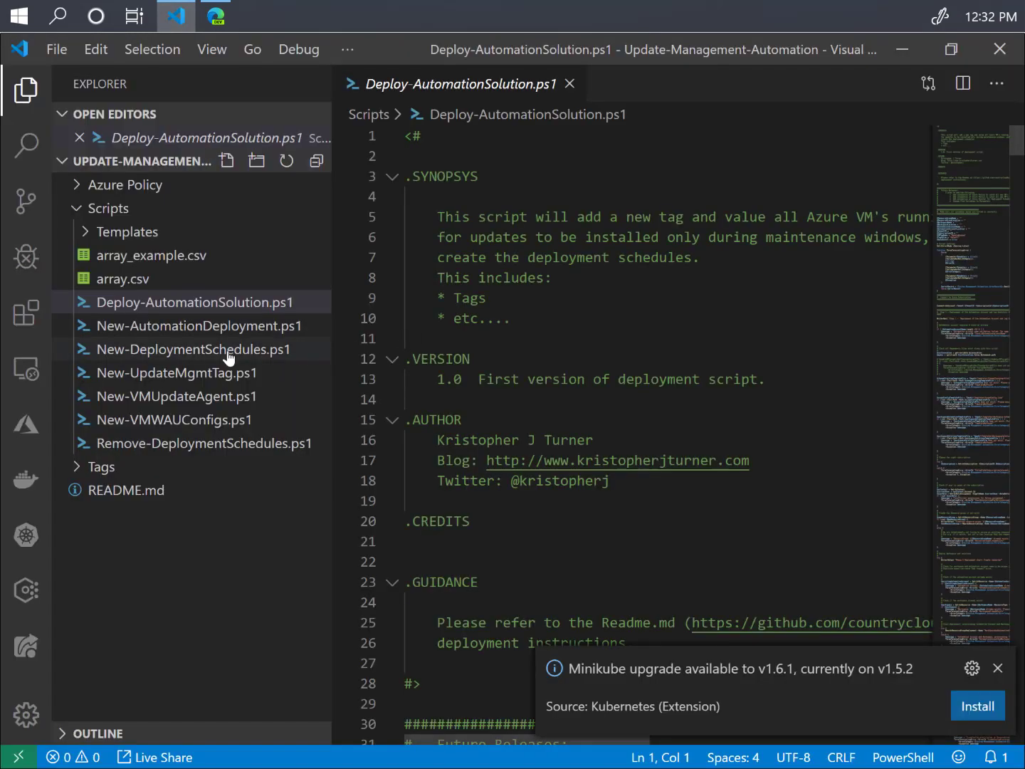
scroll(586, 445, "down", 4)
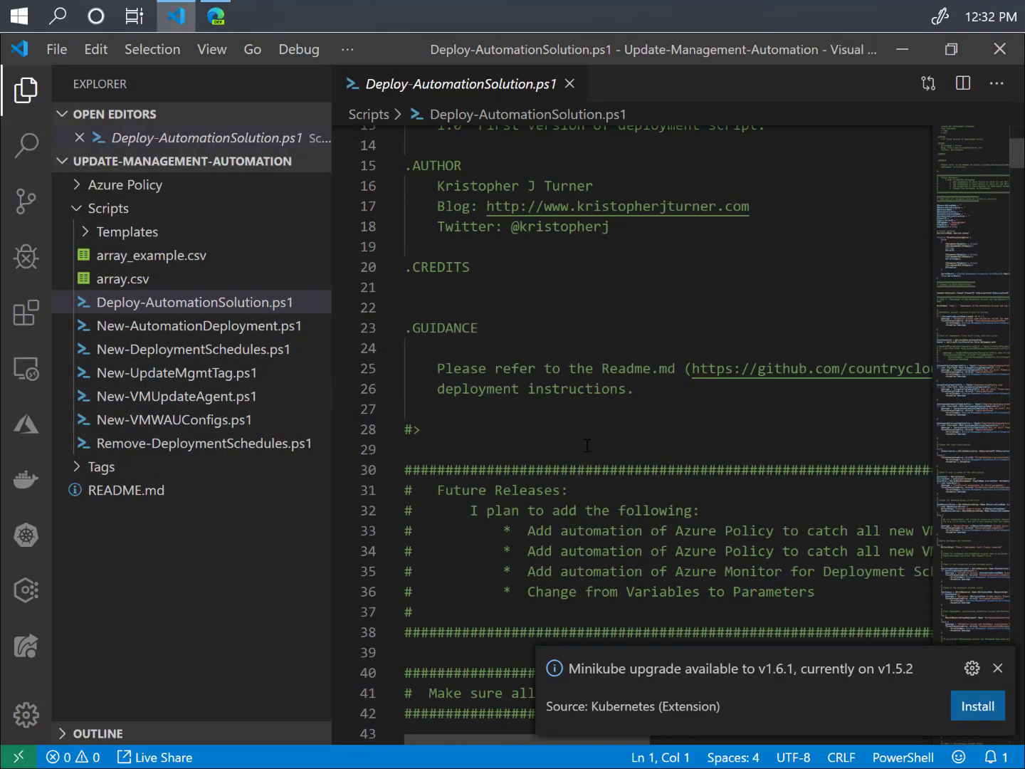
scroll(587, 445, "up", 2)
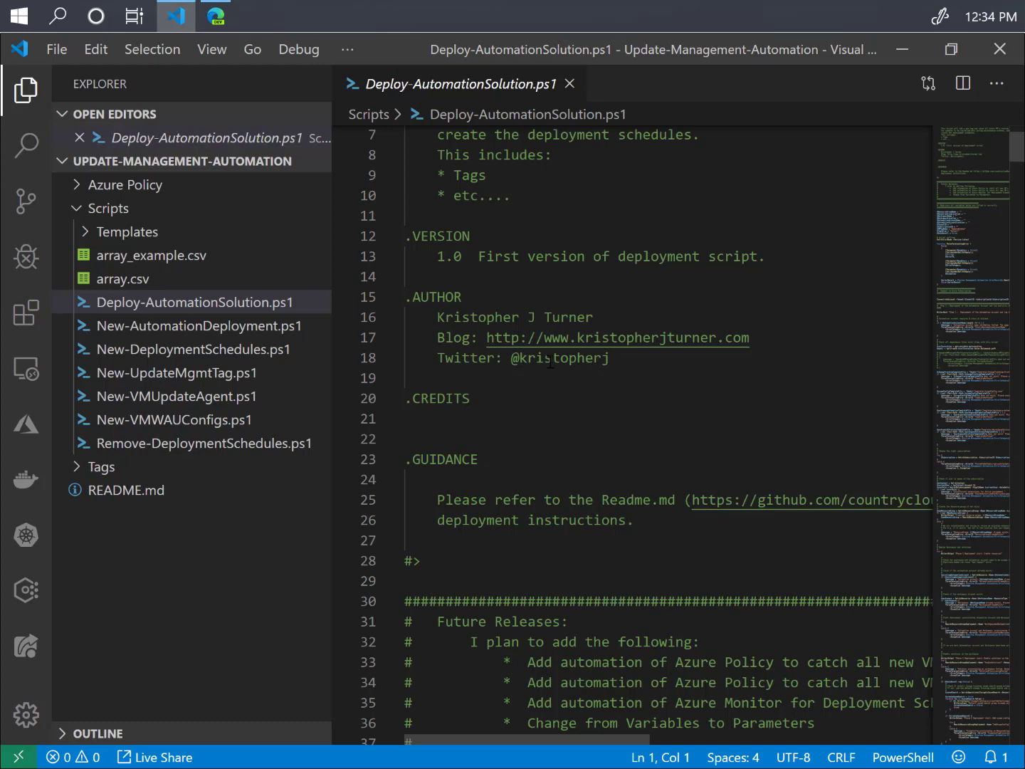
left_click(212, 19)
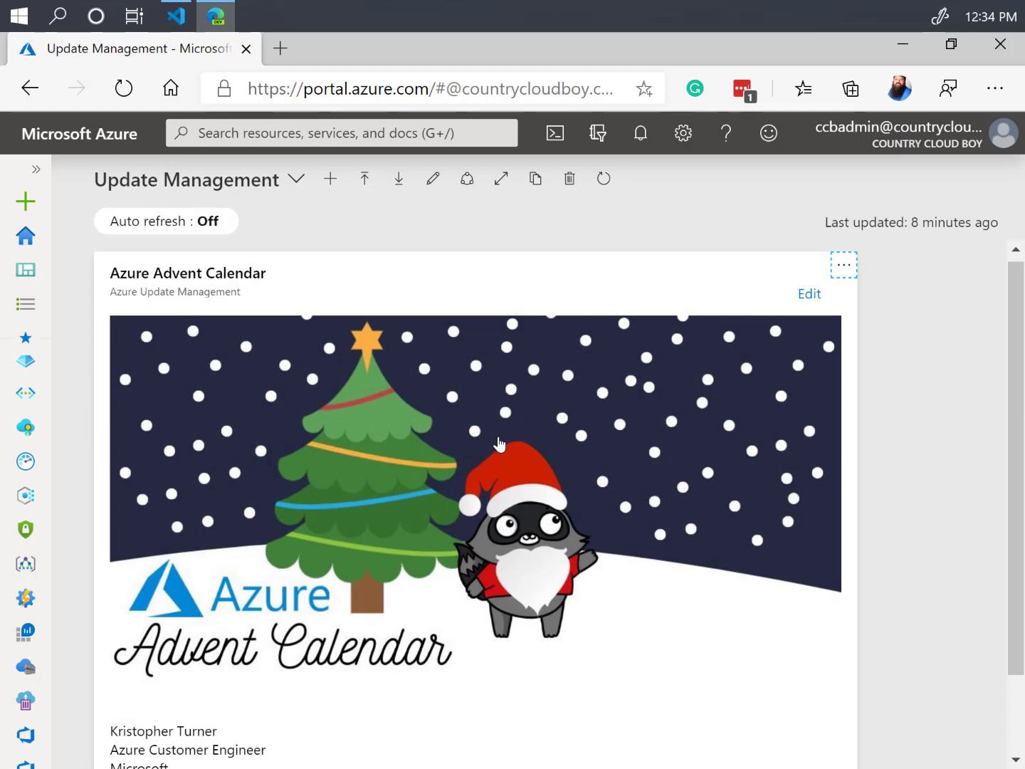